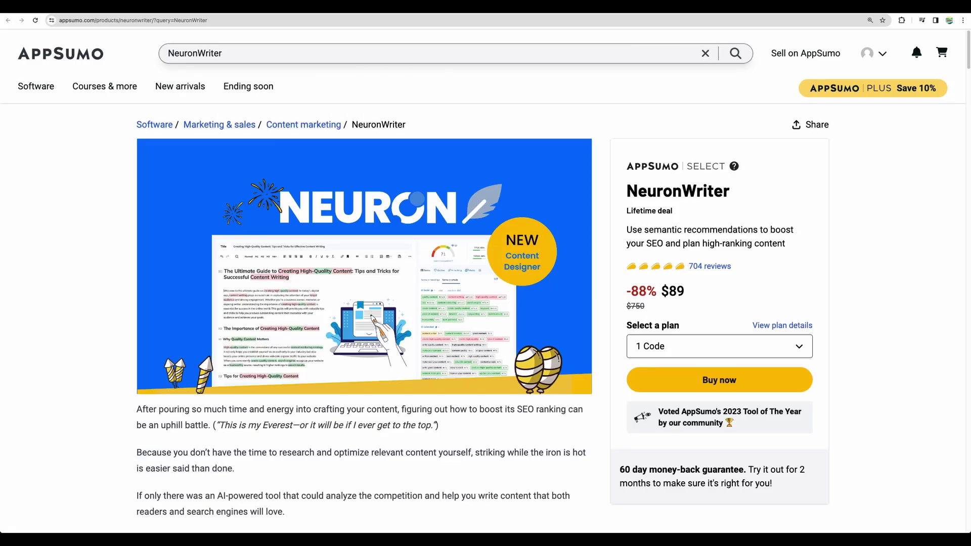
- Highlight and then deselect the NeuronWriter product name on the AppSumo deal page
{"action": "double_click", "coordinate": [633, 191]}
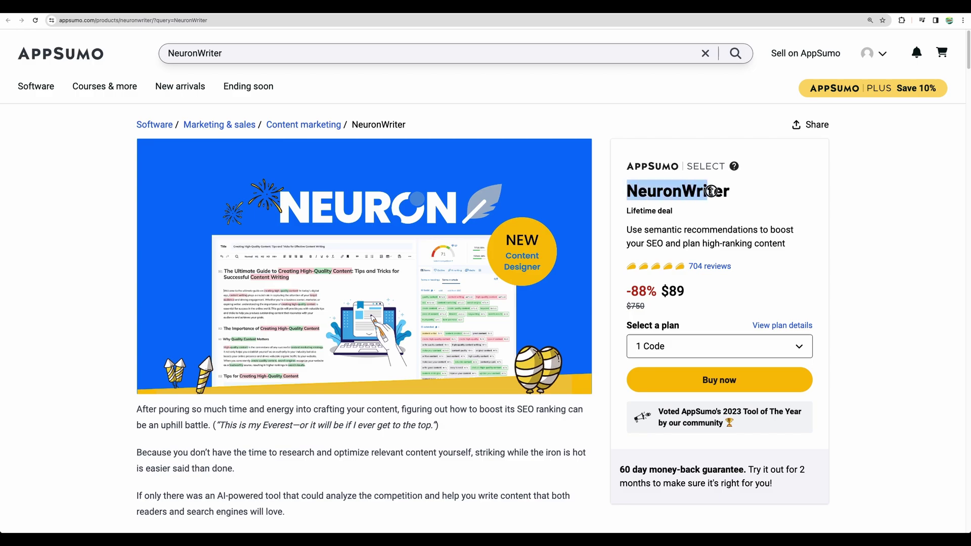
{"action": "left_click", "coordinate": [615, 255]}
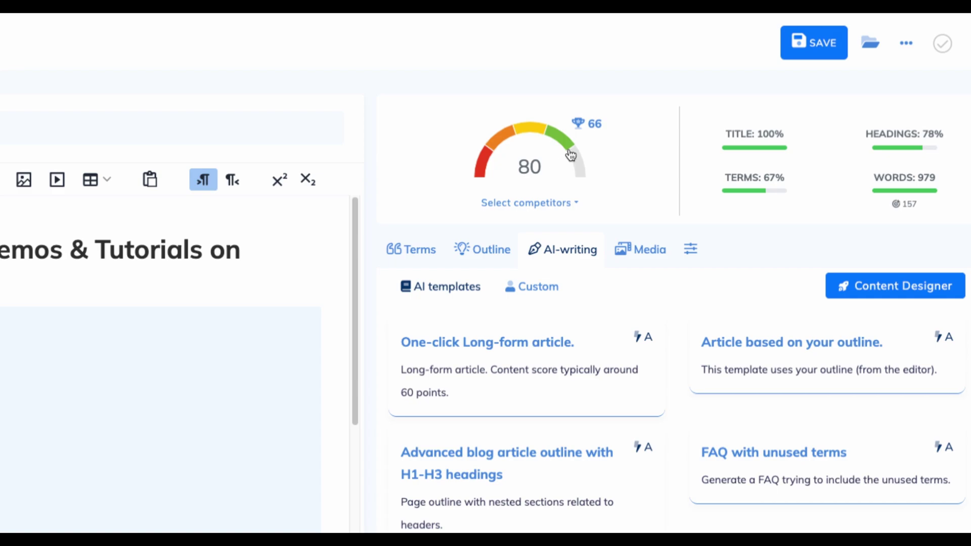
- Show the competitor score breakdown behind the trophy top score of 66
{"action": "mouse_move", "coordinate": [588, 127]}
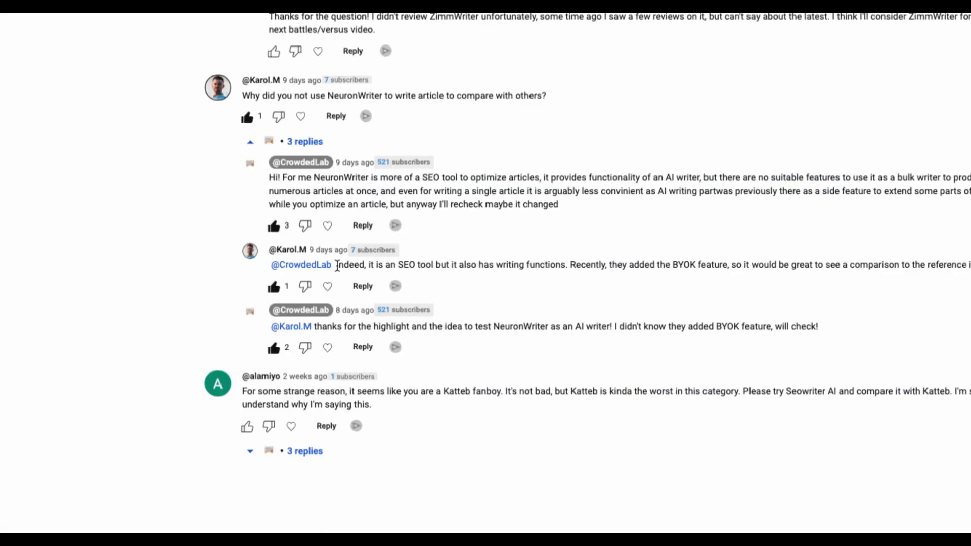
- Select the words 'BYOK feature' in the YouTube comment reply about NeuronWriter
{"action": "left_click_drag", "start_coordinate": [337, 265], "coordinate": [650, 265]}
{"action": "left_click", "coordinate": [650, 265]}
{"action": "left_click_drag", "start_coordinate": [671, 264], "coordinate": [728, 265]}
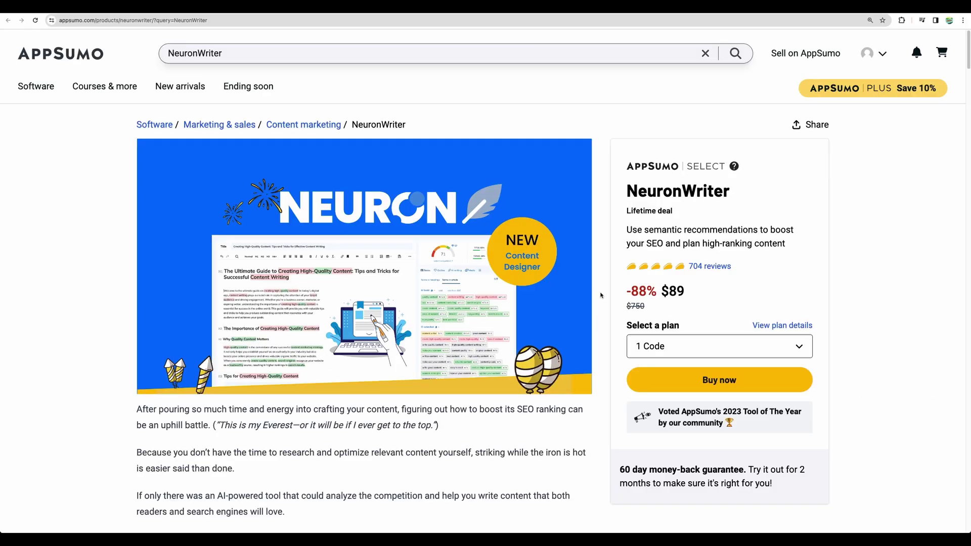
- Highlight the Content designer, Auto-insert terms and full Multiple plan features in Plans & features
{"action": "scroll", "coordinate": [604, 297], "scroll_direction": "down", "scroll_amount": 15}
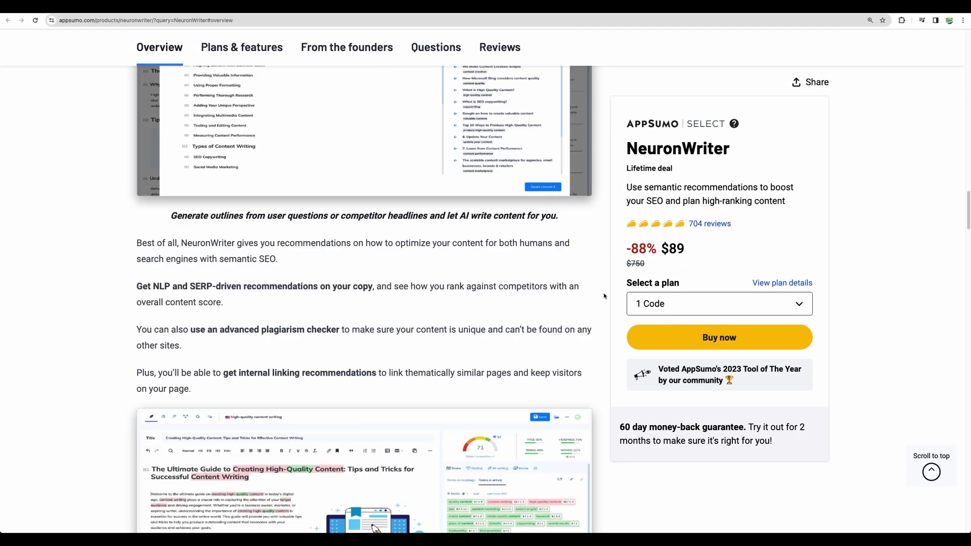
{"action": "scroll", "coordinate": [603, 296], "scroll_direction": "down", "scroll_amount": 15}
{"action": "scroll", "coordinate": [604, 296], "scroll_direction": "up", "scroll_amount": 1}
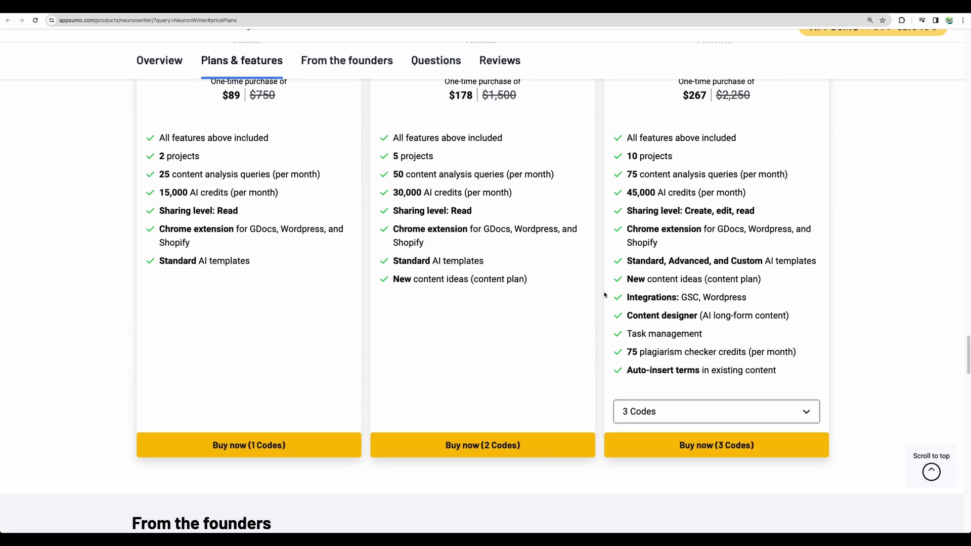
{"action": "left_click_drag", "start_coordinate": [797, 345], "coordinate": [701, 346]}
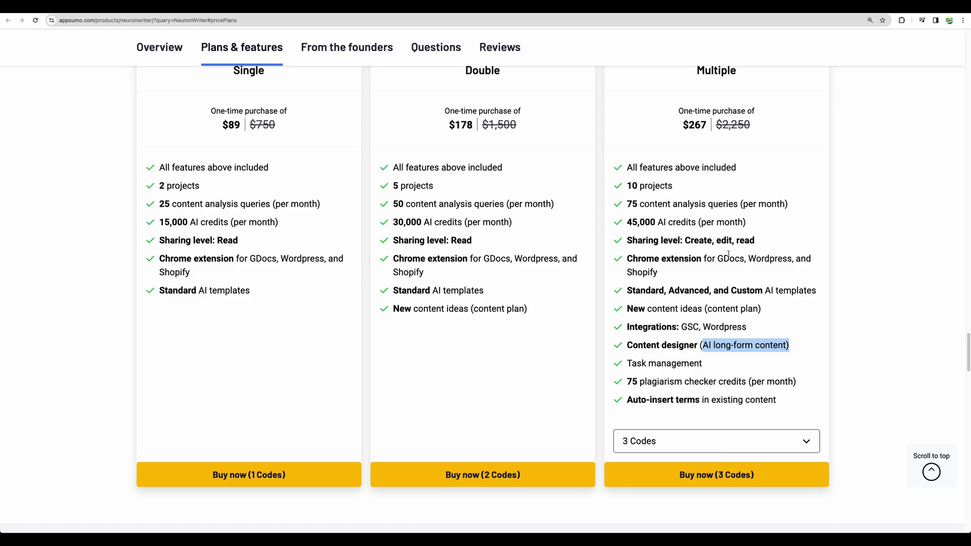
{"action": "scroll", "coordinate": [728, 254], "scroll_direction": "up", "scroll_amount": 2}
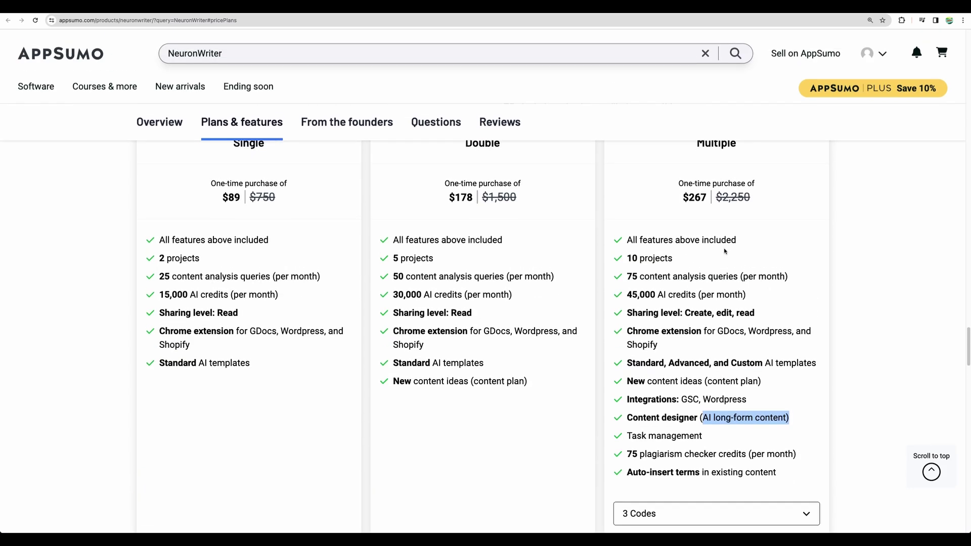
{"action": "scroll", "coordinate": [716, 328], "scroll_direction": "down", "scroll_amount": 1}
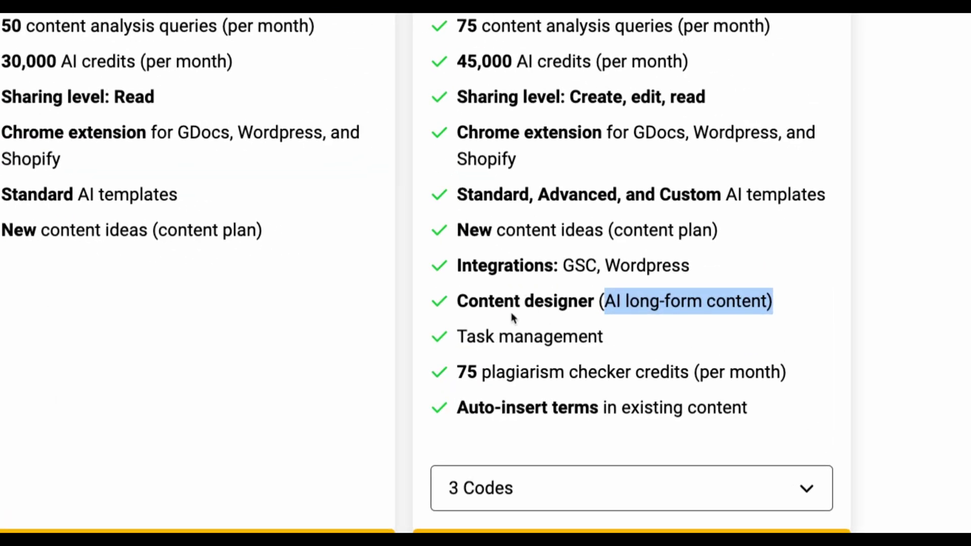
{"action": "left_click_drag", "start_coordinate": [458, 301], "coordinate": [795, 306]}
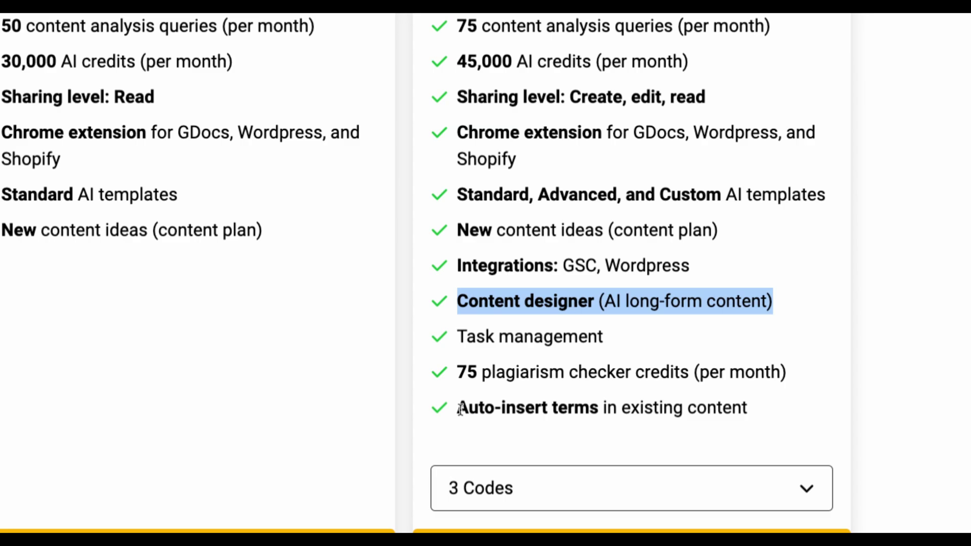
{"action": "left_click_drag", "start_coordinate": [459, 408], "coordinate": [745, 409]}
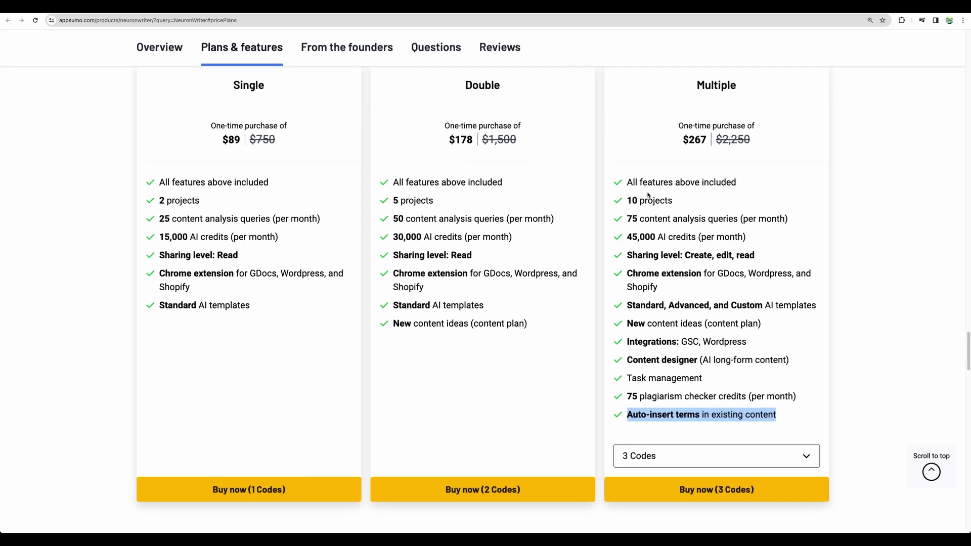
{"action": "left_click_drag", "start_coordinate": [619, 182], "coordinate": [778, 415]}
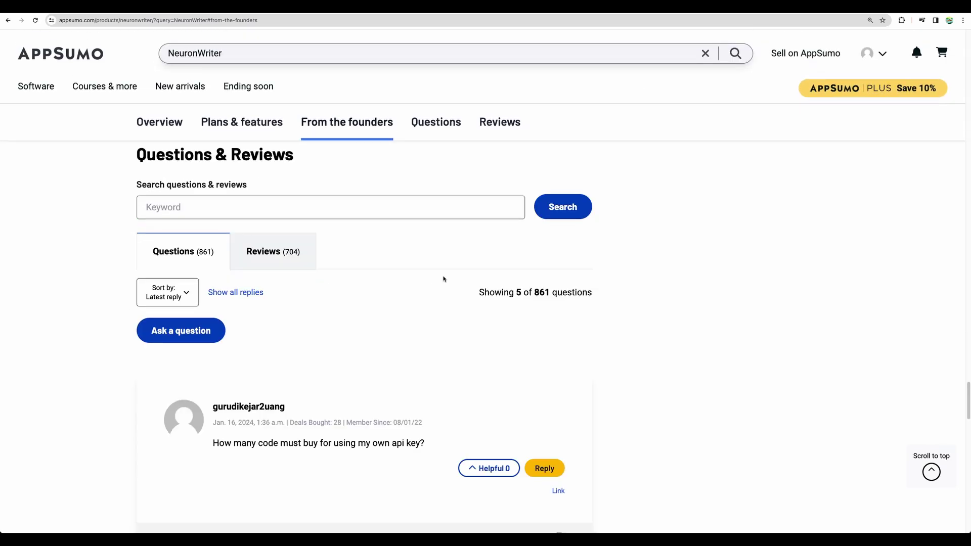
- Highlight the Q&A reply saying API use requires 3 codes (GOLD plan)
{"action": "scroll", "coordinate": [444, 279], "scroll_direction": "down", "scroll_amount": 4}
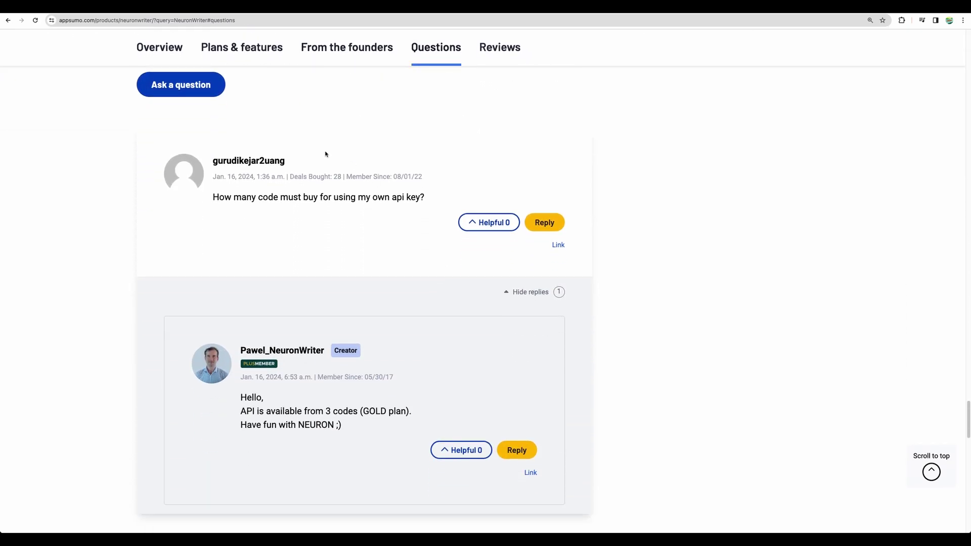
{"action": "left_click_drag", "start_coordinate": [214, 146], "coordinate": [381, 212]}
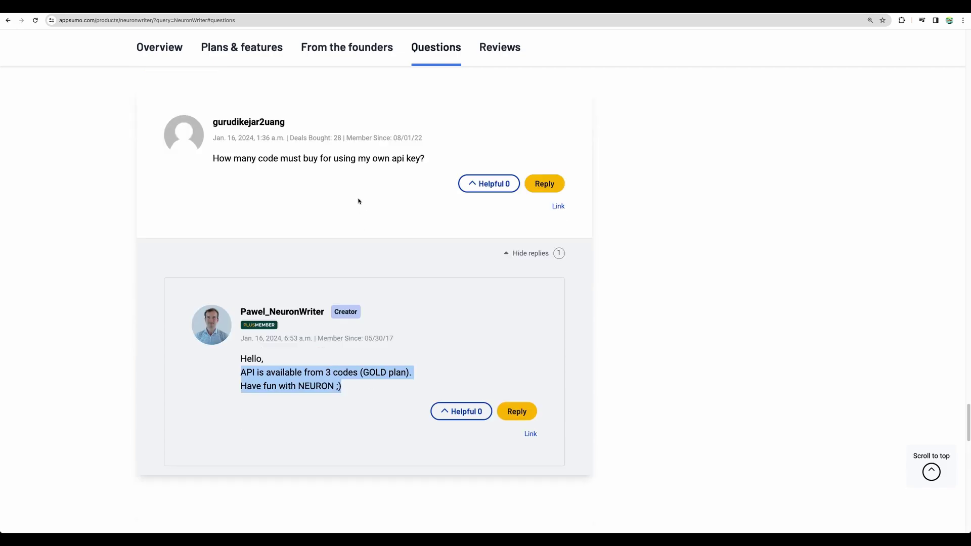
{"action": "left_click", "coordinate": [292, 159]}
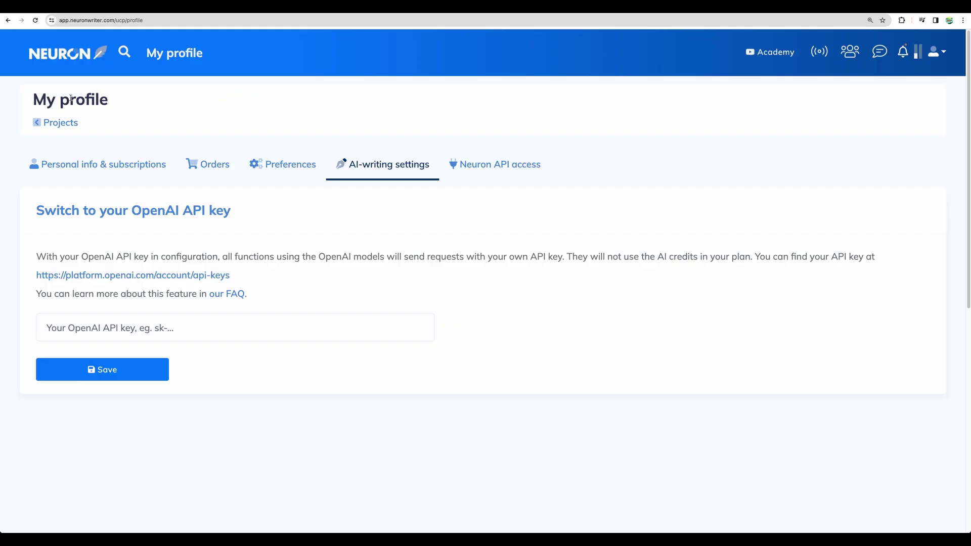
- Focus the OpenAI API key field in My profile's AI-writing settings
{"action": "left_click_drag", "start_coordinate": [39, 99], "coordinate": [96, 100]}
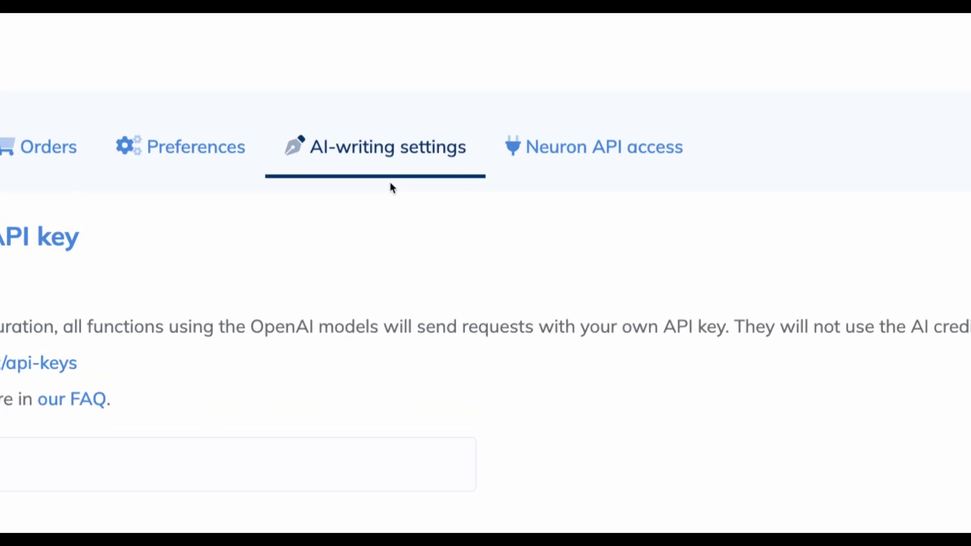
{"action": "left_click", "coordinate": [78, 328]}
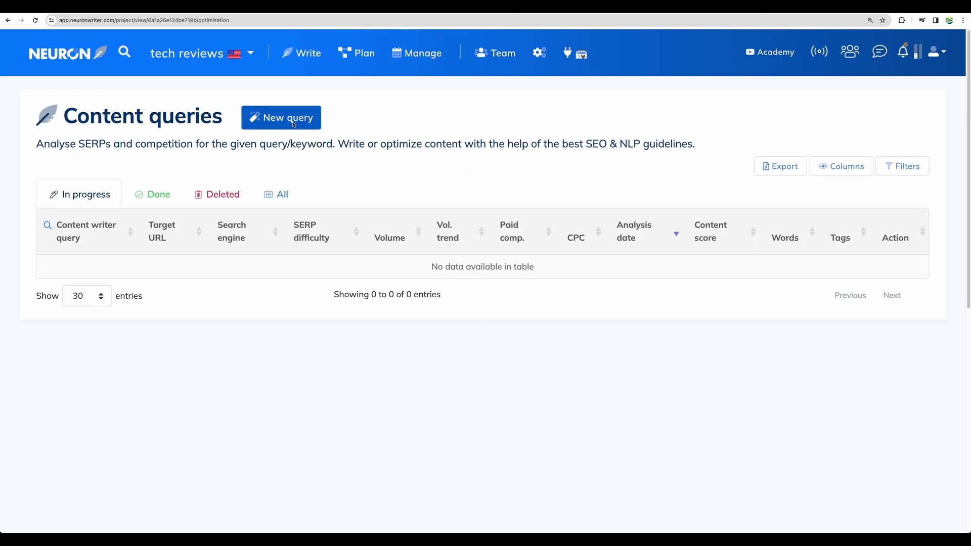
- Create a new query for 'dreame l20 ultra robot vacuum review' and start its analysis
{"action": "left_click", "coordinate": [293, 123]}
{"action": "type", "text": "Dreame L20 Ultra Robot Vacuum review"}
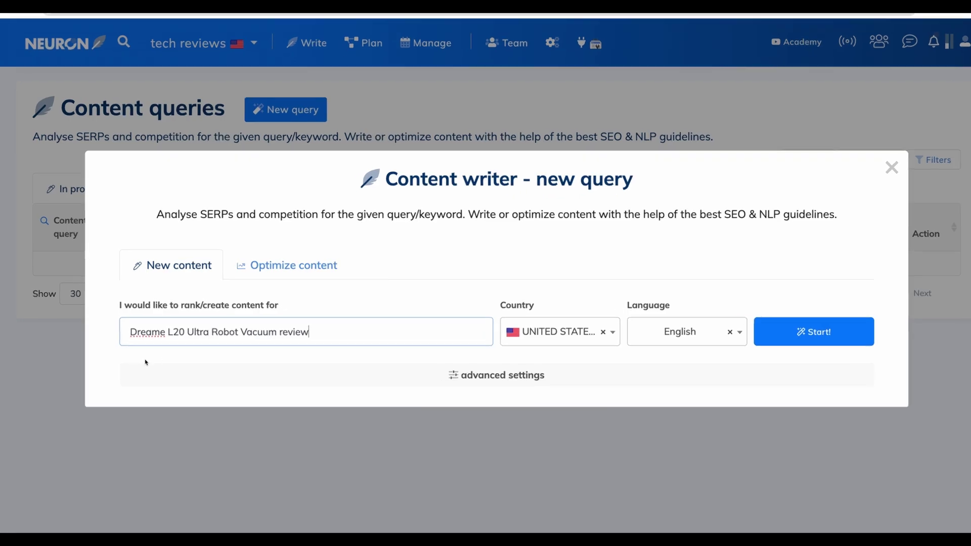
{"action": "left_click_drag", "start_coordinate": [273, 332], "coordinate": [314, 332]}
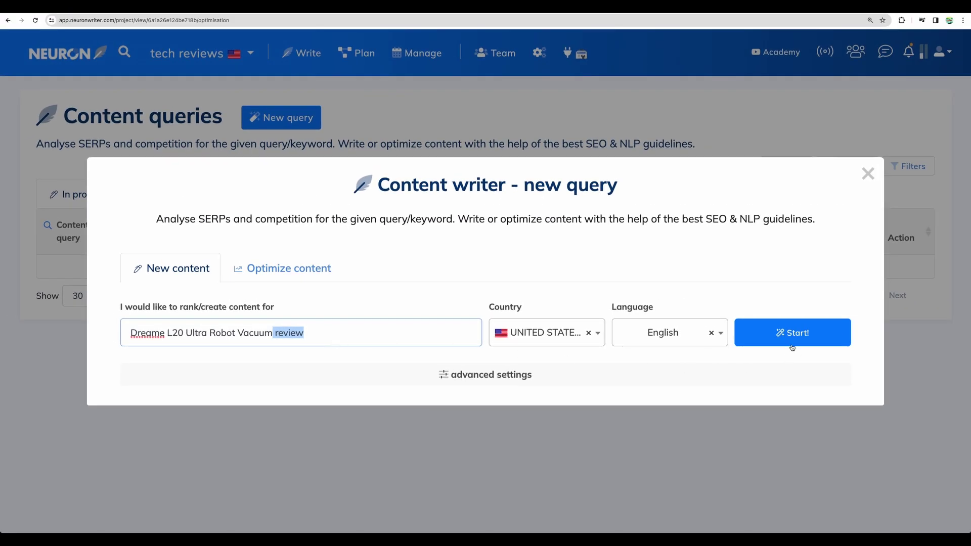
{"action": "left_click", "coordinate": [789, 337]}
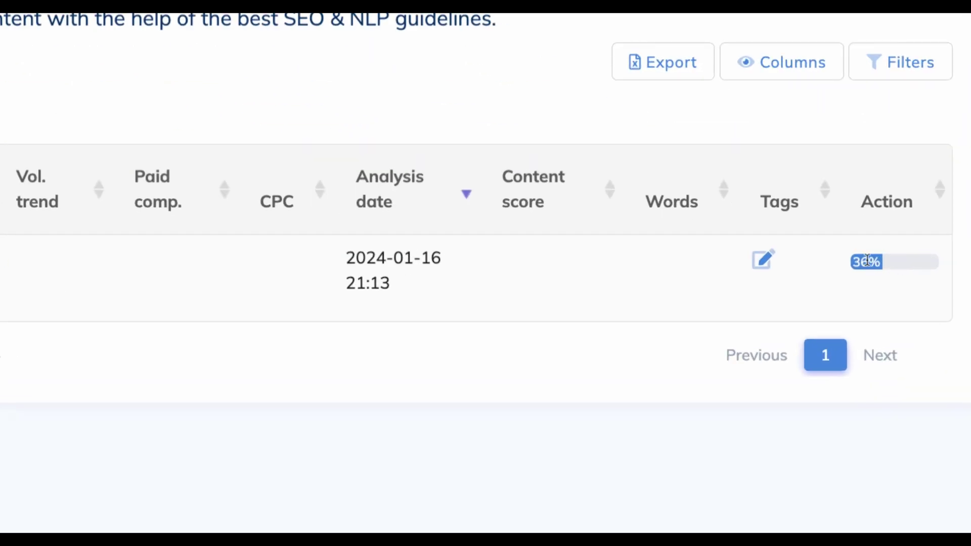
{"action": "left_click_drag", "start_coordinate": [851, 262], "coordinate": [873, 261]}
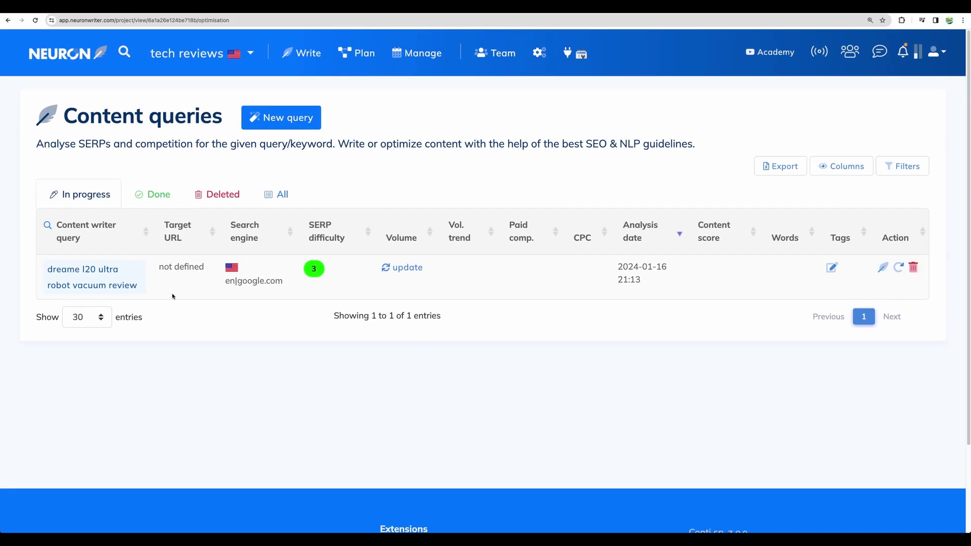
- Open the finished query and keep the suggested competitors to reach the editor
{"action": "left_click", "coordinate": [87, 285]}
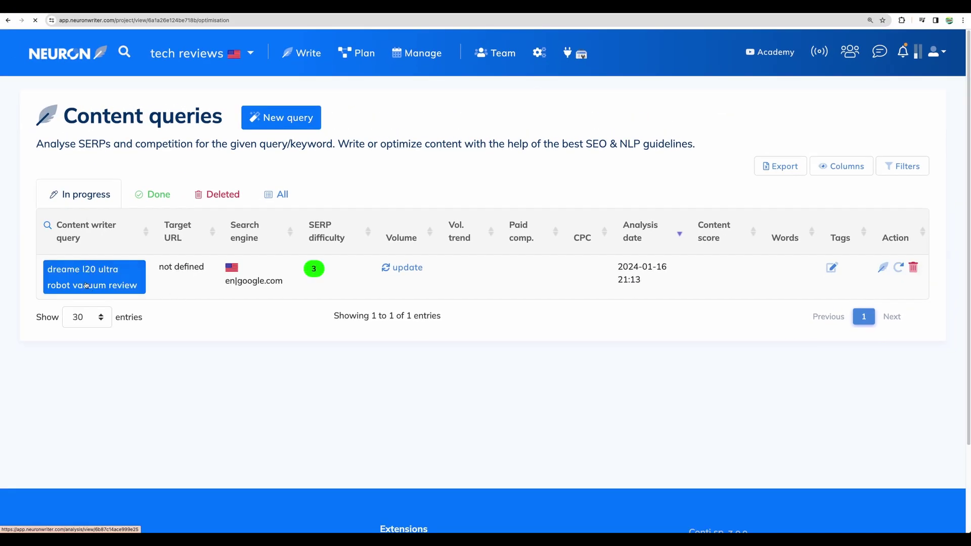
{"action": "scroll", "coordinate": [347, 253], "scroll_direction": "down", "scroll_amount": 3}
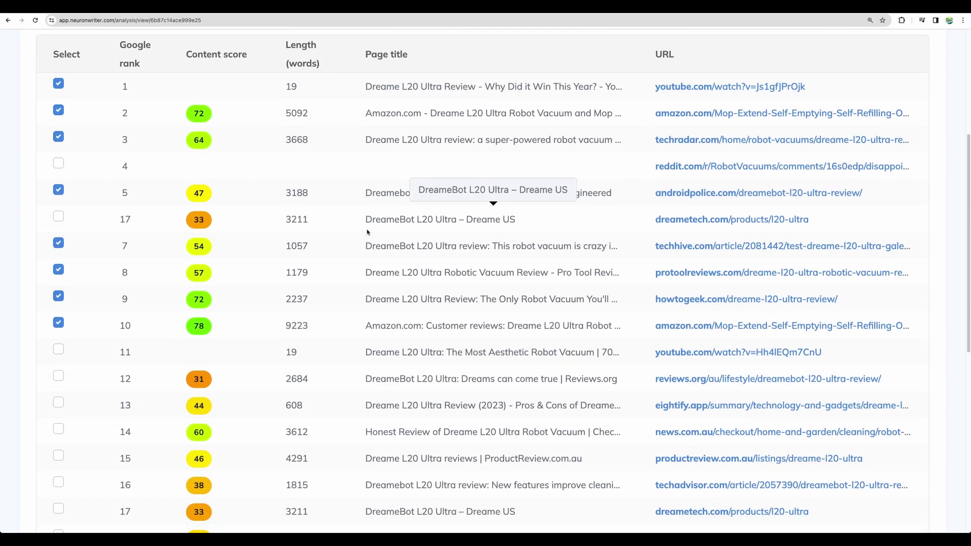
{"action": "scroll", "coordinate": [346, 273], "scroll_direction": "up", "scroll_amount": 3}
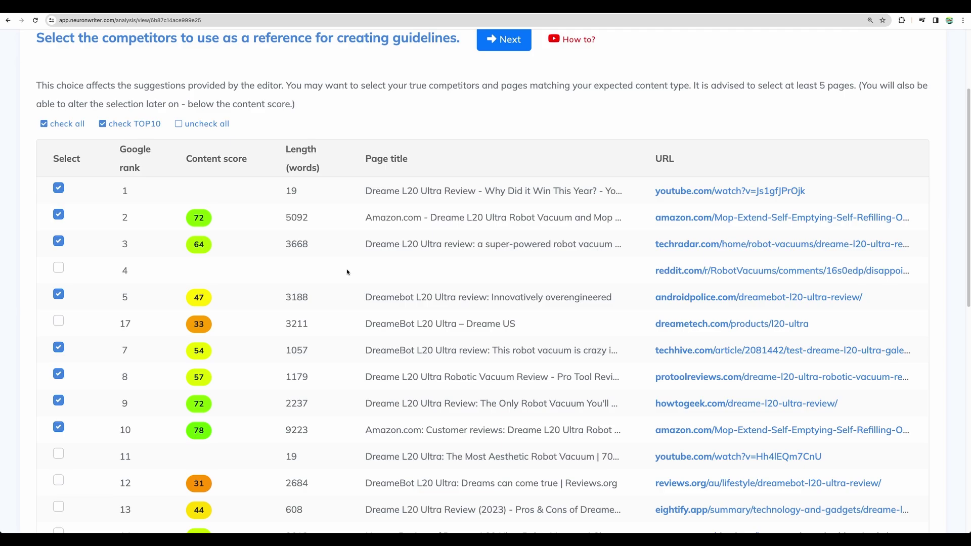
{"action": "scroll", "coordinate": [347, 272], "scroll_direction": "up", "scroll_amount": 3}
{"action": "left_click", "coordinate": [507, 179]}
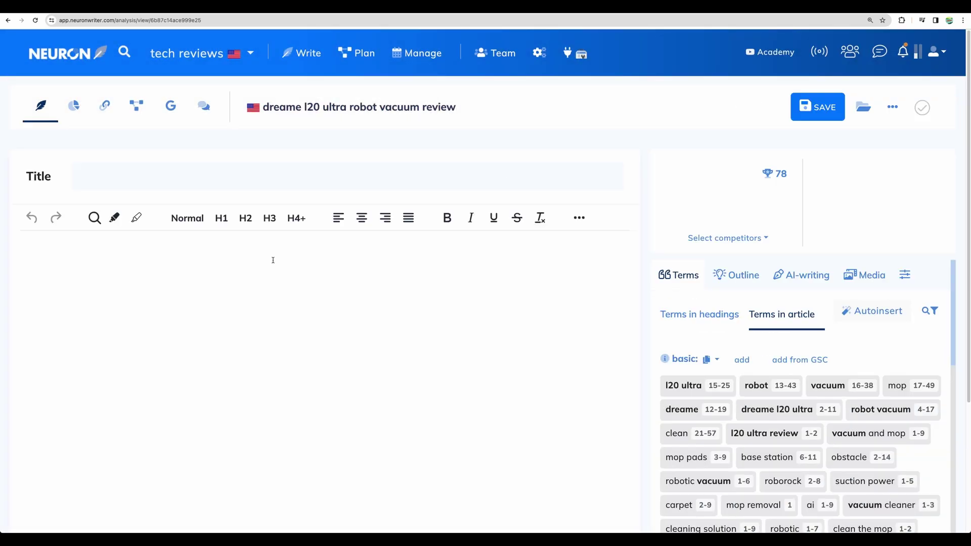
{"action": "scroll", "coordinate": [332, 268], "scroll_direction": "down", "scroll_amount": 3}
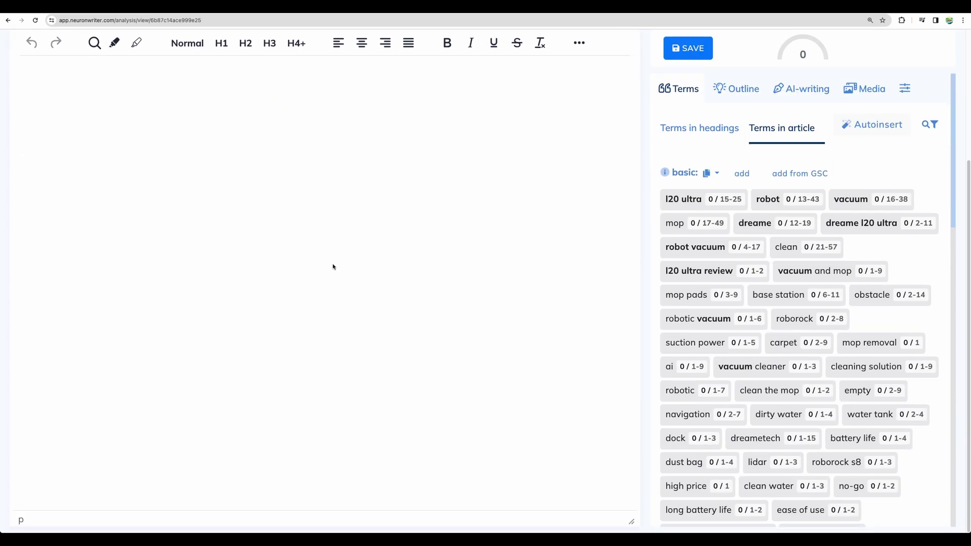
{"action": "scroll", "coordinate": [333, 267], "scroll_direction": "up", "scroll_amount": 3}
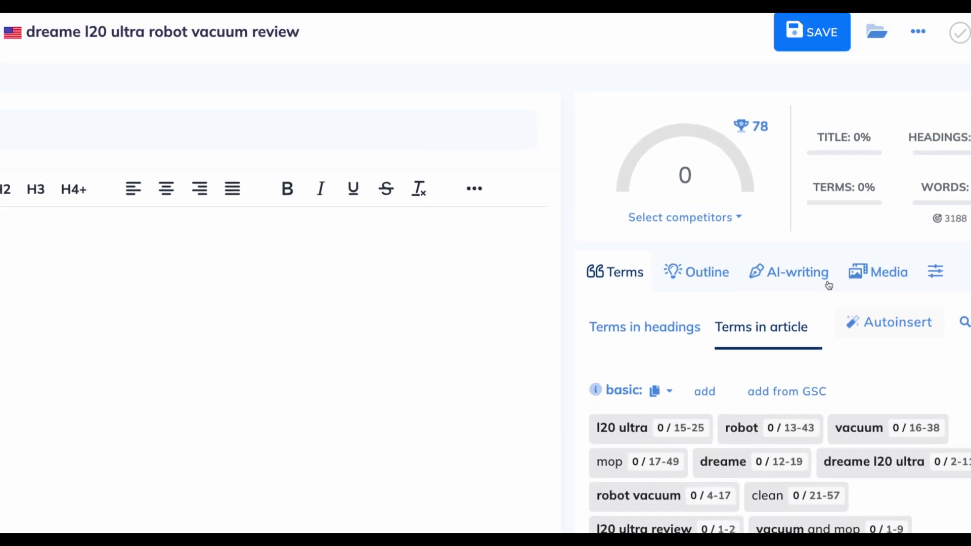
{"action": "left_click", "coordinate": [828, 285]}
{"action": "key", "text": "ctrl+minus"}
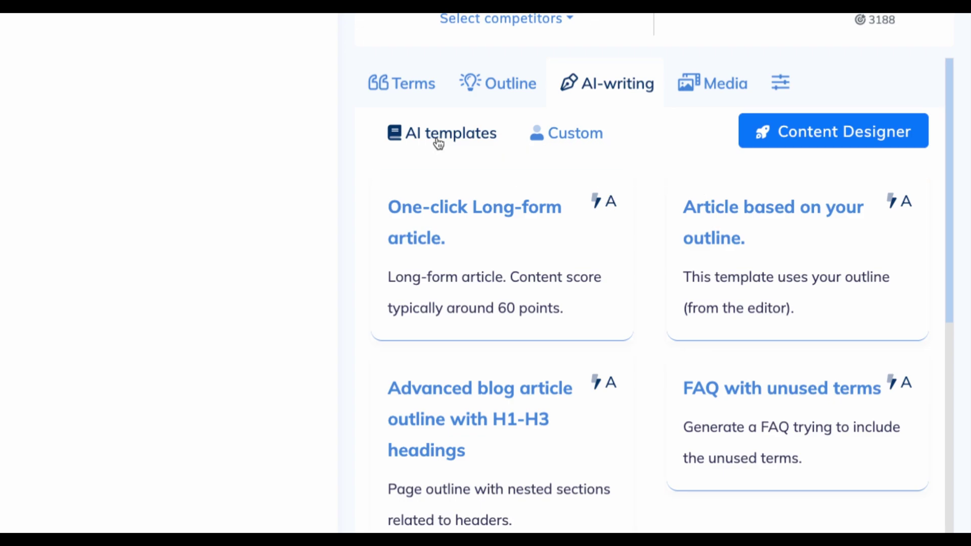
{"action": "left_click", "coordinate": [567, 136]}
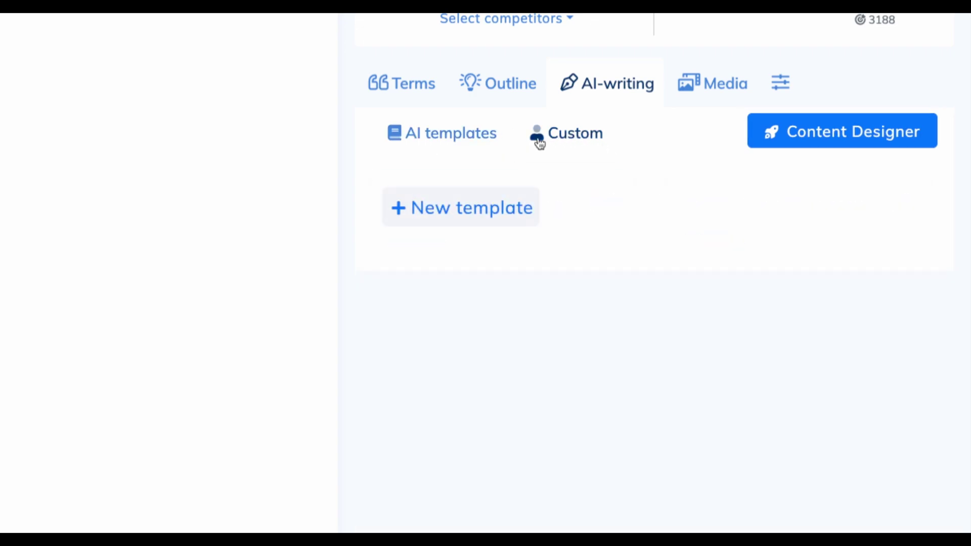
{"action": "left_click", "coordinate": [463, 136]}
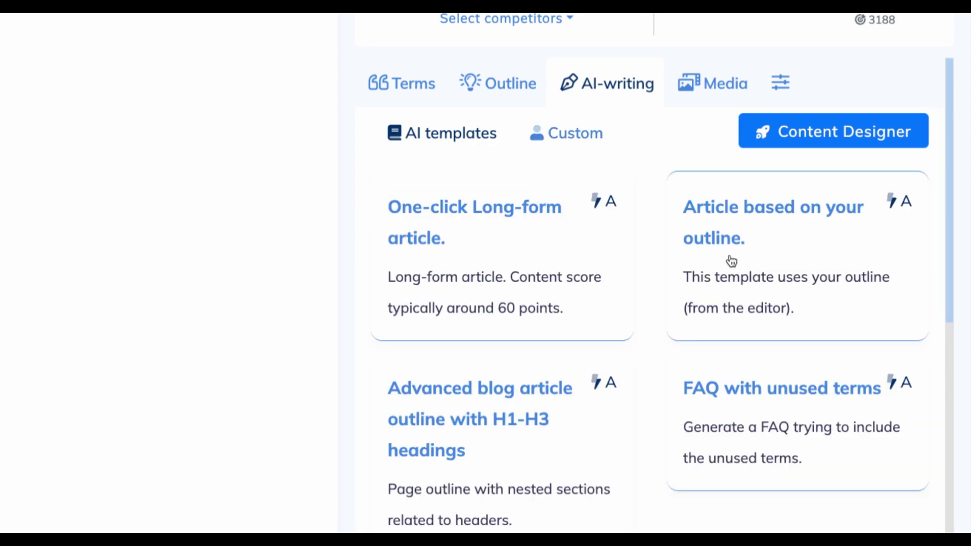
{"action": "scroll", "coordinate": [728, 261], "scroll_direction": "down", "scroll_amount": 5}
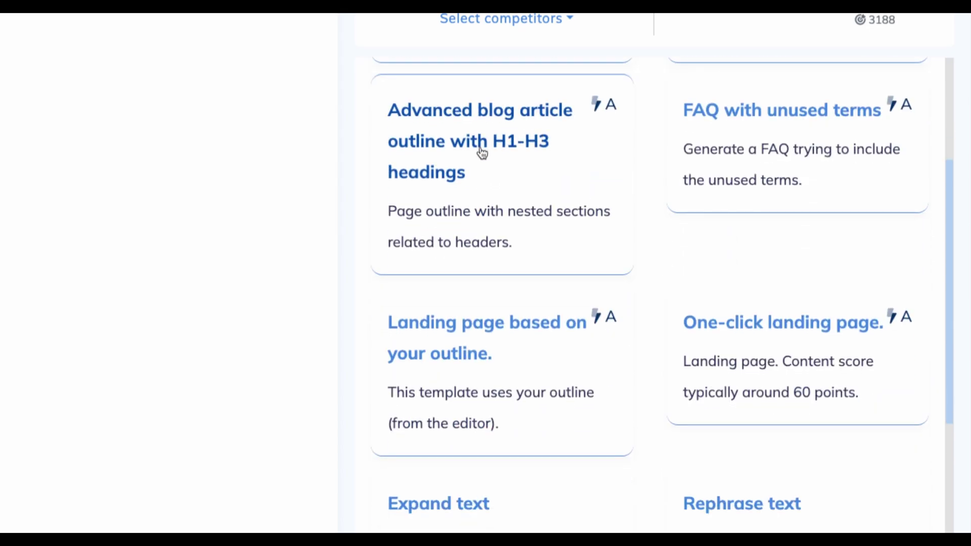
{"action": "scroll", "coordinate": [624, 234], "scroll_direction": "down", "scroll_amount": 1}
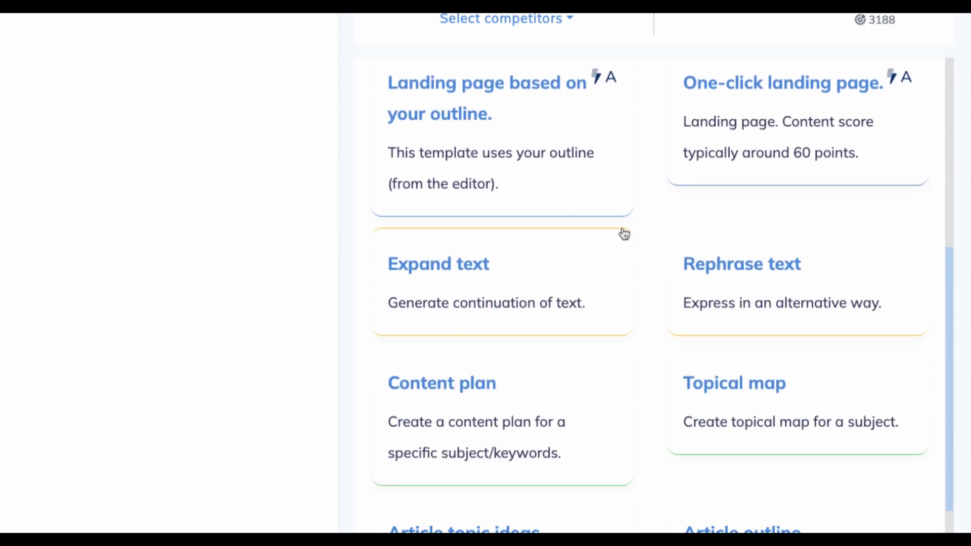
{"action": "scroll", "coordinate": [624, 234], "scroll_direction": "down", "scroll_amount": 8}
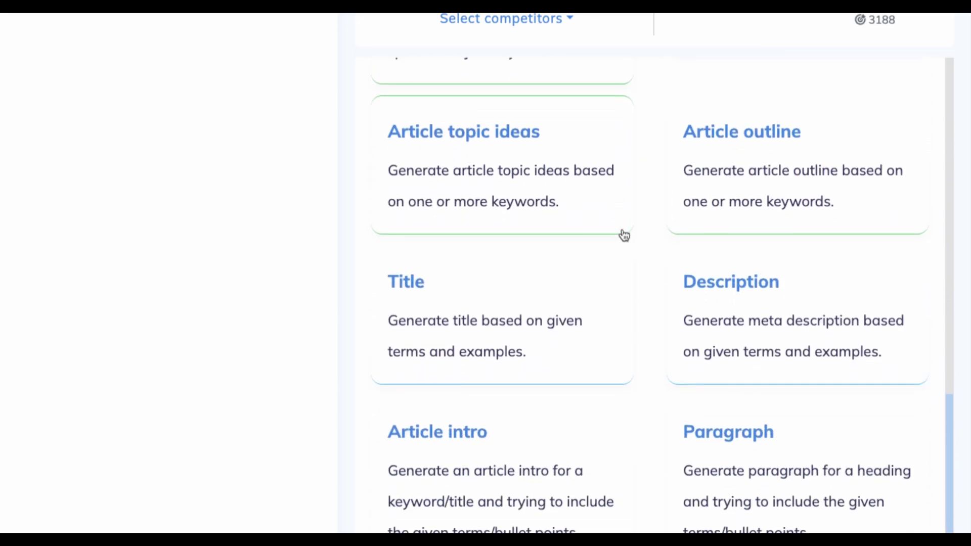
{"action": "scroll", "coordinate": [623, 234], "scroll_direction": "down", "scroll_amount": 2}
{"action": "scroll", "coordinate": [645, 213], "scroll_direction": "up", "scroll_amount": 12}
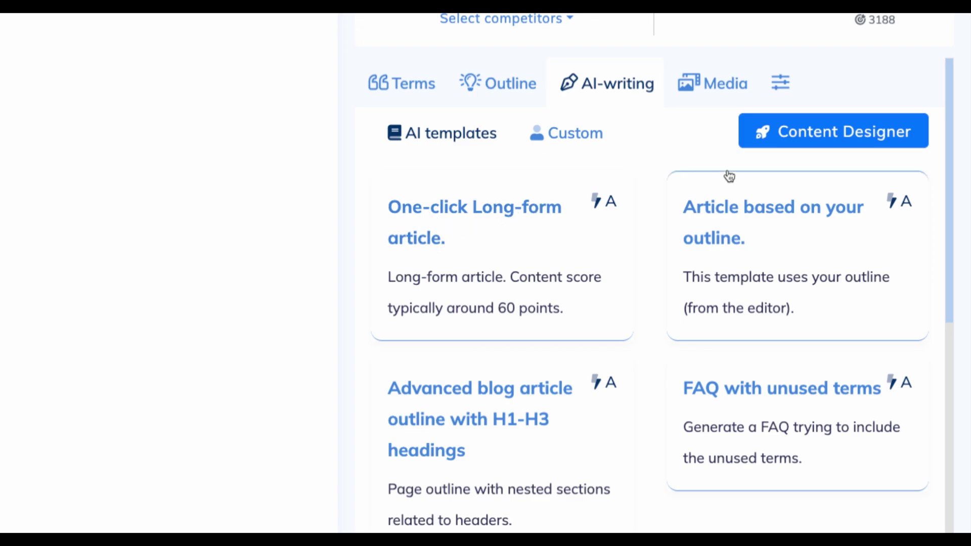
- Open Content Designer, check the 9 000-credit cost and output length, then generate the title
{"action": "left_click", "coordinate": [827, 138]}
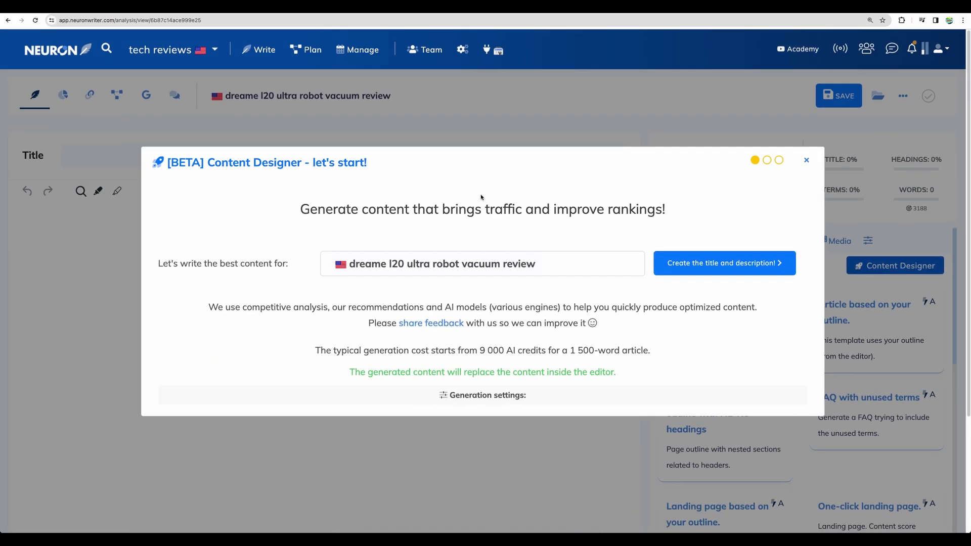
{"action": "left_click_drag", "start_coordinate": [477, 350], "coordinate": [598, 350]}
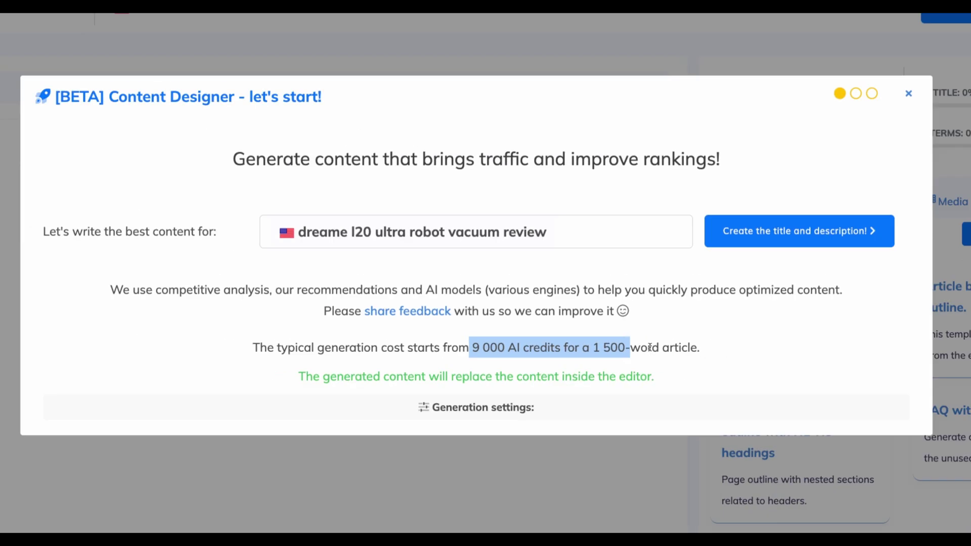
{"action": "left_click", "coordinate": [428, 407]}
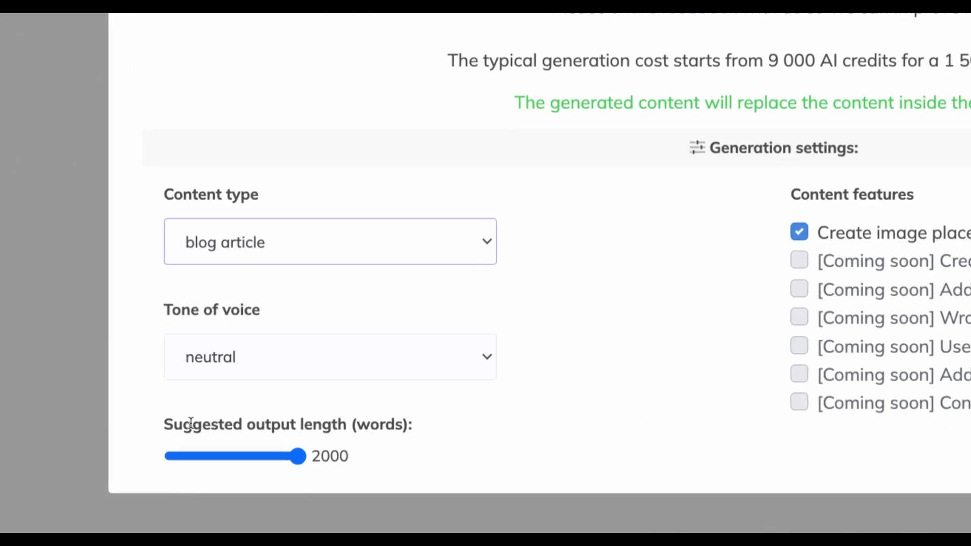
{"action": "left_click_drag", "start_coordinate": [181, 424], "coordinate": [347, 425]}
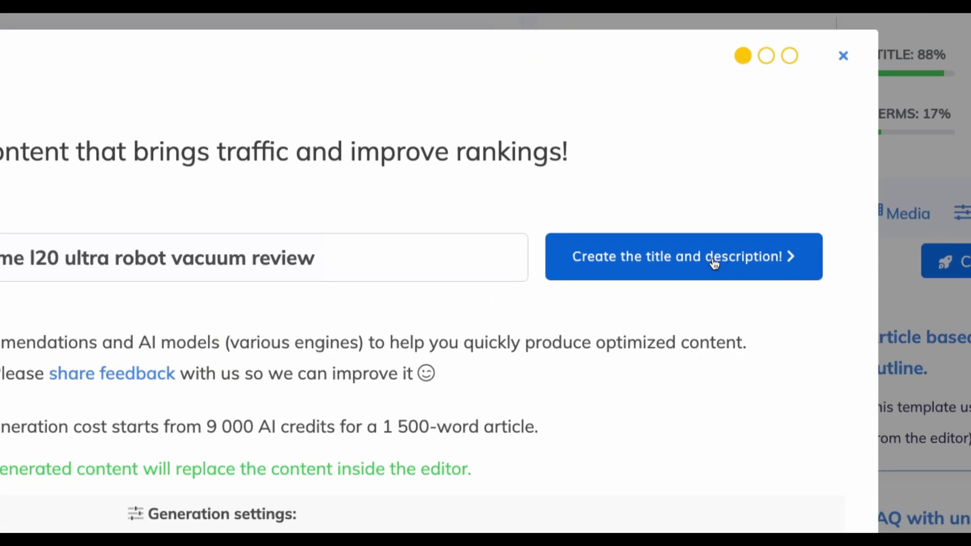
{"action": "left_click", "coordinate": [714, 262]}
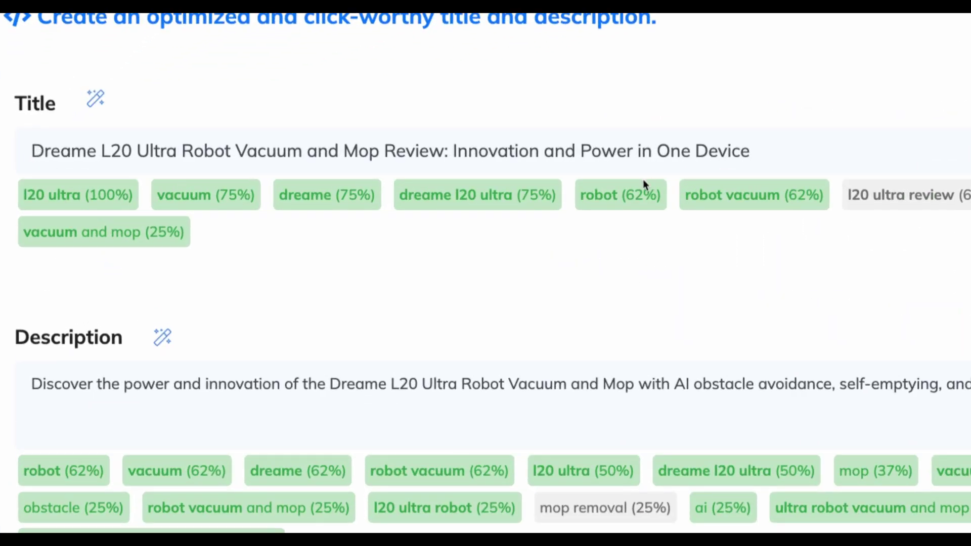
- Review the generated Dreame L20 Ultra title and meta description, then build the document structure
{"action": "scroll", "coordinate": [312, 342], "scroll_direction": "down", "scroll_amount": 2}
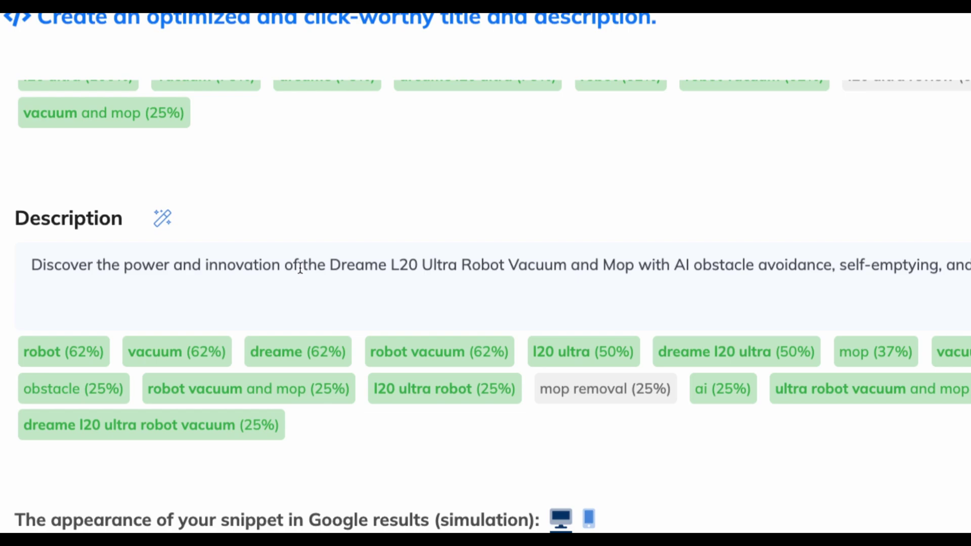
{"action": "left_click_drag", "start_coordinate": [300, 267], "coordinate": [462, 265]}
{"action": "left_click", "coordinate": [468, 264]}
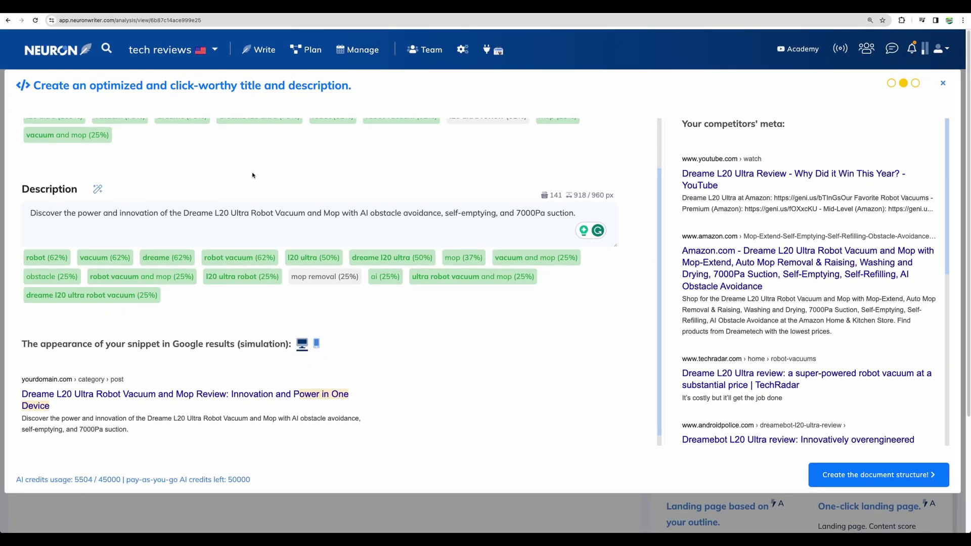
{"action": "scroll", "coordinate": [374, 332], "scroll_direction": "down", "scroll_amount": 1}
{"action": "scroll", "coordinate": [372, 330], "scroll_direction": "up", "scroll_amount": 3}
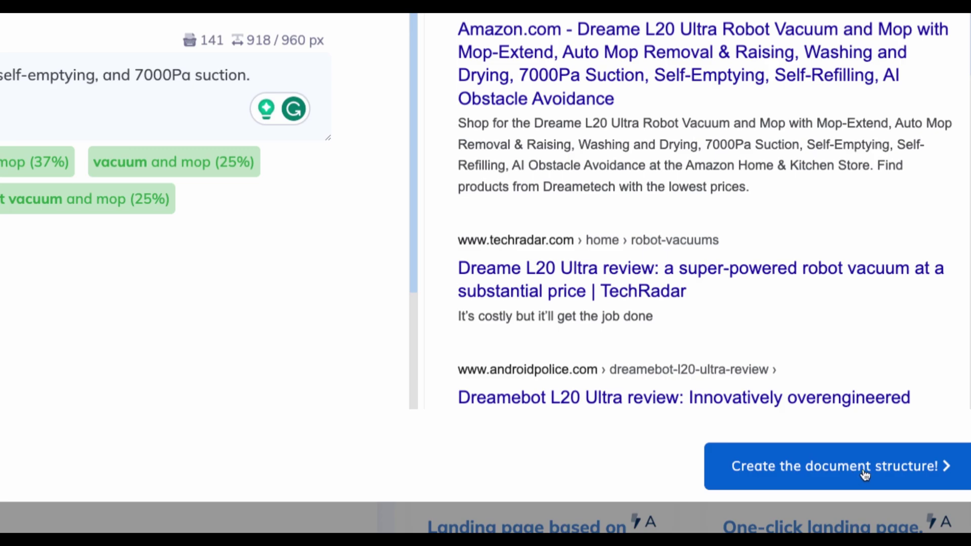
{"action": "left_click", "coordinate": [863, 468]}
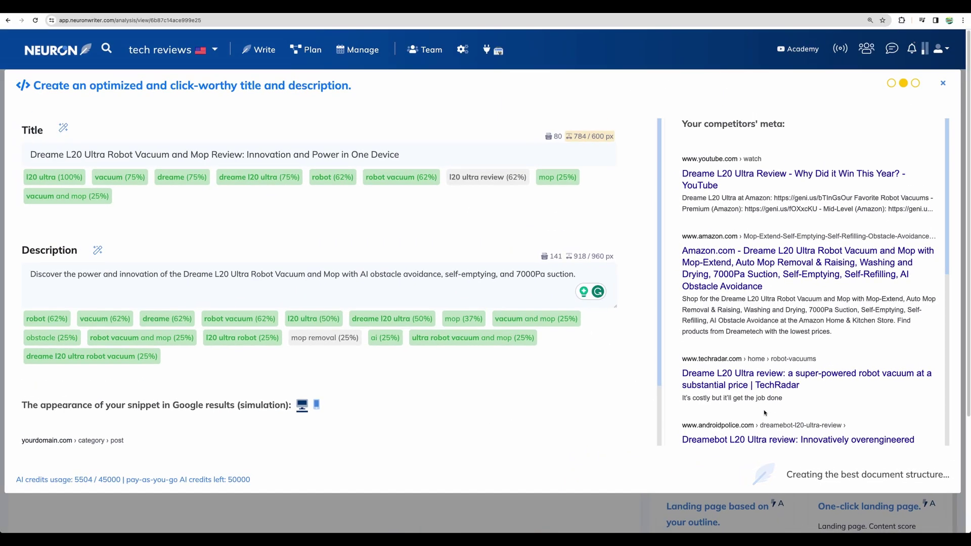
- Review the outline and add an empty line below 'Battery Life and Charging'
{"action": "scroll", "coordinate": [98, 251], "scroll_direction": "down", "scroll_amount": 6}
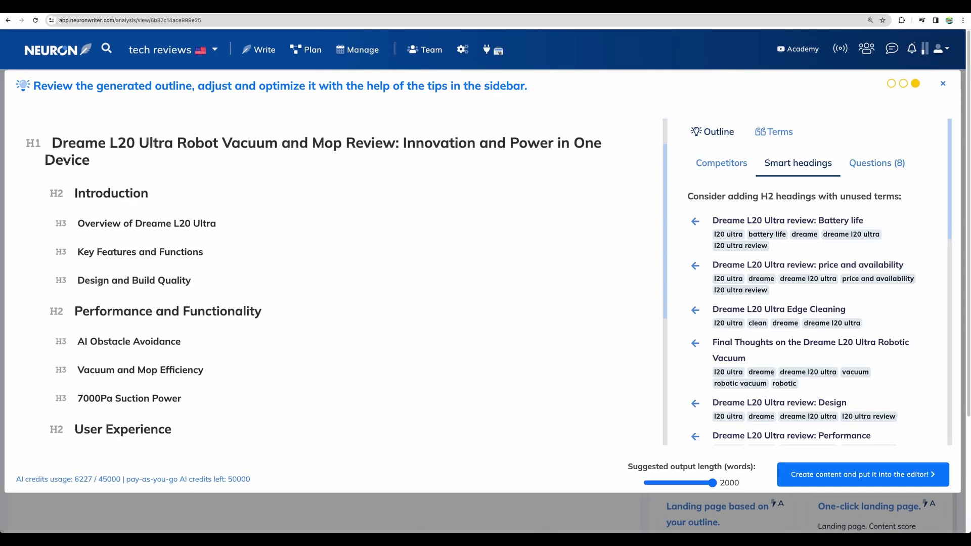
{"action": "scroll", "coordinate": [99, 283], "scroll_direction": "up", "scroll_amount": 6}
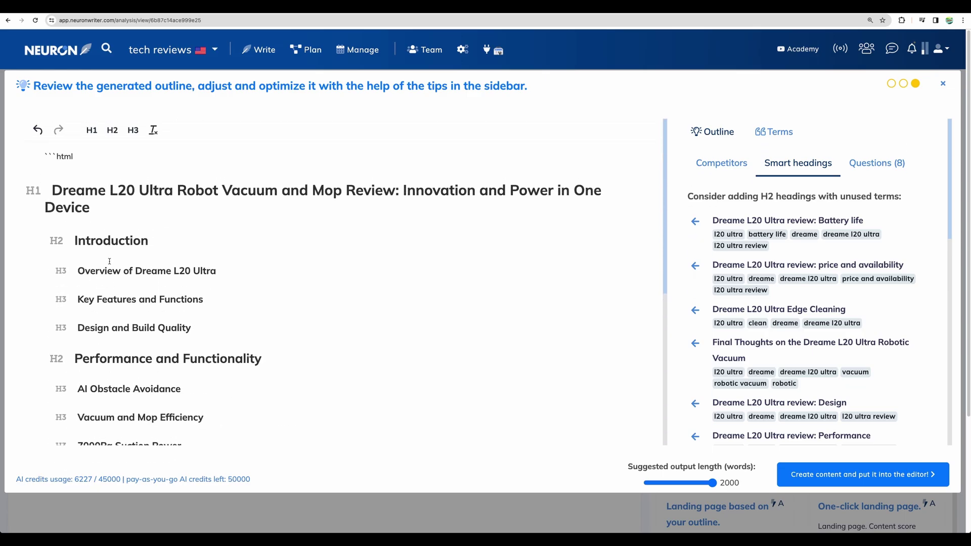
{"action": "scroll", "coordinate": [89, 308], "scroll_direction": "down", "scroll_amount": 1}
{"action": "left_click_drag", "start_coordinate": [91, 258], "coordinate": [108, 290]}
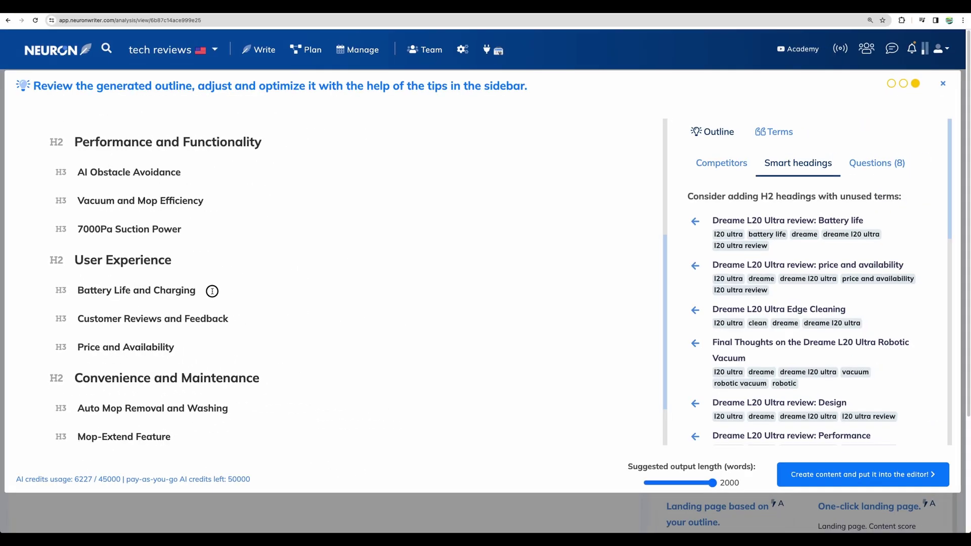
{"action": "left_click", "coordinate": [355, 262]}
{"action": "key", "text": "Return"}
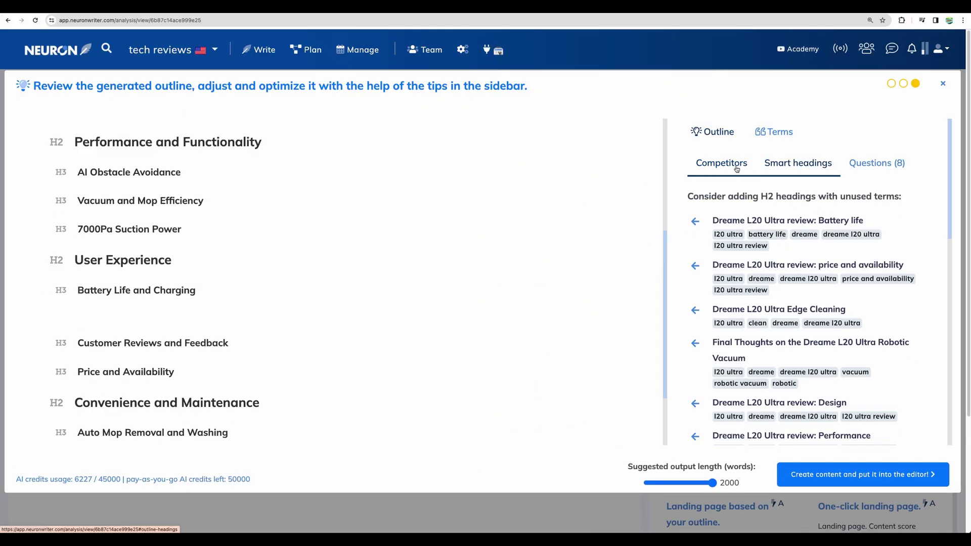
- Browse competitor headings and questions, adding then removing a price and availability heading
{"action": "left_click", "coordinate": [721, 163]}
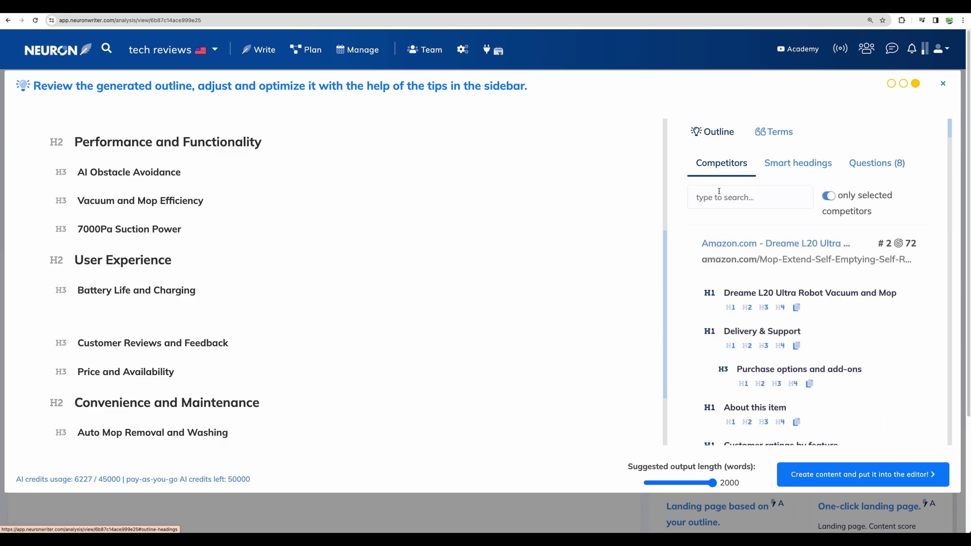
{"action": "scroll", "coordinate": [804, 284], "scroll_direction": "down", "scroll_amount": 5}
{"action": "left_click", "coordinate": [878, 164]}
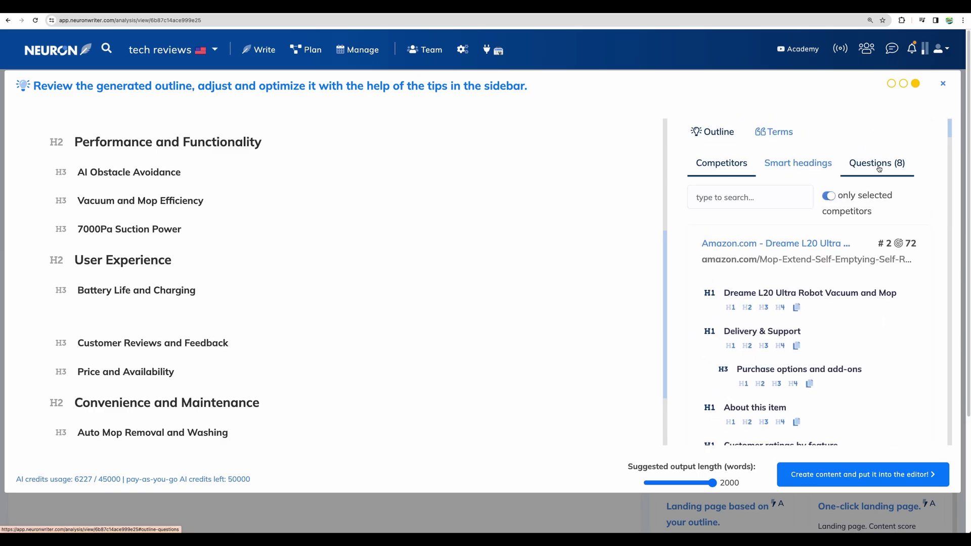
{"action": "left_click", "coordinate": [797, 170]}
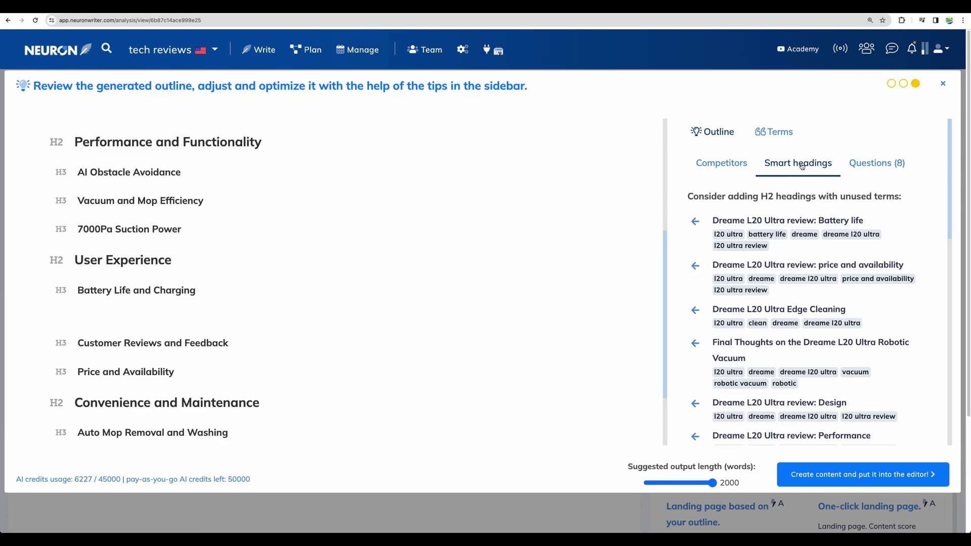
{"action": "left_click", "coordinate": [694, 267]}
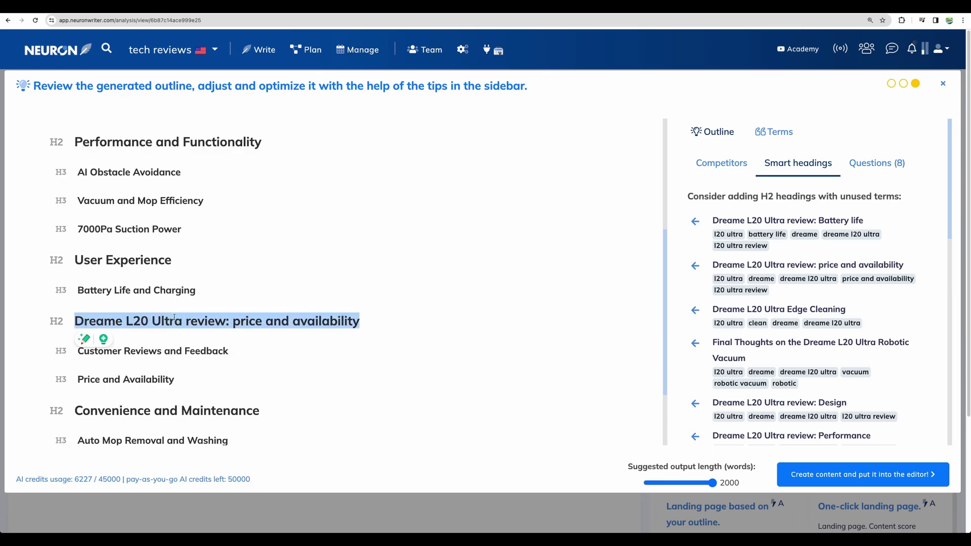
{"action": "scroll", "coordinate": [127, 348], "scroll_direction": "up", "scroll_amount": 1}
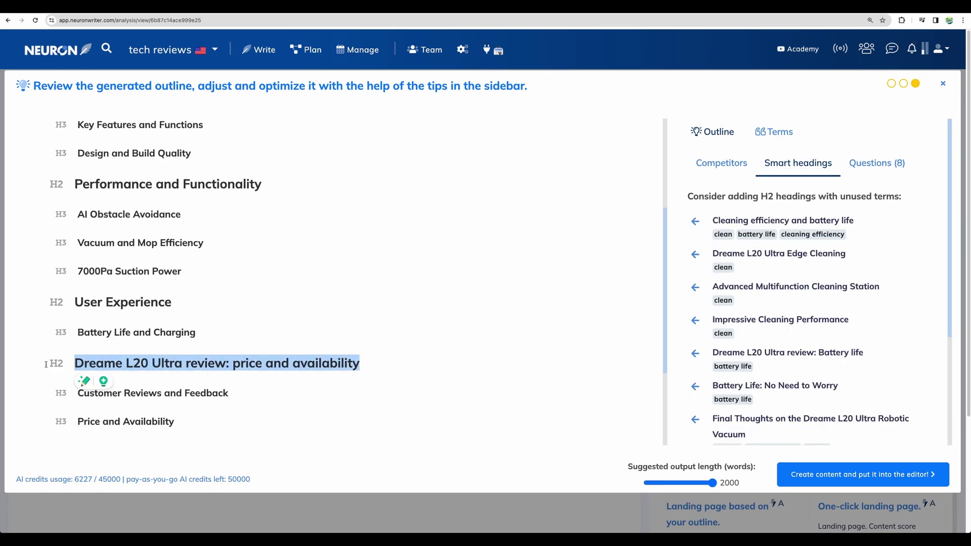
{"action": "left_click", "coordinate": [84, 380]}
- Toggle 'Overview of Dreame L20 Ultra' to H2 and back to H3, then write the full article
{"action": "scroll", "coordinate": [123, 258], "scroll_direction": "up", "scroll_amount": 4}
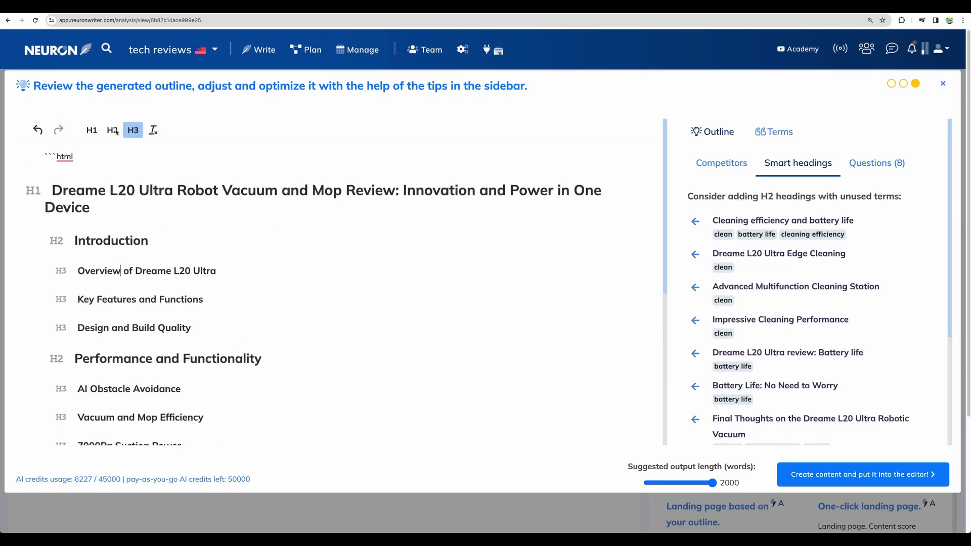
{"action": "left_click", "coordinate": [113, 130]}
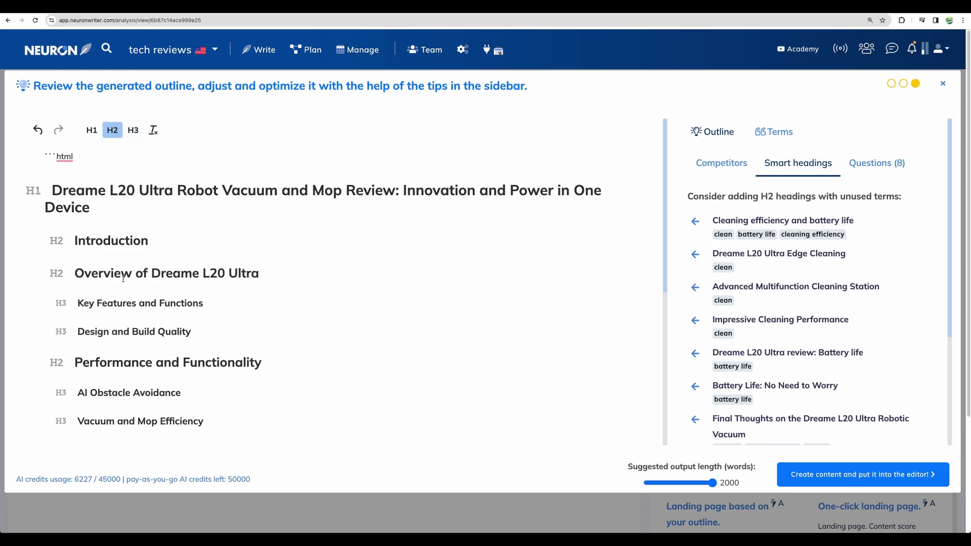
{"action": "left_click", "coordinate": [133, 130]}
{"action": "scroll", "coordinate": [375, 281], "scroll_direction": "down", "scroll_amount": 1}
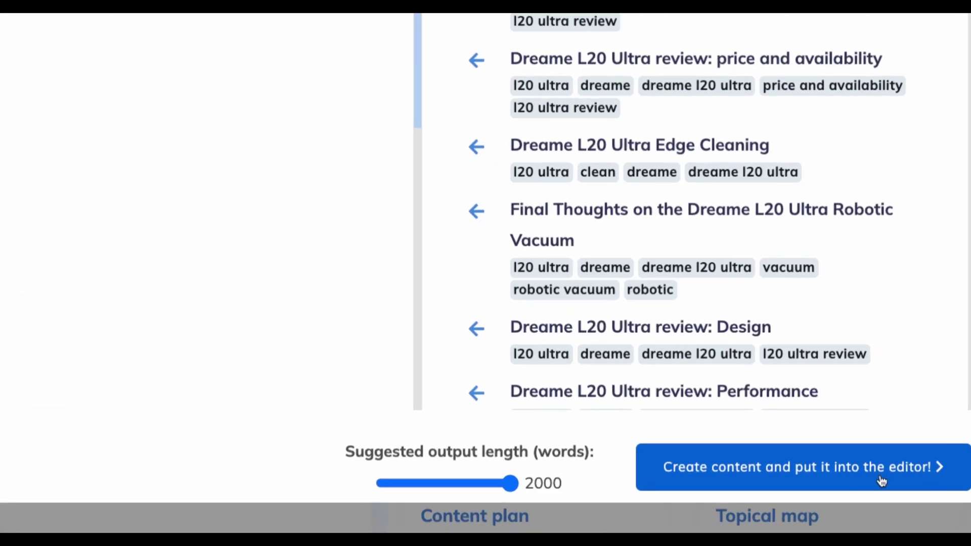
{"action": "left_click", "coordinate": [882, 472]}
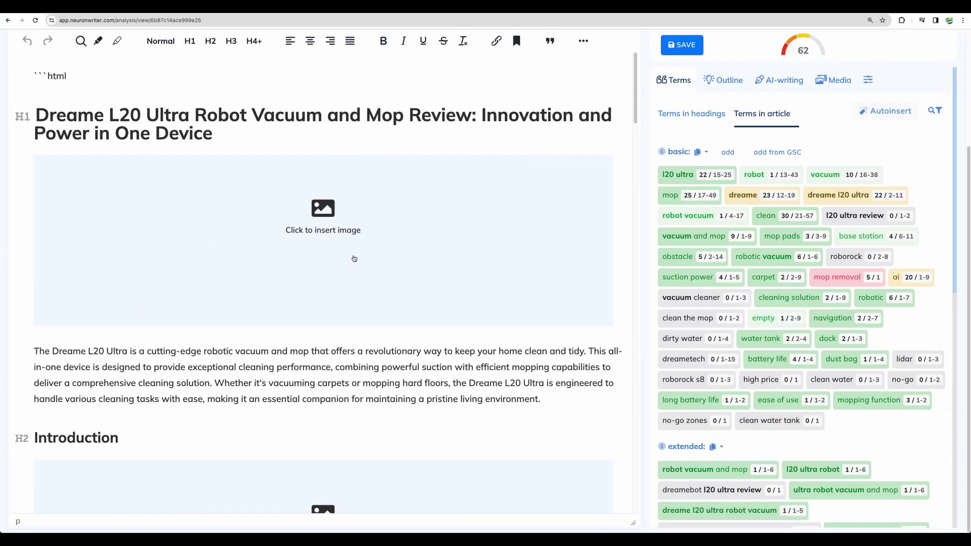
{"action": "scroll", "coordinate": [351, 258], "scroll_direction": "up", "scroll_amount": 3}
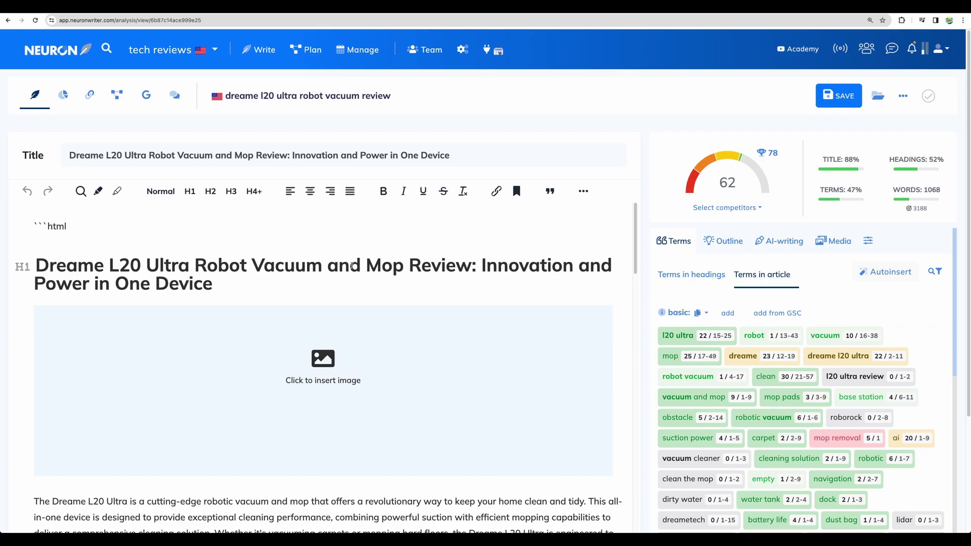
{"action": "left_click_drag", "start_coordinate": [327, 266], "coordinate": [382, 265]}
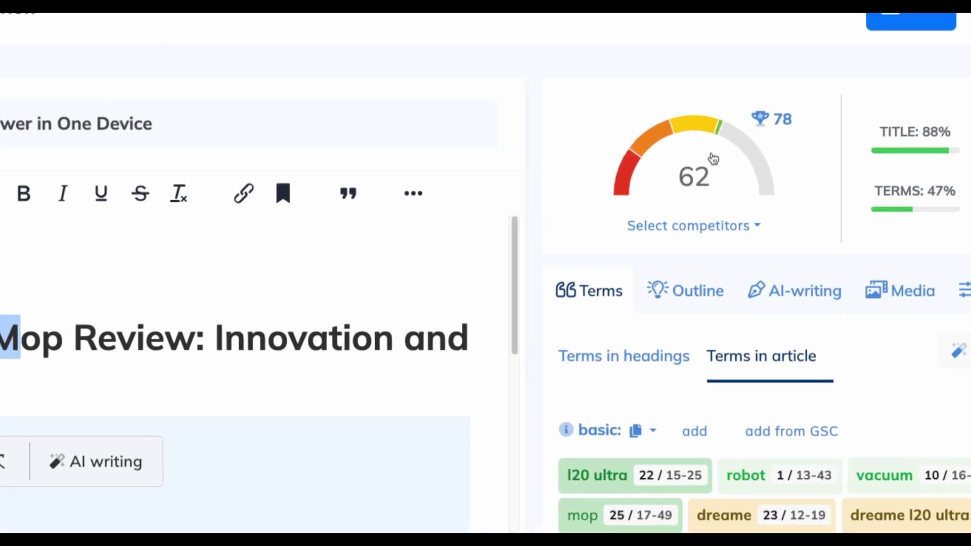
{"action": "mouse_move", "coordinate": [747, 163]}
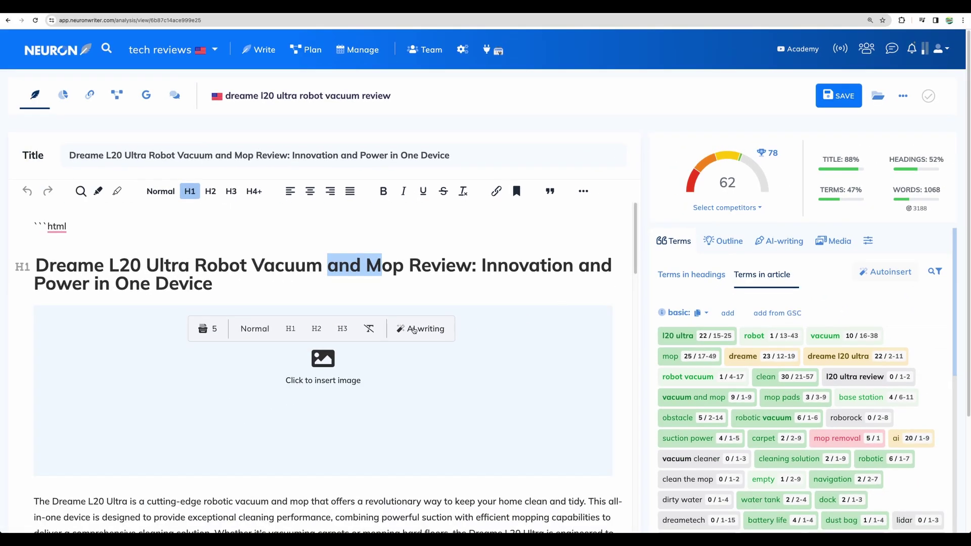
{"action": "scroll", "coordinate": [413, 330], "scroll_direction": "down", "scroll_amount": 3}
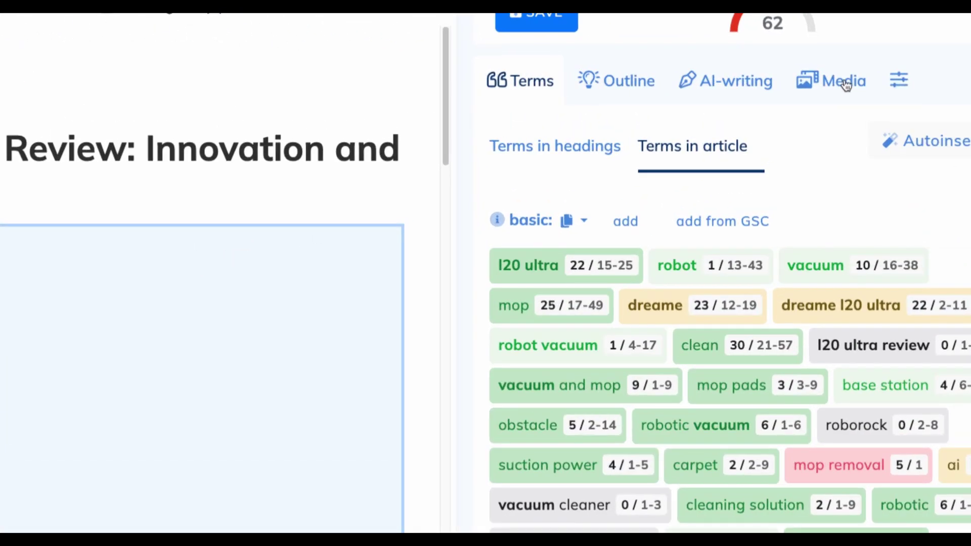
- Search stock images for 'robot vacuum' for the image slot under the main heading
{"action": "left_click", "coordinate": [835, 82]}
{"action": "left_click", "coordinate": [419, 222]}
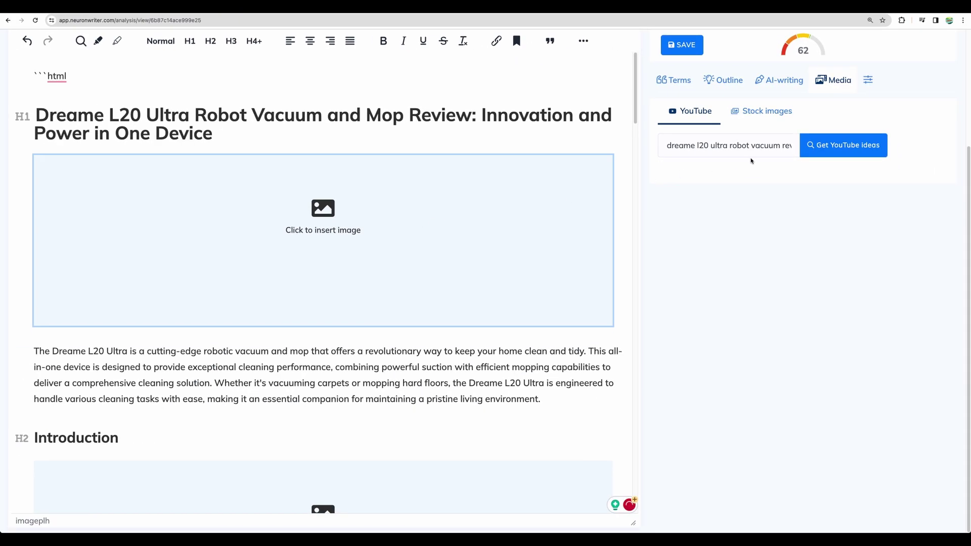
{"action": "left_click", "coordinate": [754, 111]}
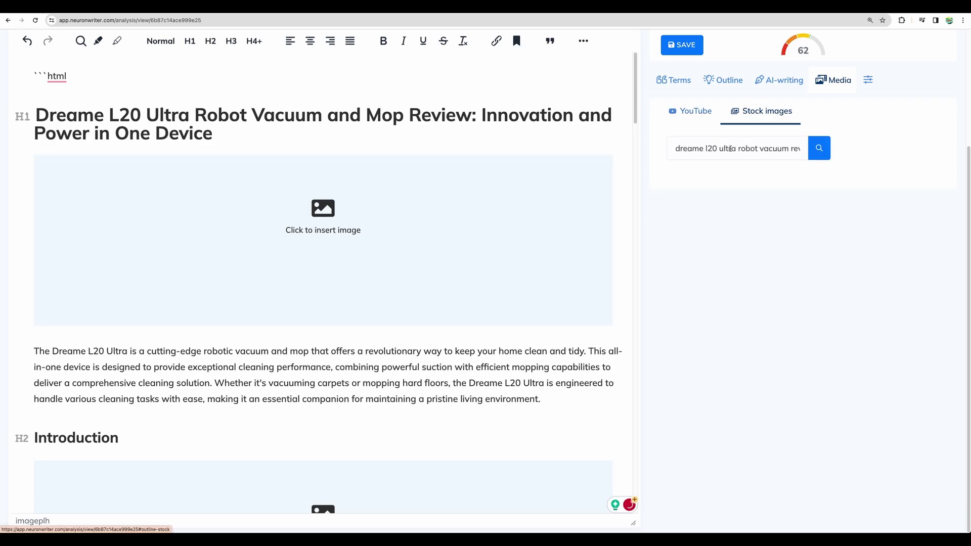
{"action": "left_click", "coordinate": [820, 151]}
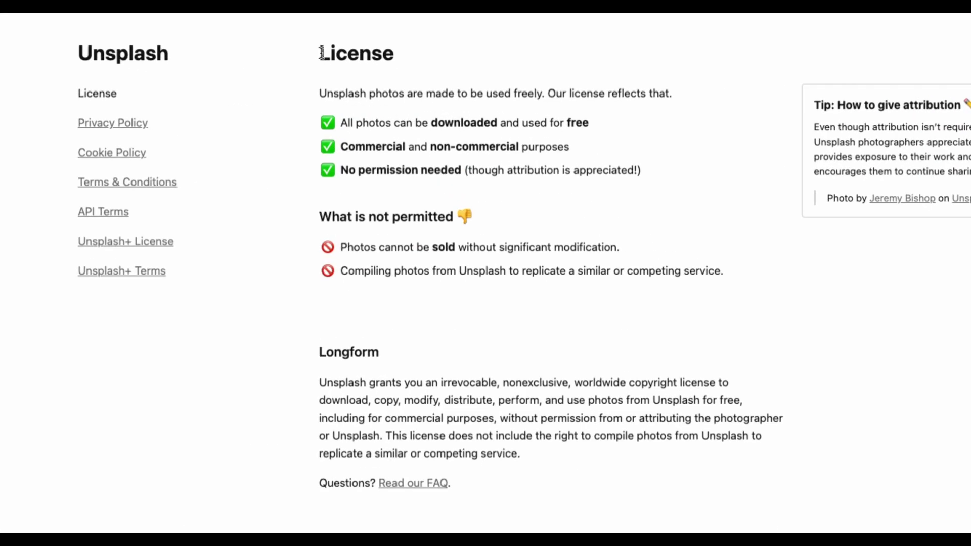
- Check the photo's free commercial-use licence and insert the robot vacuum image into the article
{"action": "left_click_drag", "start_coordinate": [347, 147], "coordinate": [573, 152]}
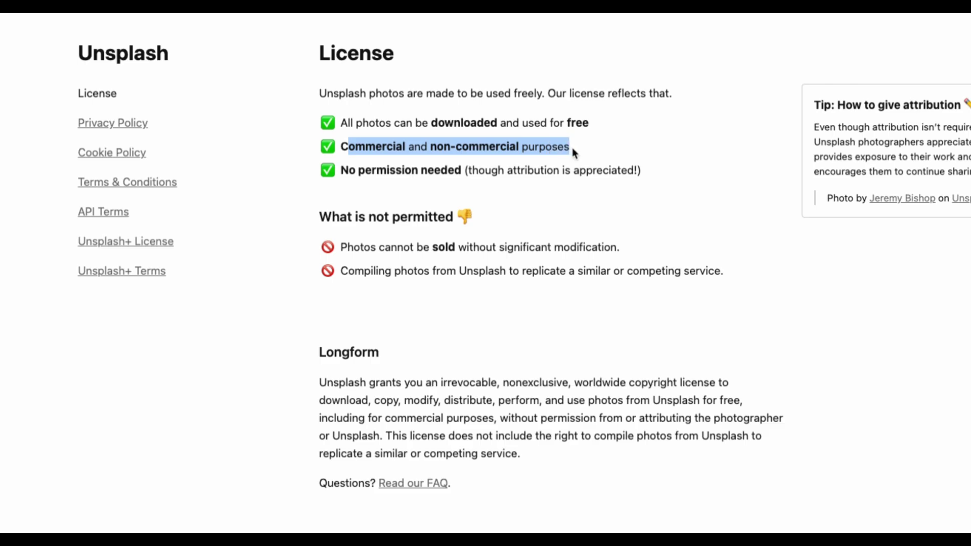
{"action": "left_click", "coordinate": [347, 169]}
{"action": "left_click_drag", "start_coordinate": [463, 172], "coordinate": [340, 171]}
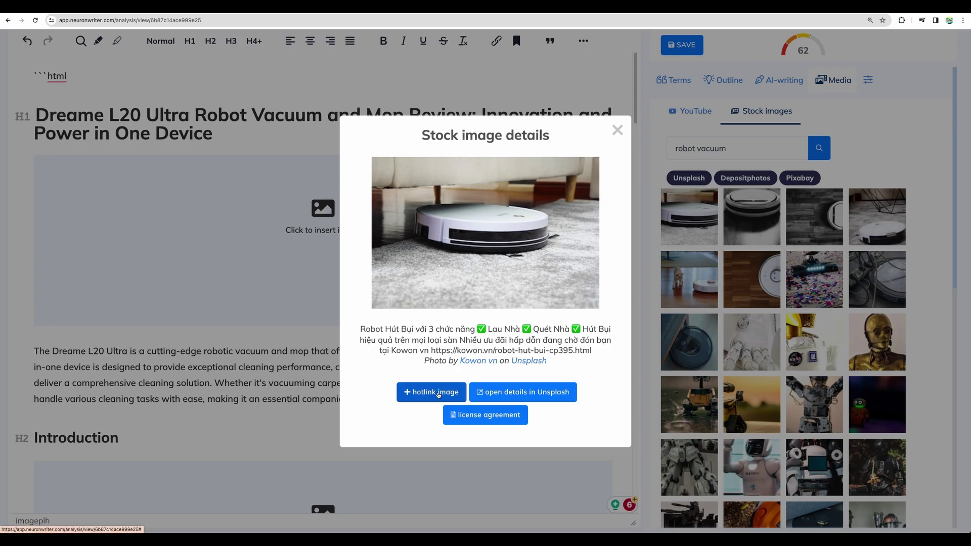
{"action": "left_click", "coordinate": [438, 393]}
- Insert the robot vacuum stock photo and select the image slot under the main heading
{"action": "left_click", "coordinate": [777, 410]}
{"action": "scroll", "coordinate": [289, 272], "scroll_direction": "down", "scroll_amount": 3}
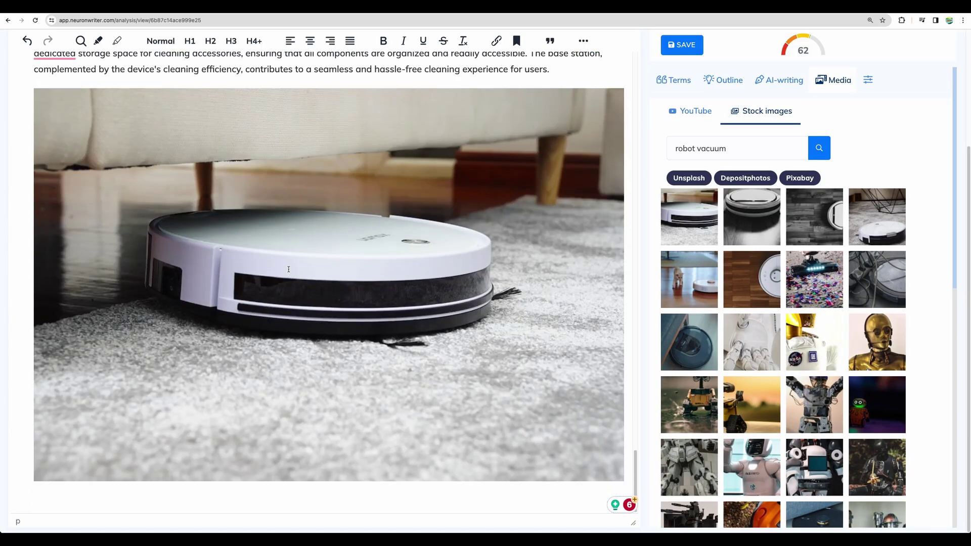
{"action": "scroll", "coordinate": [286, 278], "scroll_direction": "up", "scroll_amount": 2}
{"action": "left_click", "coordinate": [284, 284]}
{"action": "scroll", "coordinate": [284, 282], "scroll_direction": "up", "scroll_amount": 20}
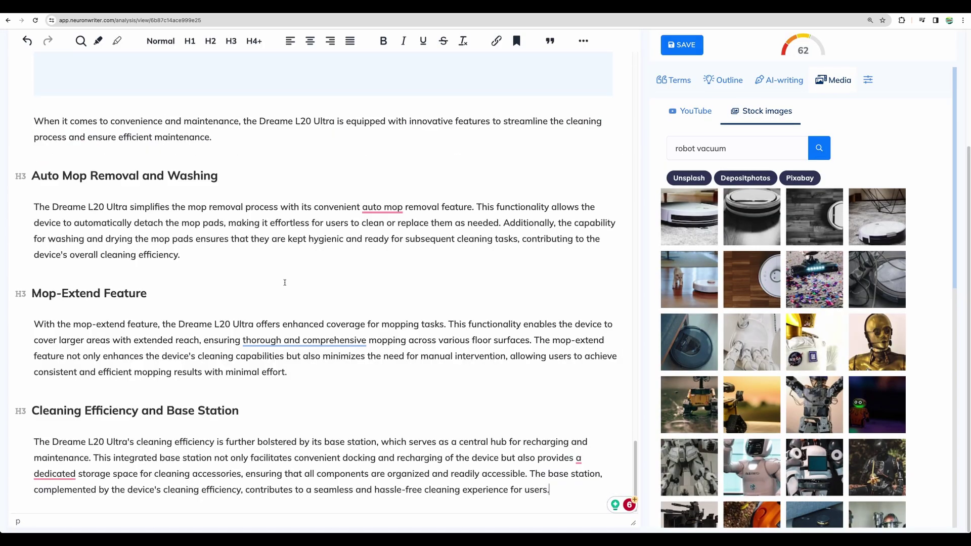
{"action": "left_click", "coordinate": [313, 228]}
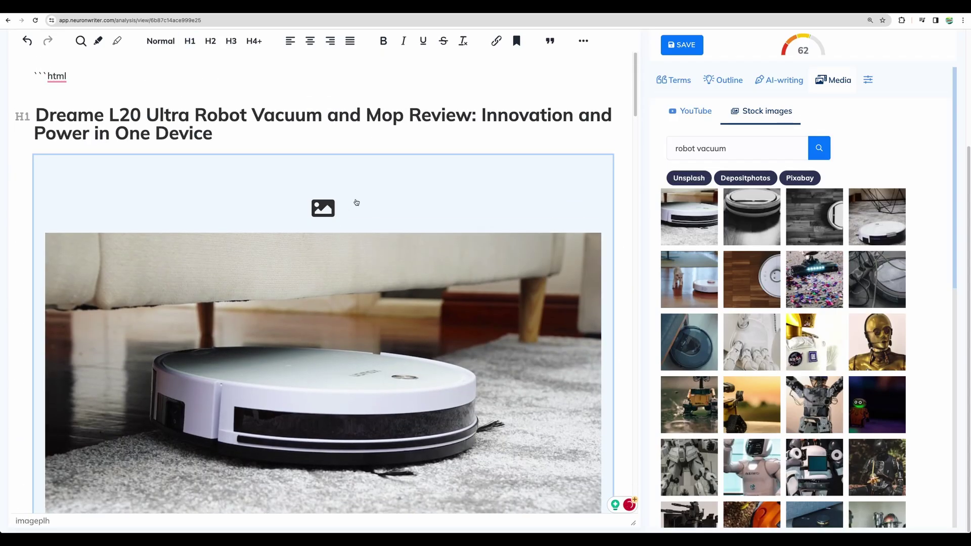
- Filter the stock results by excluding Depositphotos and Pixabay, then re-including Depositphotos
{"action": "scroll", "coordinate": [347, 205], "scroll_direction": "down", "scroll_amount": 5}
{"action": "scroll", "coordinate": [428, 234], "scroll_direction": "up", "scroll_amount": 5}
{"action": "scroll", "coordinate": [422, 214], "scroll_direction": "down", "scroll_amount": 3}
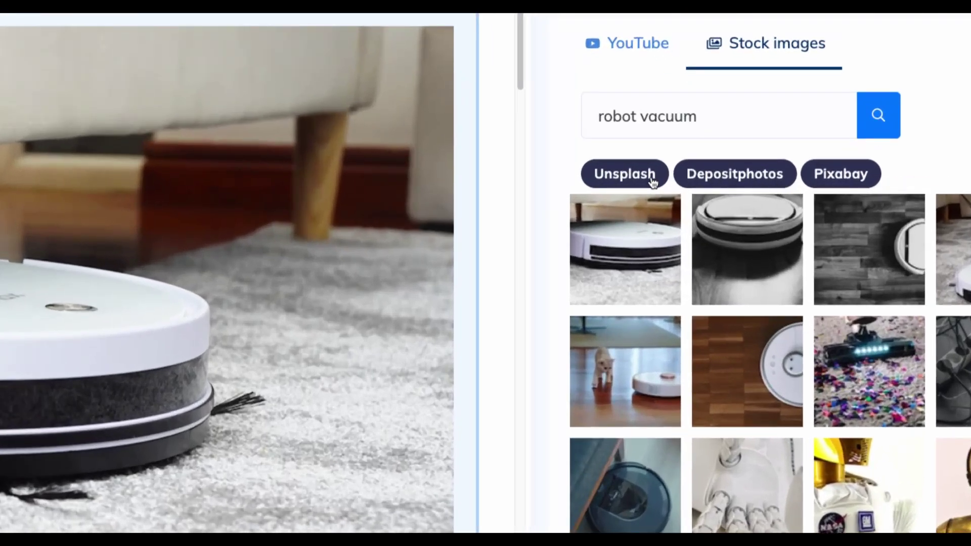
{"action": "left_click", "coordinate": [744, 183]}
{"action": "left_click", "coordinate": [841, 177]}
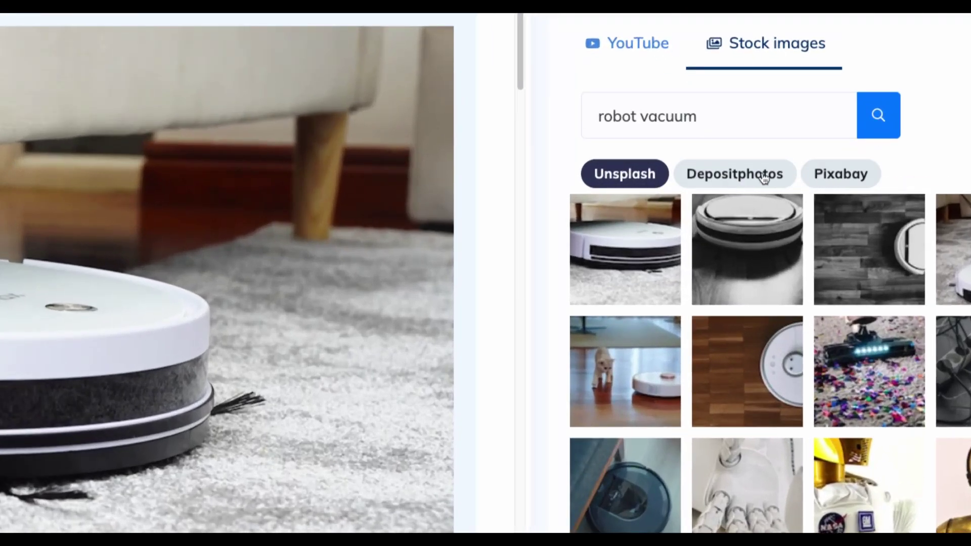
{"action": "left_click", "coordinate": [774, 174]}
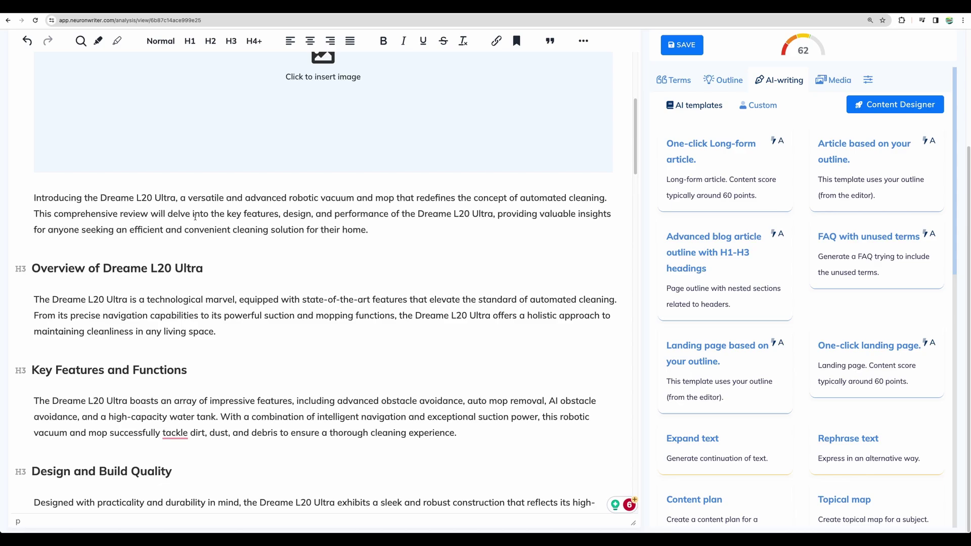
- Delete the stray html code-fence line above the Performance and Functionality heading
{"action": "scroll", "coordinate": [196, 217], "scroll_direction": "down", "scroll_amount": 6}
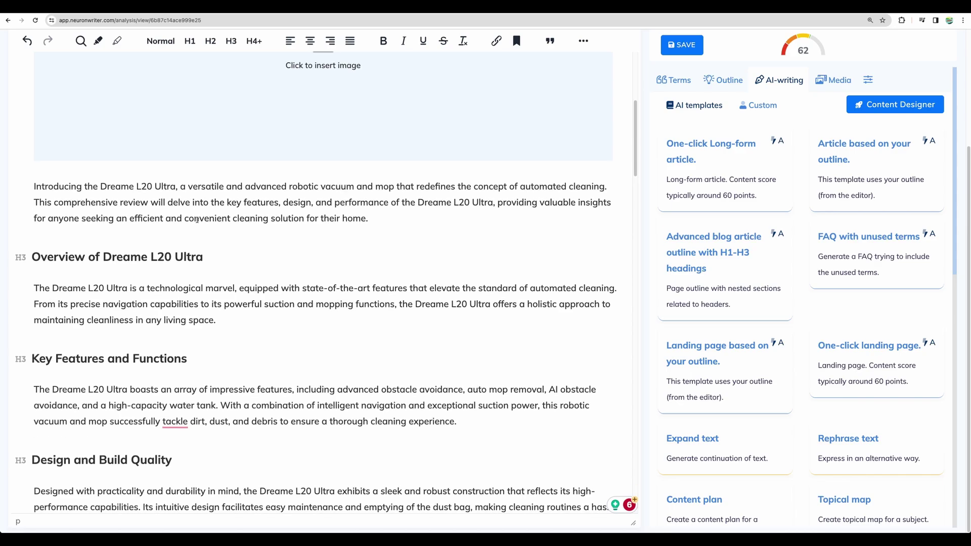
{"action": "left_click_drag", "start_coordinate": [108, 290], "coordinate": [33, 287]}
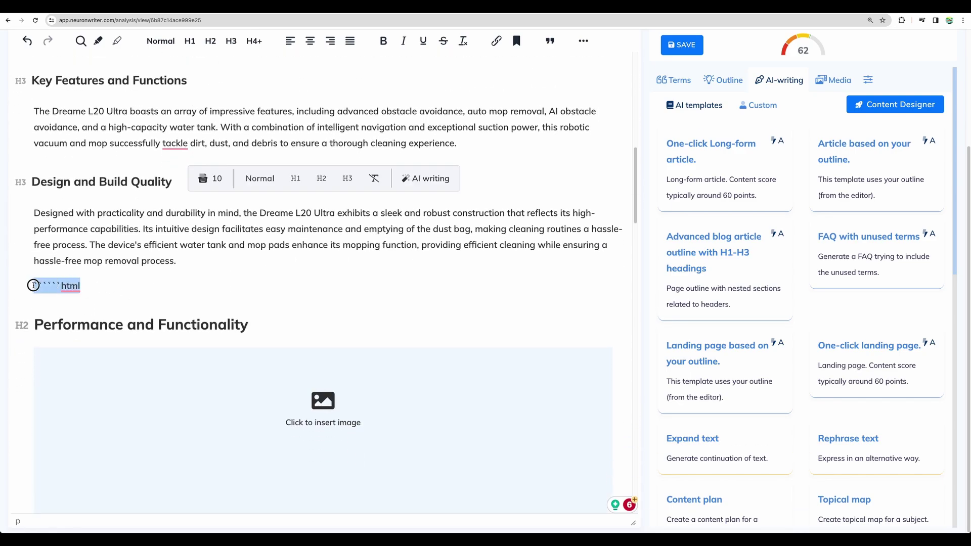
{"action": "left_click", "coordinate": [44, 285]}
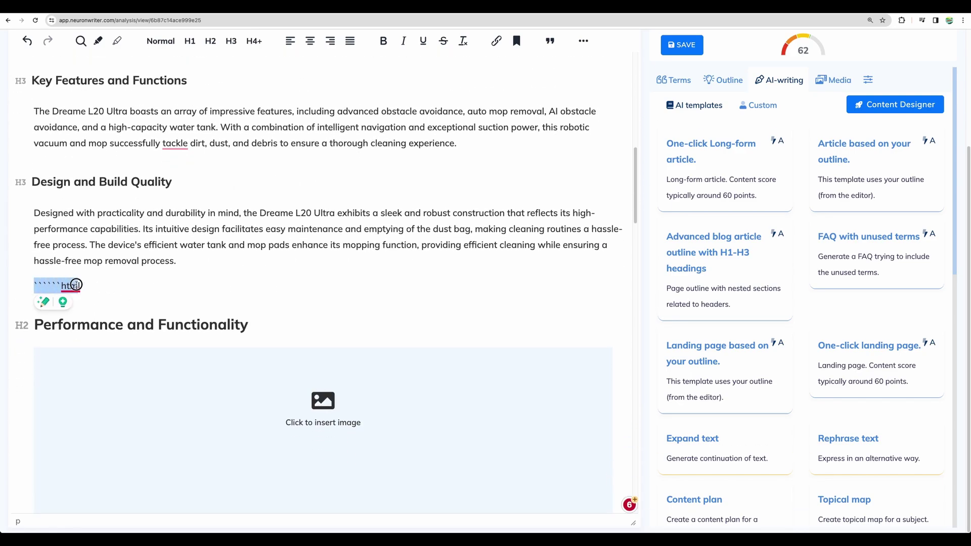
{"action": "mouse_move", "coordinate": [75, 285]}
{"action": "left_mouse_down"}
{"action": "mouse_move", "coordinate": [33, 284]}
{"action": "mouse_move", "coordinate": [83, 287]}
{"action": "left_mouse_up"}
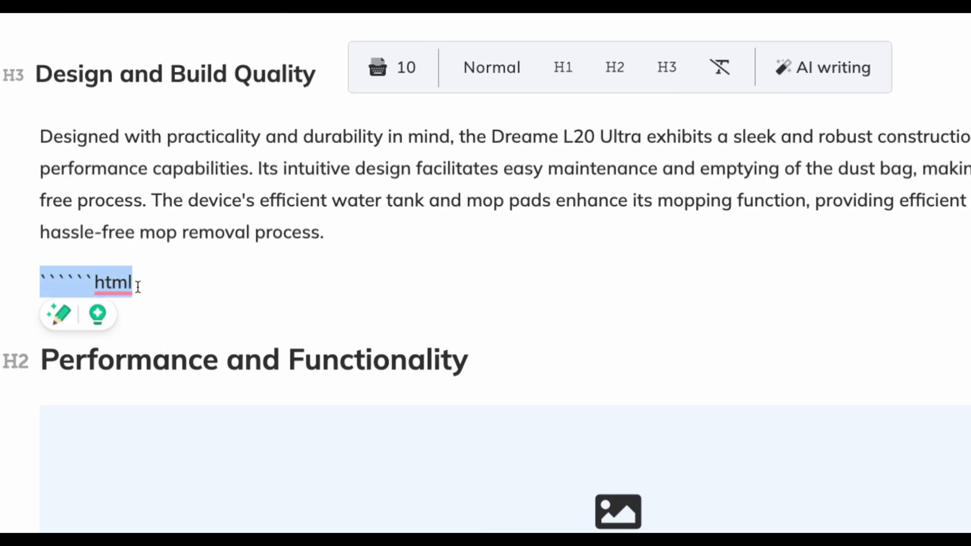
{"action": "key", "text": "BackSpace"}
- Select most of the Price and Availability paragraph
{"action": "scroll", "coordinate": [292, 271], "scroll_direction": "down", "scroll_amount": 10}
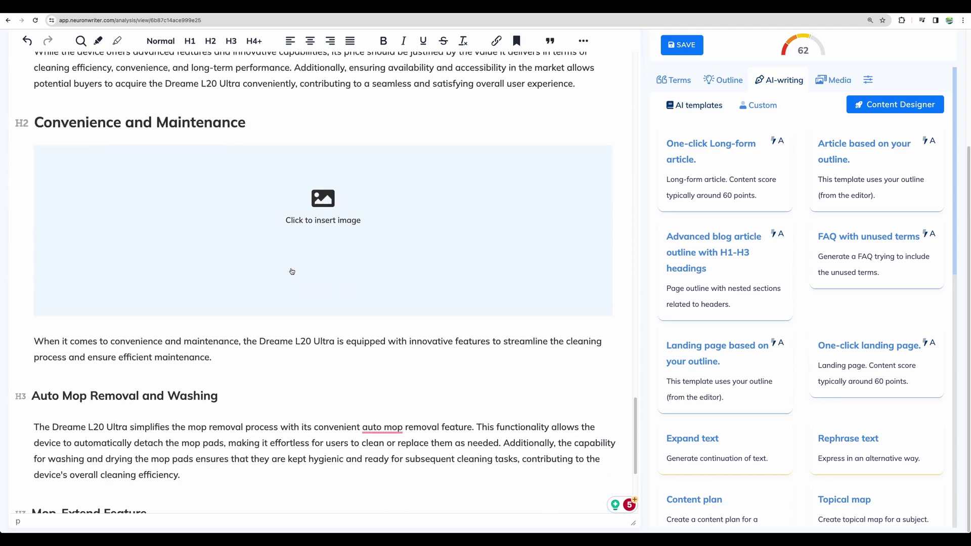
{"action": "scroll", "coordinate": [249, 282], "scroll_direction": "up", "scroll_amount": 4}
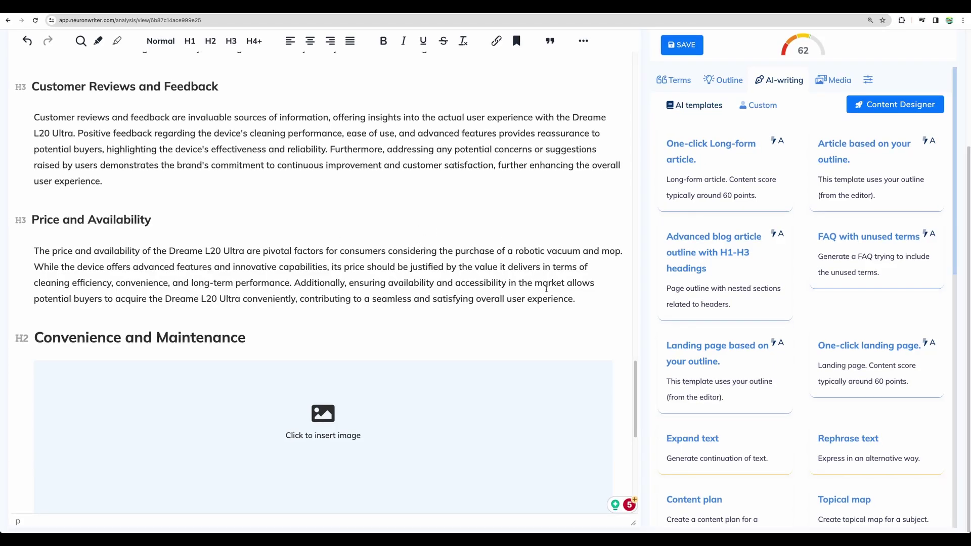
{"action": "left_click_drag", "start_coordinate": [588, 299], "coordinate": [130, 249]}
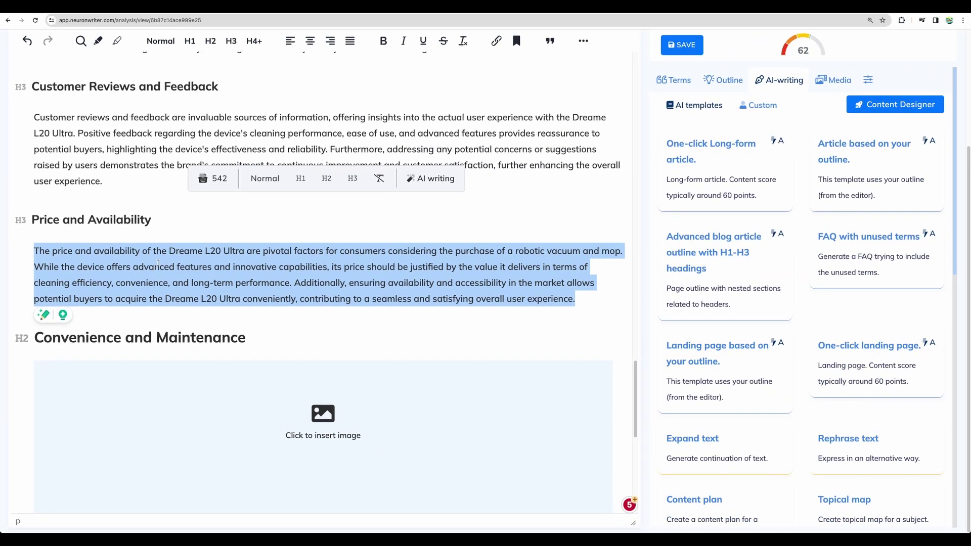
{"action": "scroll", "coordinate": [498, 224], "scroll_direction": "down", "scroll_amount": 1}
{"action": "left_click", "coordinate": [498, 224]}
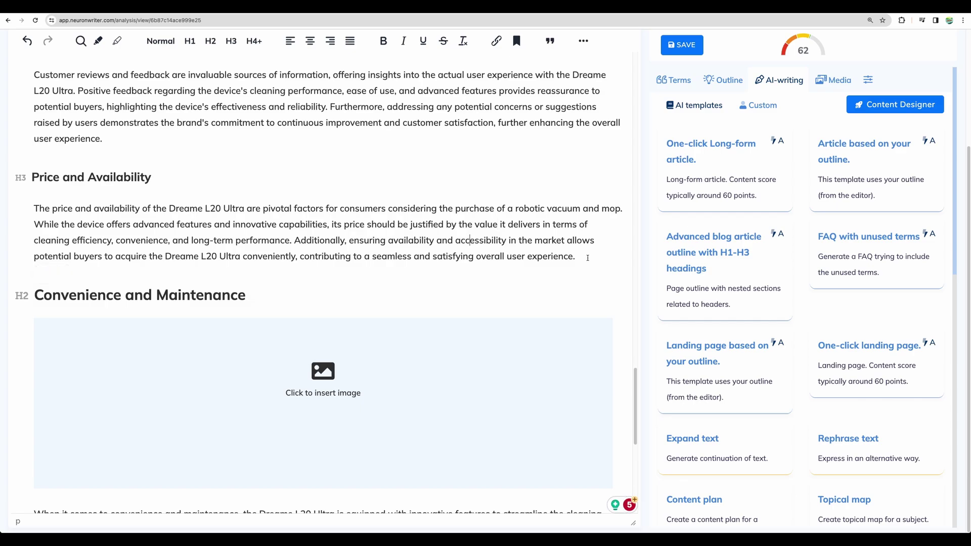
{"action": "left_click_drag", "start_coordinate": [582, 256], "coordinate": [48, 197]}
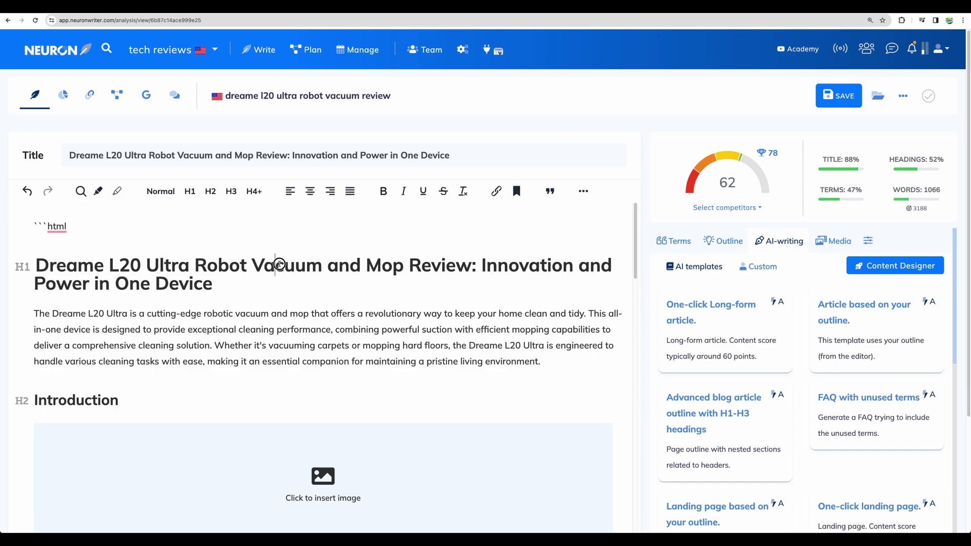
{"action": "left_click_drag", "start_coordinate": [284, 265], "coordinate": [310, 360]}
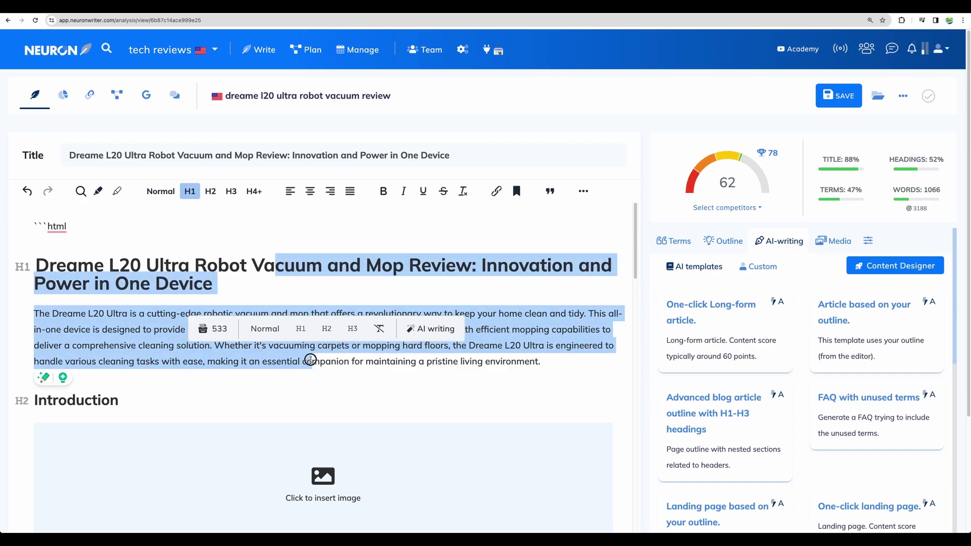
{"action": "left_click", "coordinate": [313, 362]}
{"action": "triple_click", "coordinate": [313, 362]}
{"action": "left_click", "coordinate": [313, 362]}
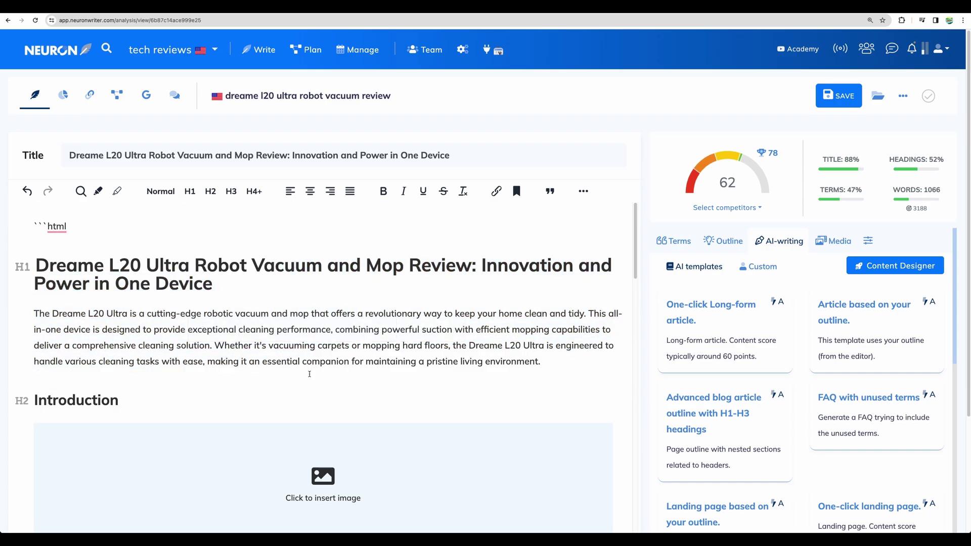
{"action": "triple_click", "coordinate": [309, 375]}
{"action": "left_click", "coordinate": [305, 312]}
{"action": "scroll", "coordinate": [285, 319], "scroll_direction": "down", "scroll_amount": 1}
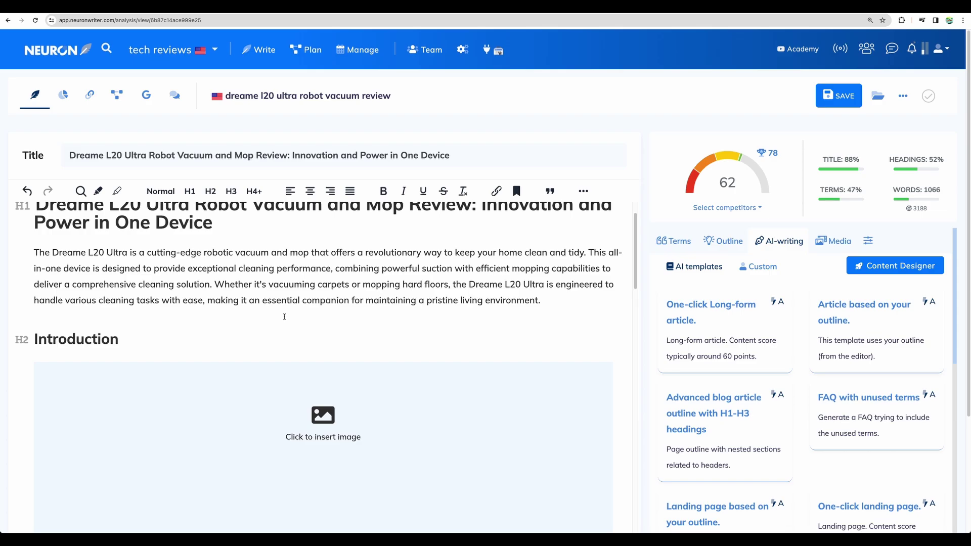
{"action": "scroll", "coordinate": [300, 307], "scroll_direction": "up", "scroll_amount": 1}
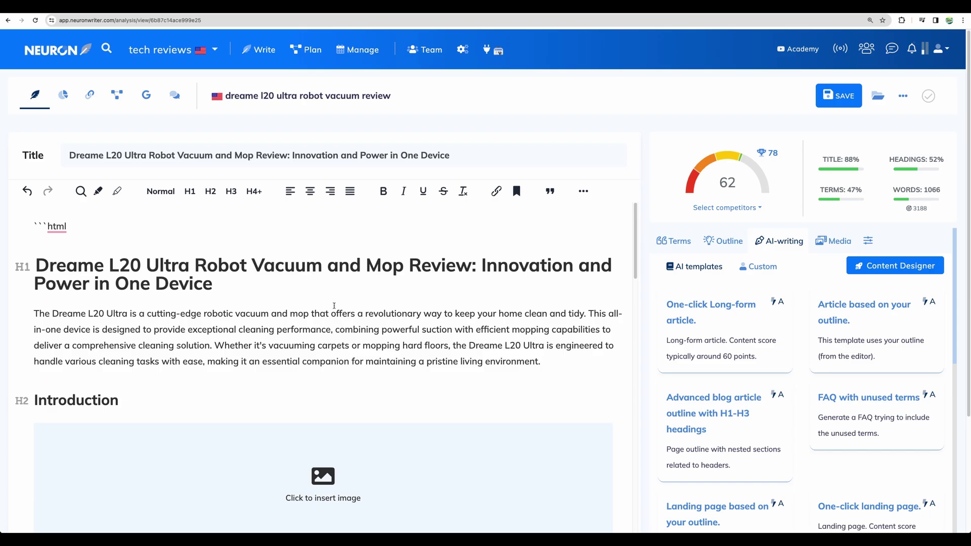
{"action": "left_click", "coordinate": [911, 267]}
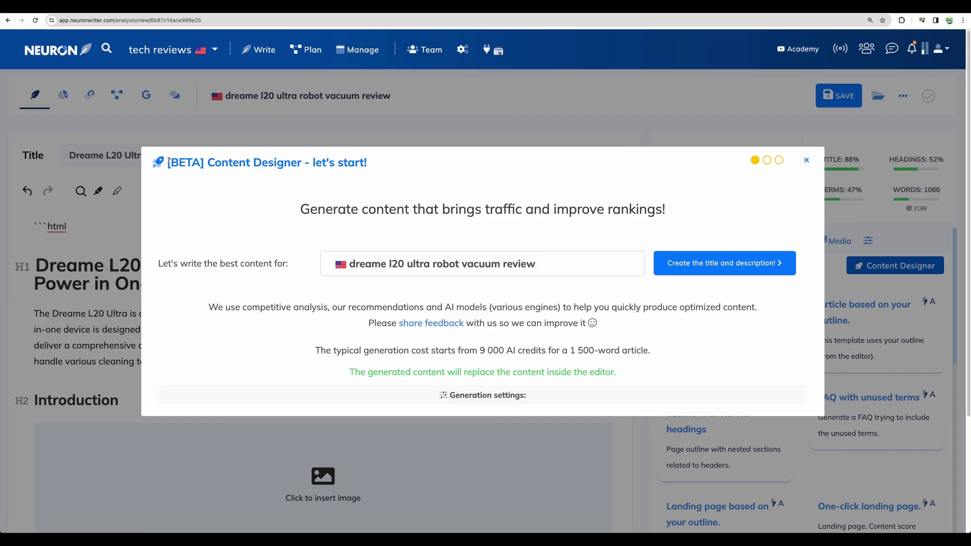
{"action": "left_click_drag", "start_coordinate": [168, 162], "coordinate": [392, 163]}
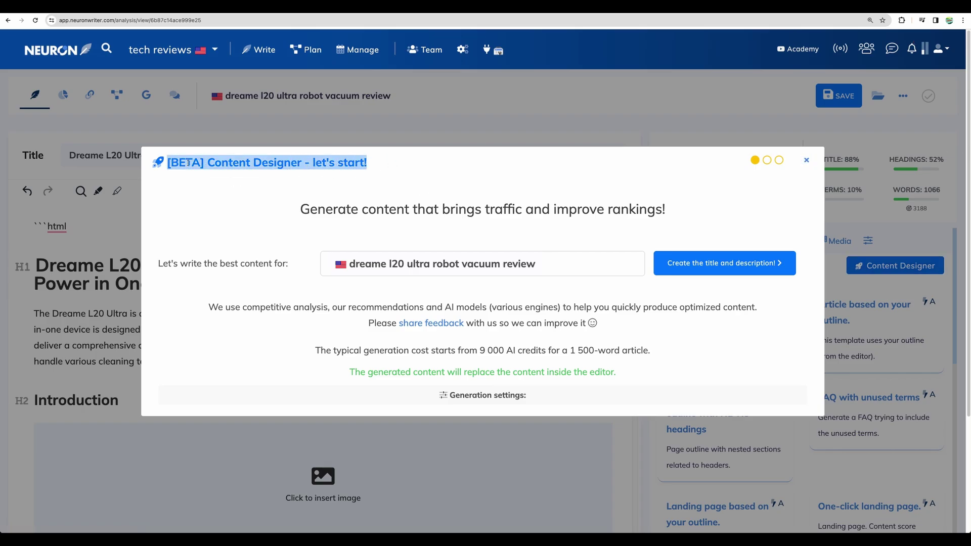
{"action": "left_click", "coordinate": [806, 160]}
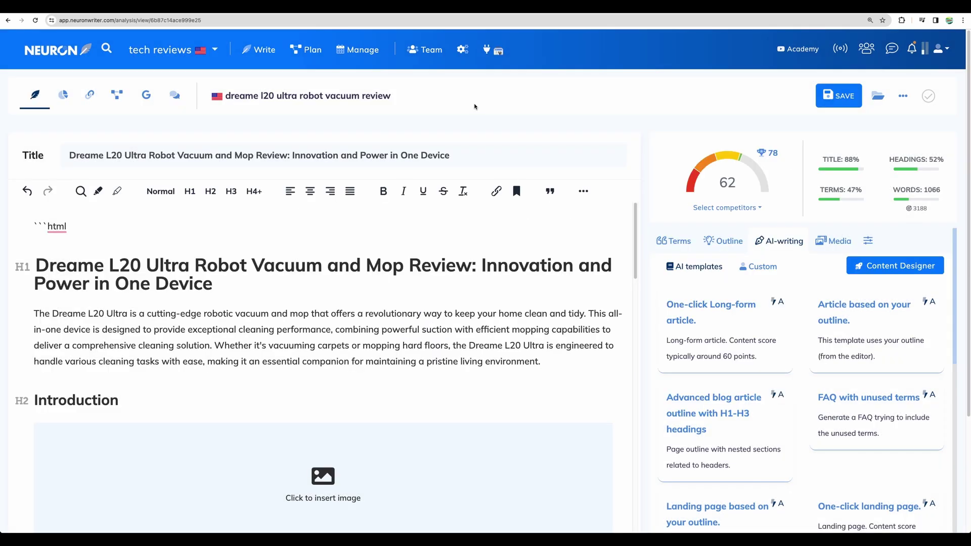
- Create and open an 'improve wordpress site speed' query in tech reviews, showing AI templates
{"action": "left_click", "coordinate": [160, 49]}
{"action": "left_click", "coordinate": [241, 105]}
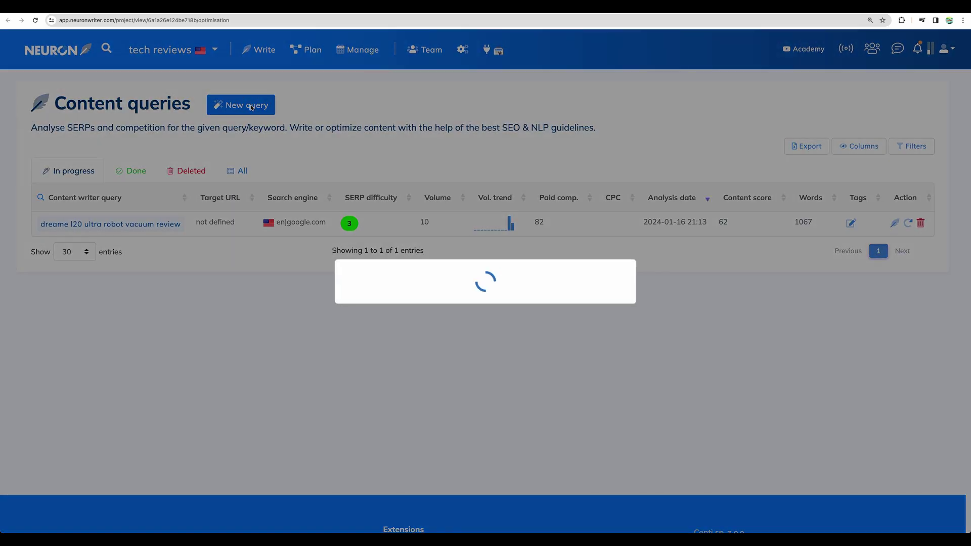
{"action": "left_click_drag", "start_coordinate": [72, 255], "coordinate": [215, 258]}
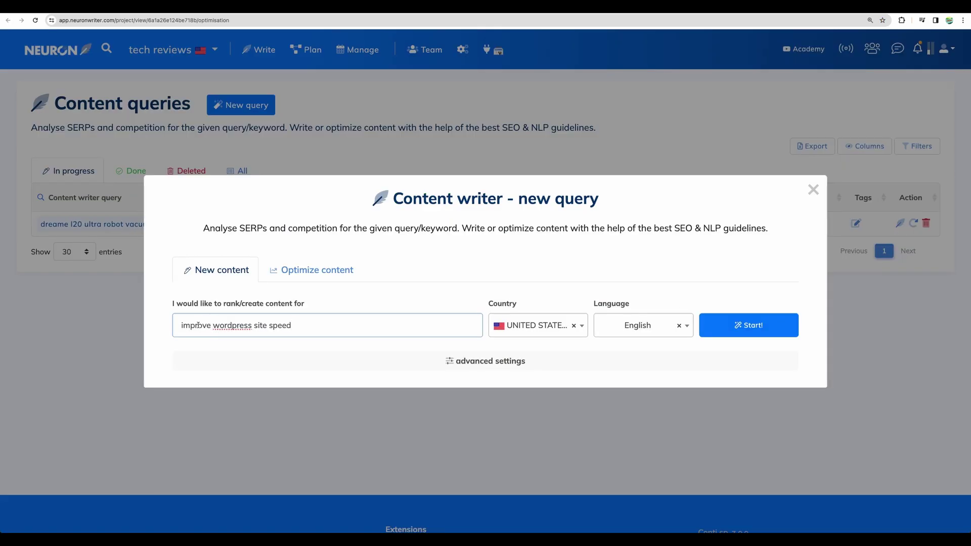
{"action": "left_click", "coordinate": [761, 325]}
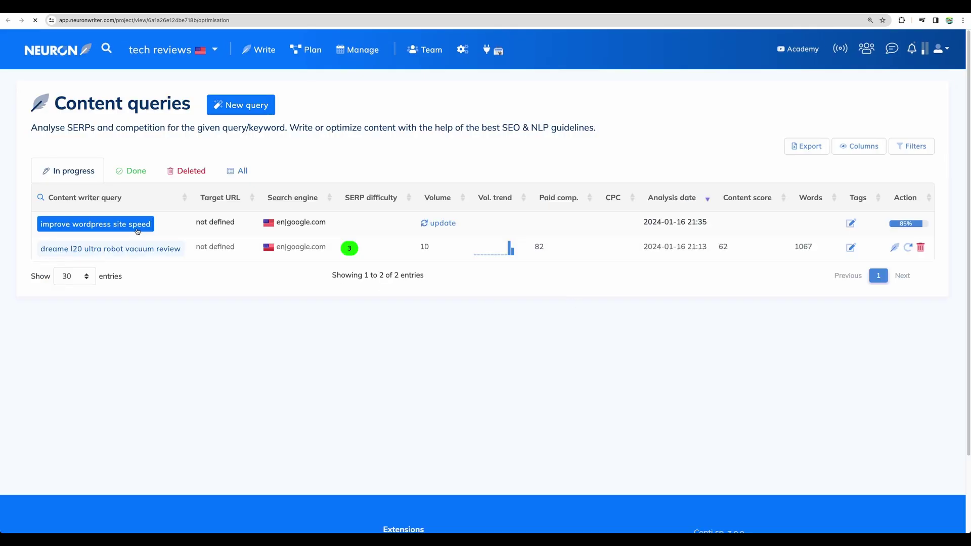
{"action": "left_click", "coordinate": [137, 231]}
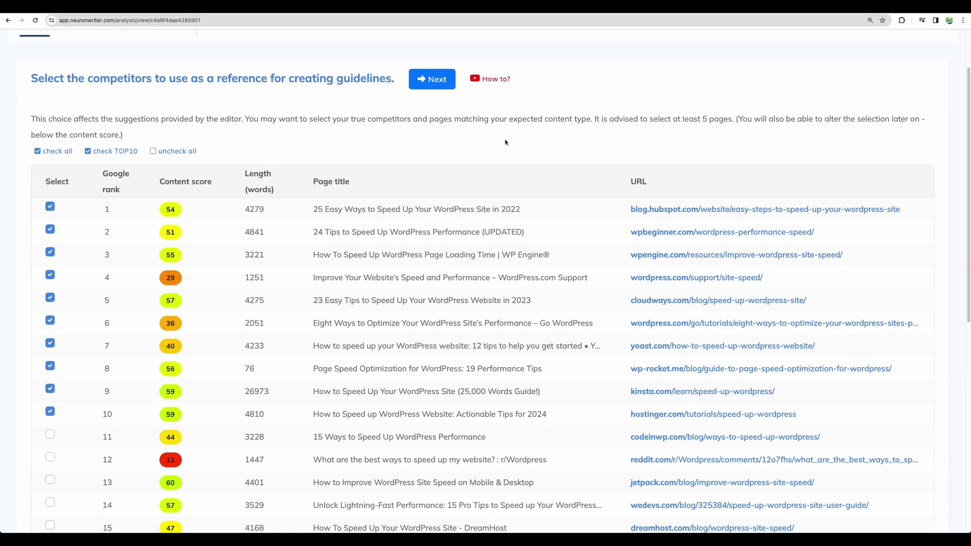
{"action": "scroll", "coordinate": [505, 142], "scroll_direction": "up", "scroll_amount": 2}
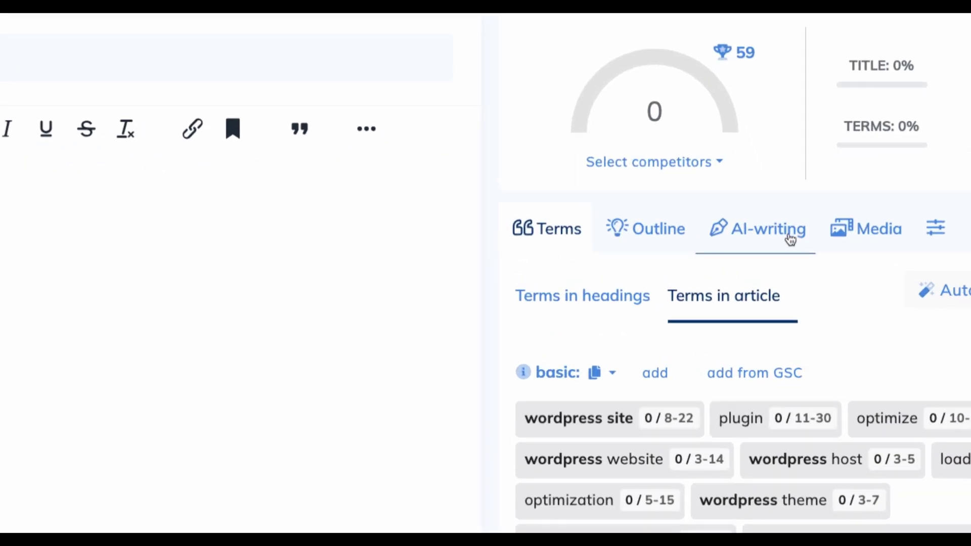
{"action": "left_click", "coordinate": [789, 238]}
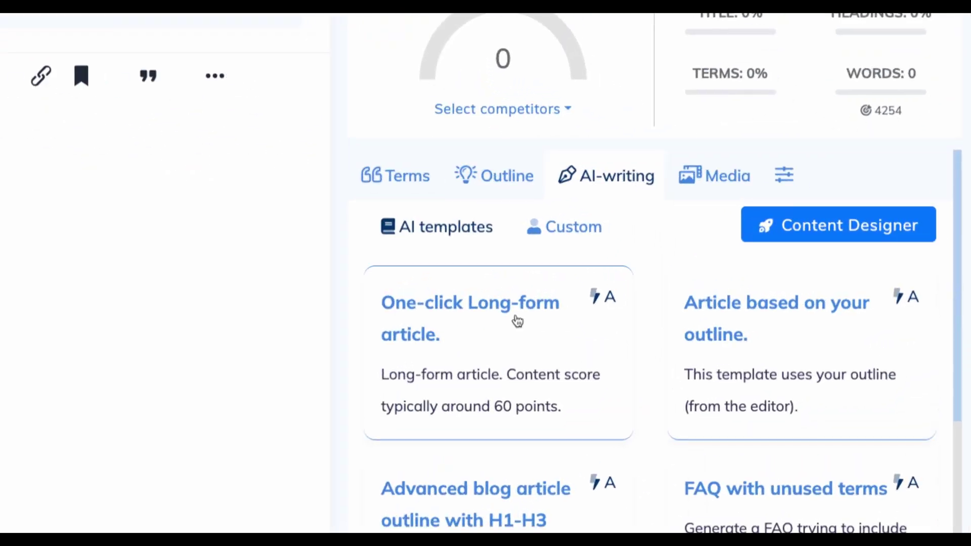
- Start the One-click Long-form article template with the title 'How to improve WordPress Site Speed?'
{"action": "left_click", "coordinate": [462, 319]}
{"action": "scroll", "coordinate": [635, 305], "scroll_direction": "down", "scroll_amount": 1}
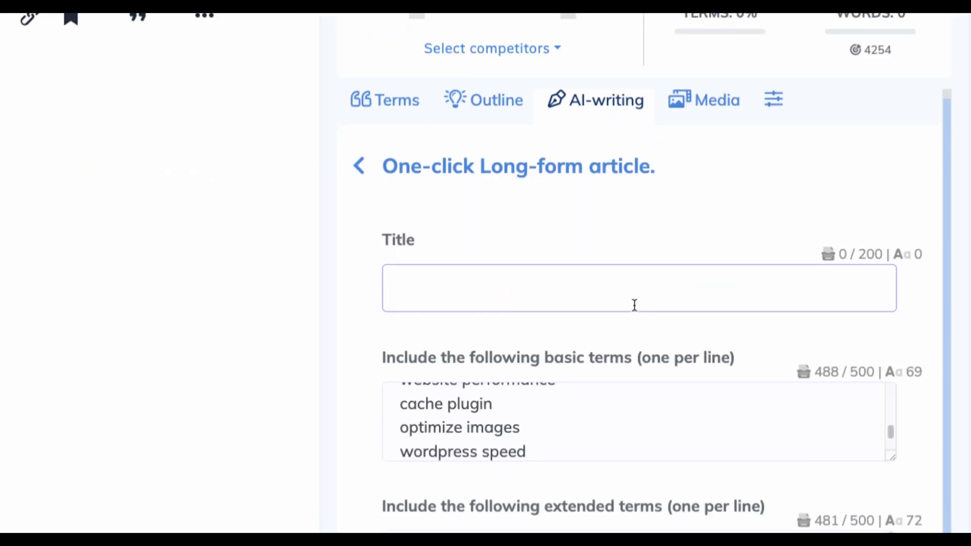
{"action": "scroll", "coordinate": [555, 390], "scroll_direction": "up", "scroll_amount": 5}
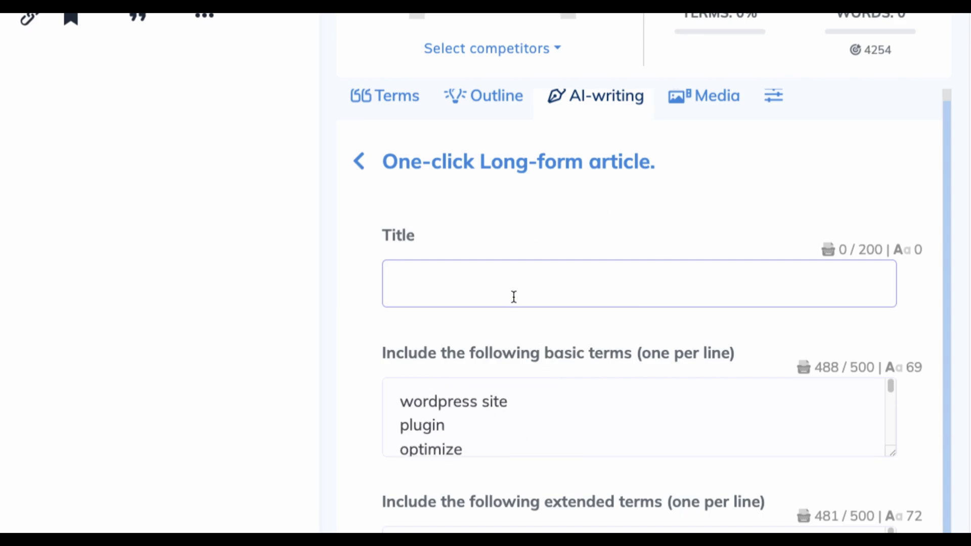
{"action": "scroll", "coordinate": [651, 238], "scroll_direction": "up", "scroll_amount": 1}
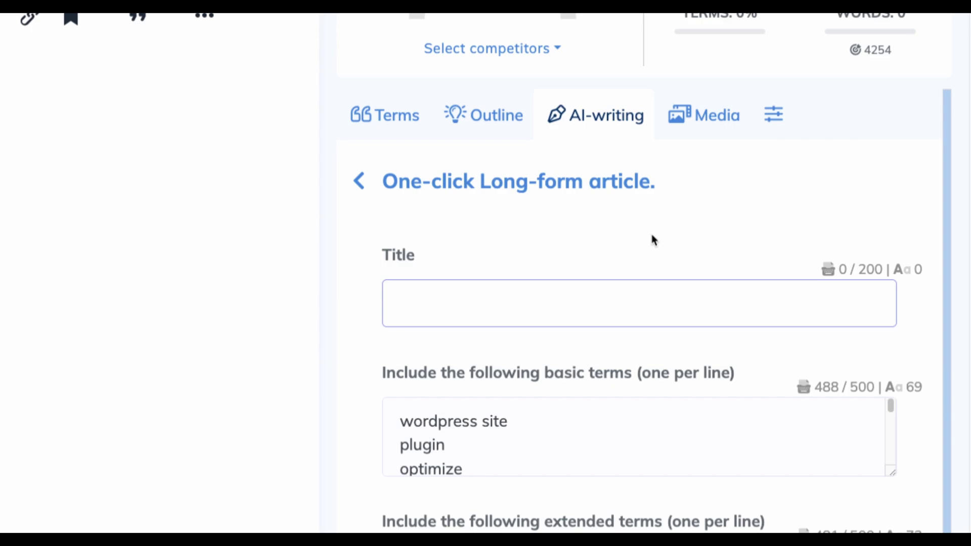
{"action": "scroll", "coordinate": [651, 235], "scroll_direction": "up", "scroll_amount": 1}
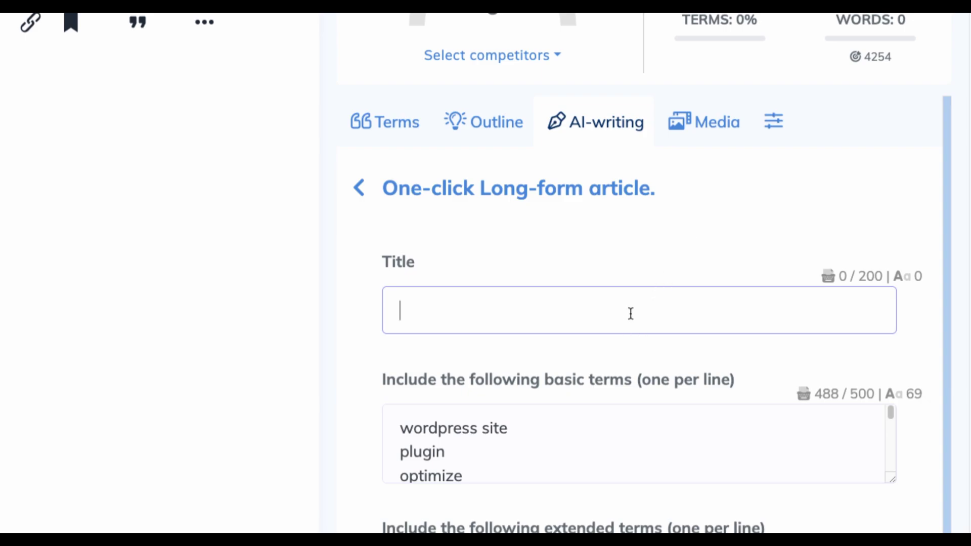
{"action": "type", "text": "How to improve WordPress Site Speed?"}
{"action": "double_click", "coordinate": [559, 312]}
{"action": "triple_click", "coordinate": [556, 312]}
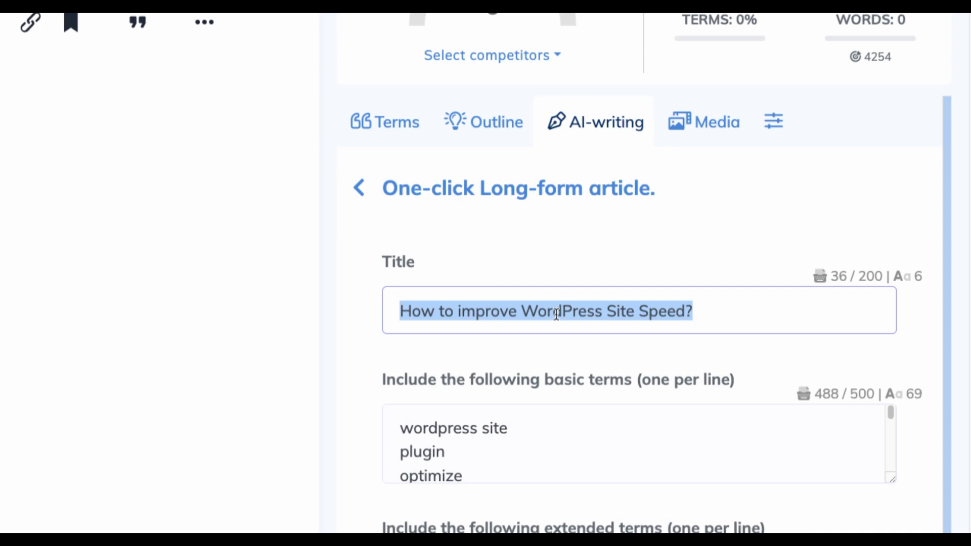
{"action": "double_click", "coordinate": [553, 312]}
- Review the prefilled term lists and set the tone of voice to informal
{"action": "scroll", "coordinate": [732, 346], "scroll_direction": "down", "scroll_amount": 3}
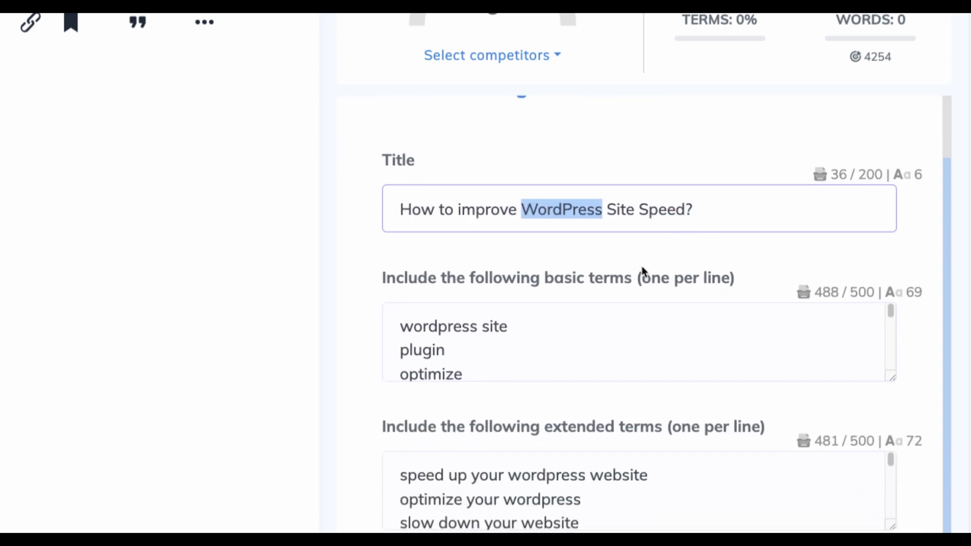
{"action": "scroll", "coordinate": [535, 313], "scroll_direction": "down", "scroll_amount": 5}
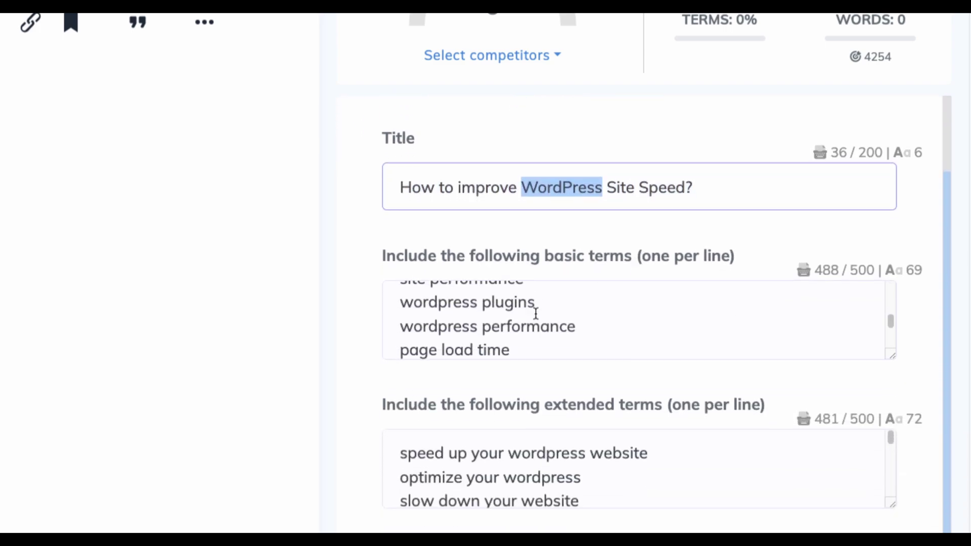
{"action": "scroll", "coordinate": [536, 313], "scroll_direction": "up", "scroll_amount": 5}
{"action": "scroll", "coordinate": [536, 314], "scroll_direction": "up", "scroll_amount": 2}
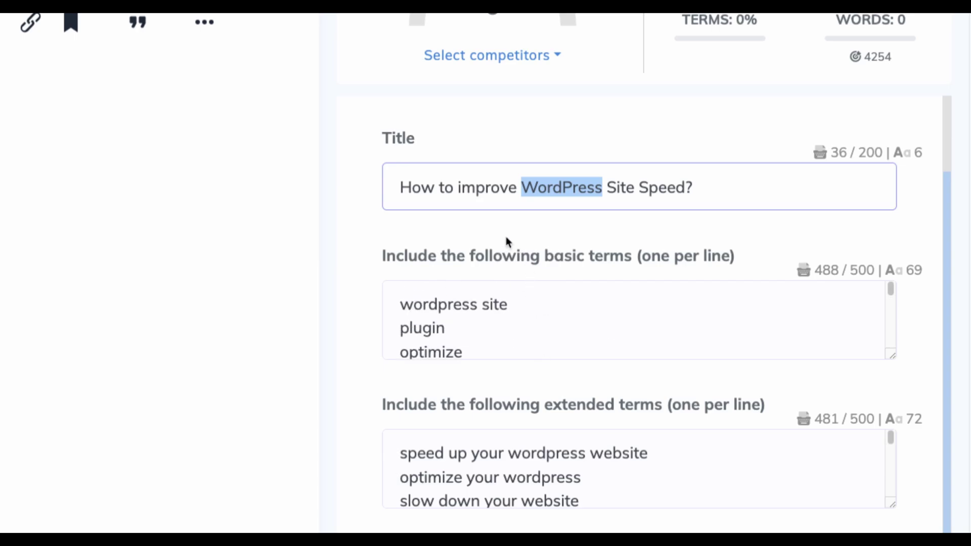
{"action": "scroll", "coordinate": [514, 258], "scroll_direction": "down", "scroll_amount": 4}
{"action": "scroll", "coordinate": [514, 268], "scroll_direction": "down", "scroll_amount": 8}
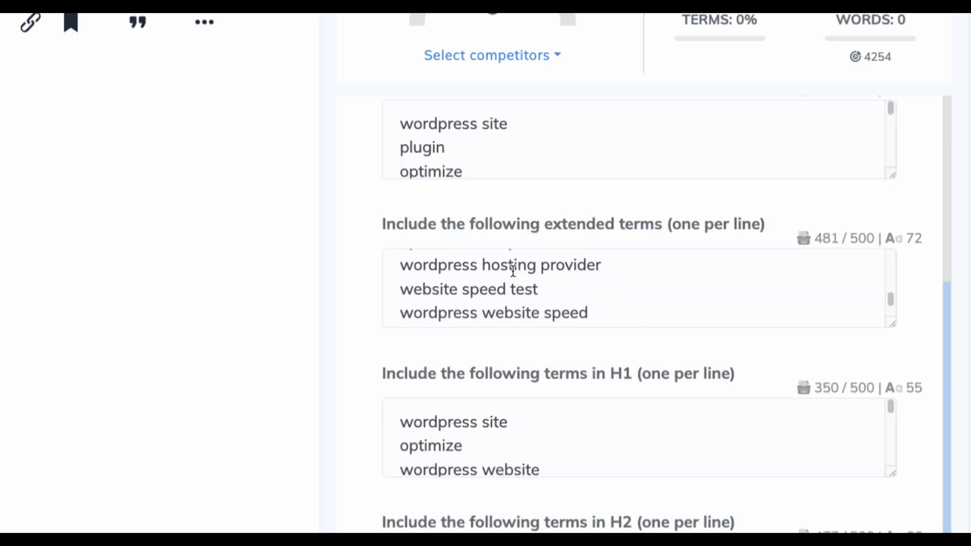
{"action": "scroll", "coordinate": [615, 268], "scroll_direction": "down", "scroll_amount": 2}
{"action": "scroll", "coordinate": [507, 318], "scroll_direction": "down", "scroll_amount": 3}
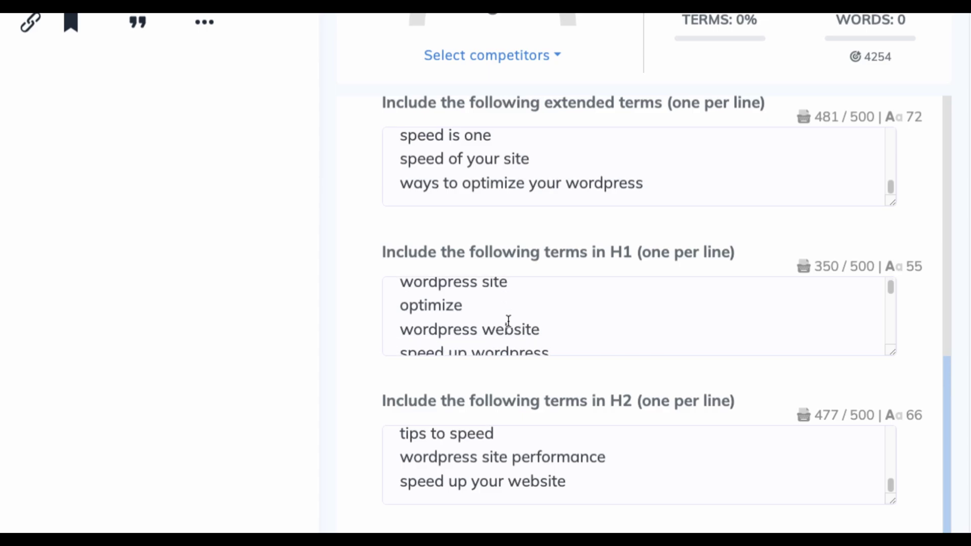
{"action": "scroll", "coordinate": [598, 403], "scroll_direction": "down", "scroll_amount": 3}
{"action": "left_click", "coordinate": [511, 412]}
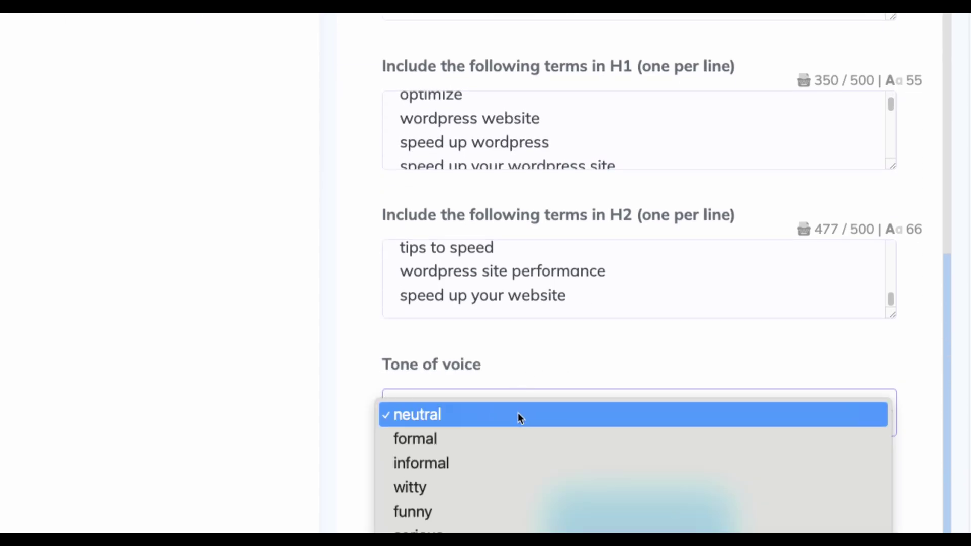
{"action": "left_click", "coordinate": [475, 457]}
{"action": "scroll", "coordinate": [457, 320], "scroll_direction": "down", "scroll_amount": 1}
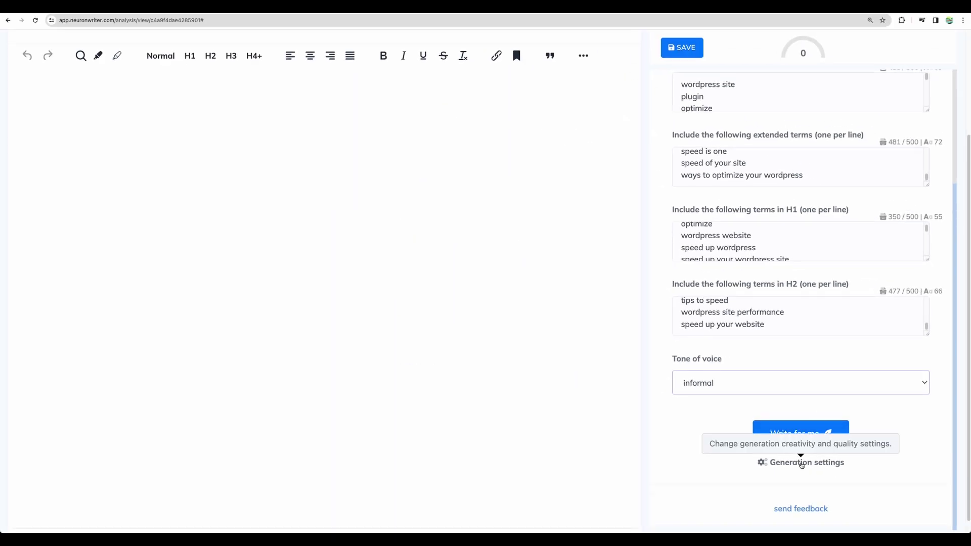
- Generate the long-form article with ChatGPT (gpt-3.5-turbo) at high creativity, not GPT-4
{"action": "left_click", "coordinate": [810, 467]}
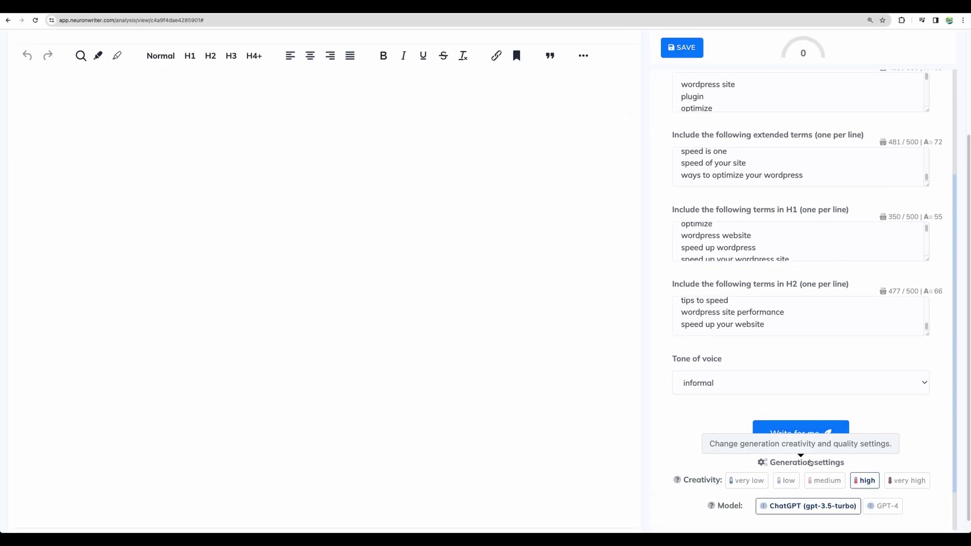
{"action": "scroll", "coordinate": [819, 461], "scroll_direction": "down", "scroll_amount": 1}
{"action": "left_click", "coordinate": [844, 456]}
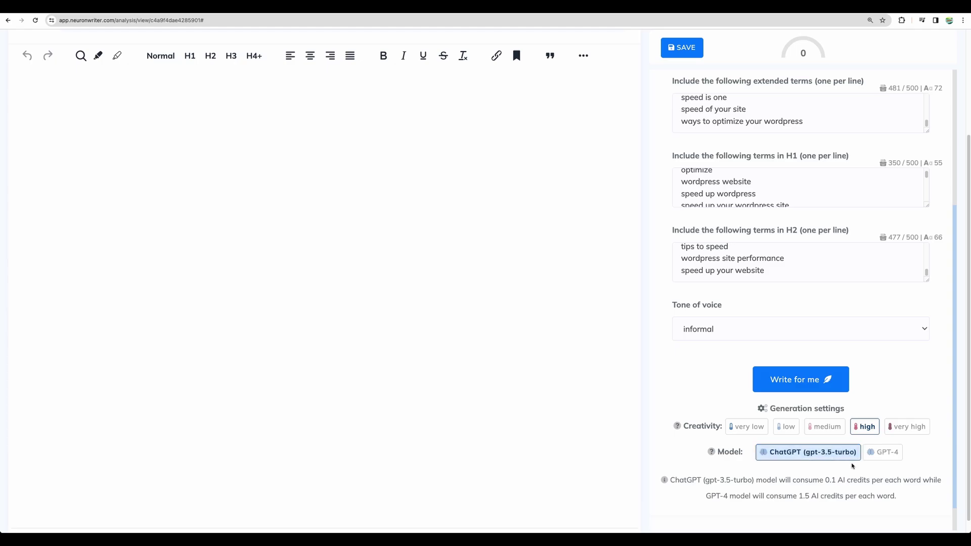
{"action": "left_click", "coordinate": [884, 452]}
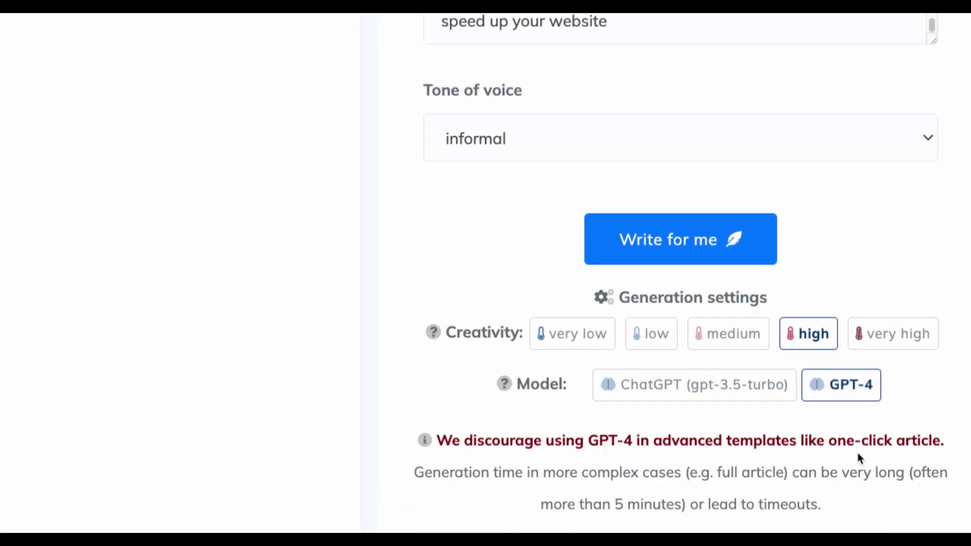
{"action": "left_click", "coordinate": [774, 450]}
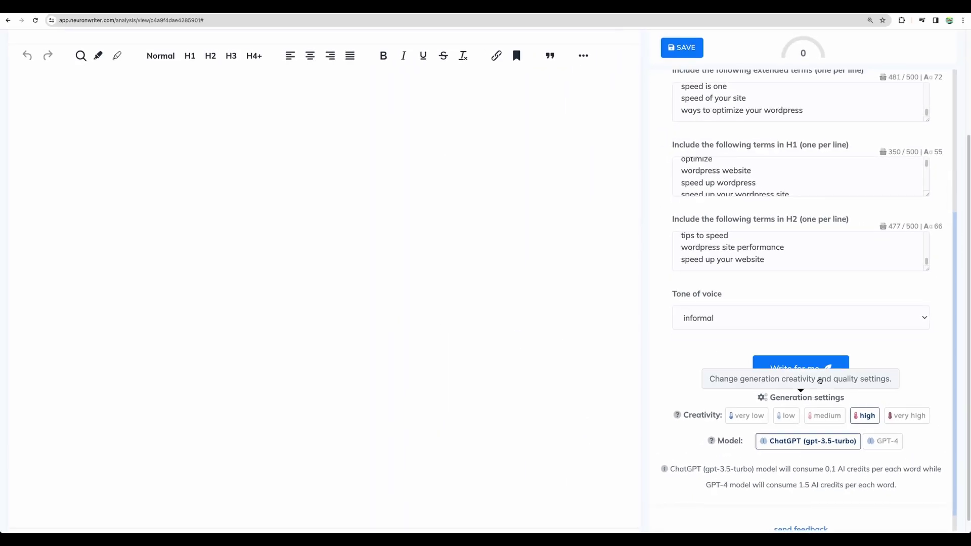
{"action": "left_click", "coordinate": [819, 372]}
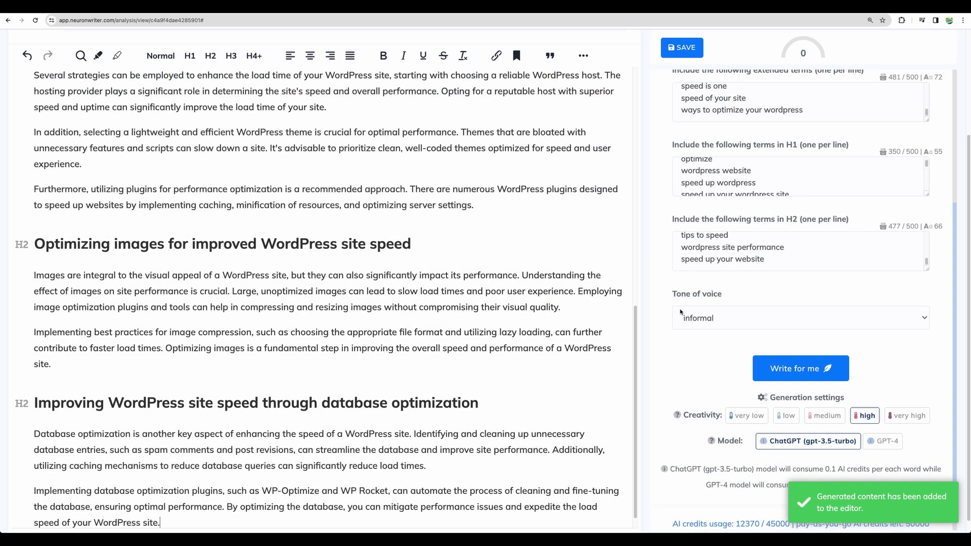
{"action": "scroll", "coordinate": [258, 300], "scroll_direction": "up", "scroll_amount": 10}
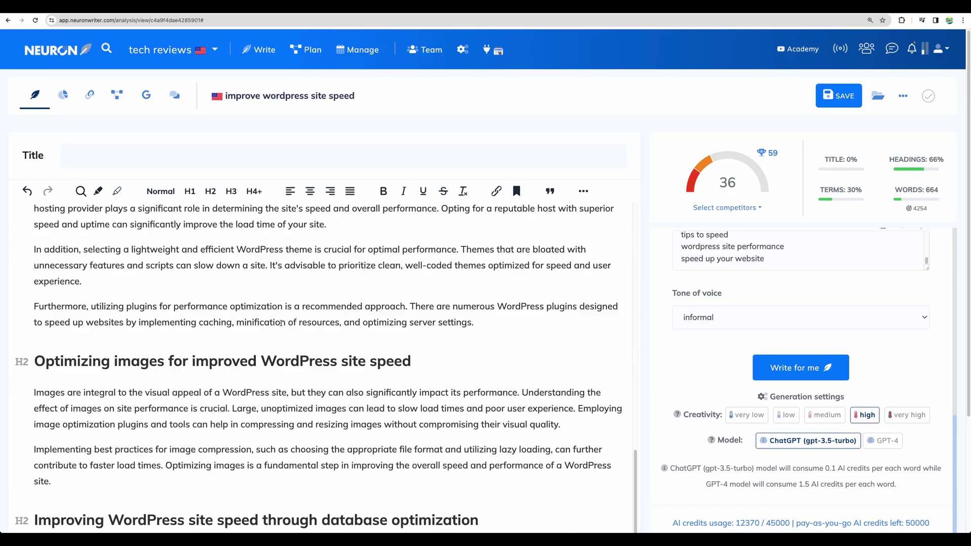
{"action": "scroll", "coordinate": [281, 322], "scroll_direction": "up", "scroll_amount": 10}
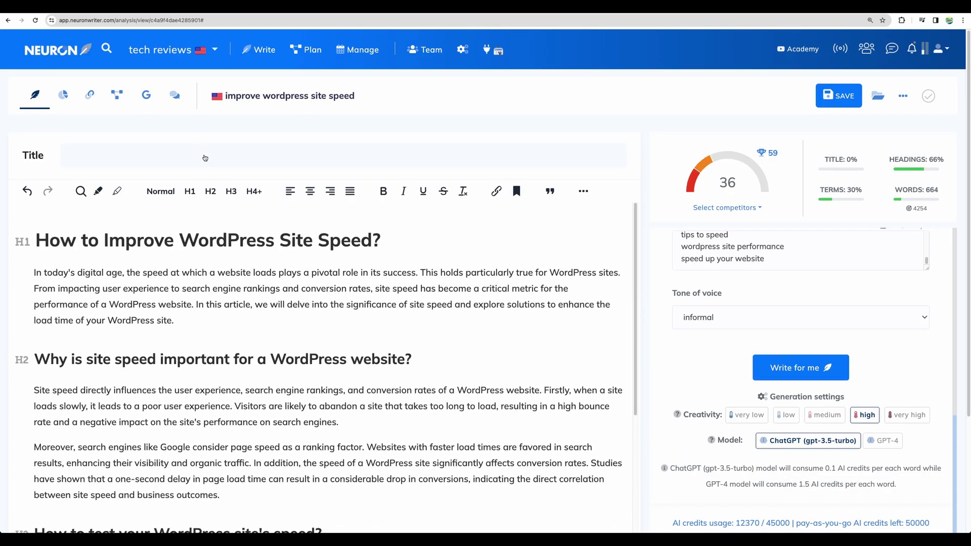
- AI-generate the meta title and description, replacing 20 with 'Best' and 'the best'
{"action": "left_click", "coordinate": [204, 158]}
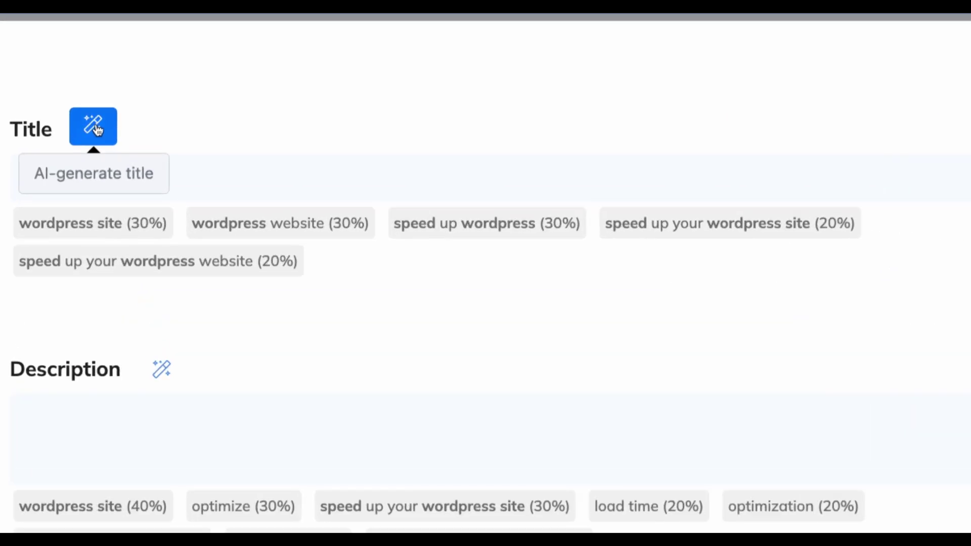
{"action": "left_click", "coordinate": [94, 127]}
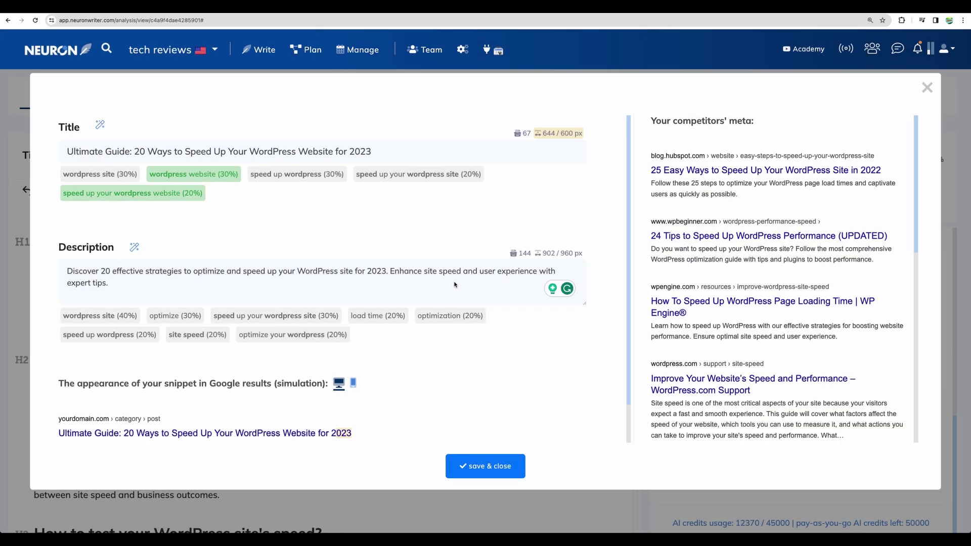
{"action": "double_click", "coordinate": [139, 151]}
{"action": "type", "text": "Best"}
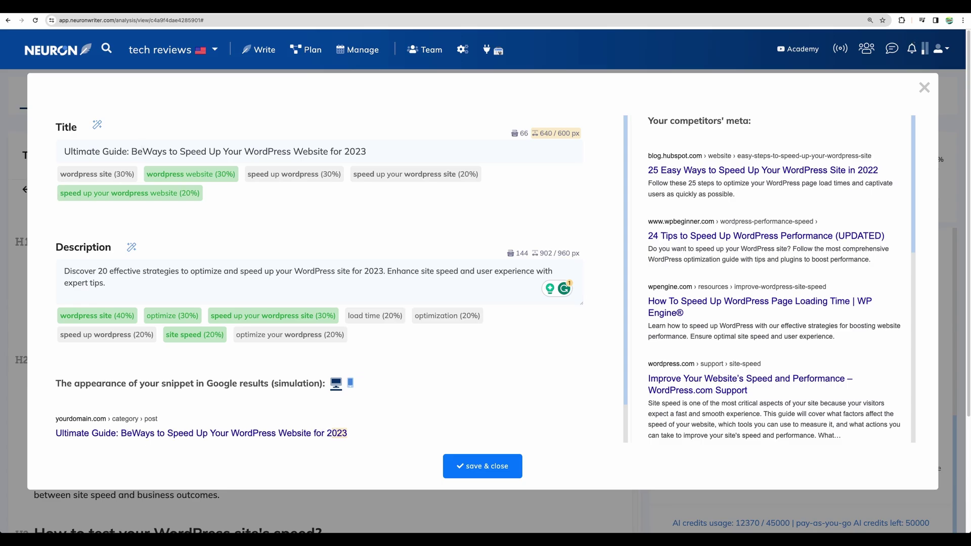
{"action": "double_click", "coordinate": [103, 271]}
{"action": "type", "text": "best"}
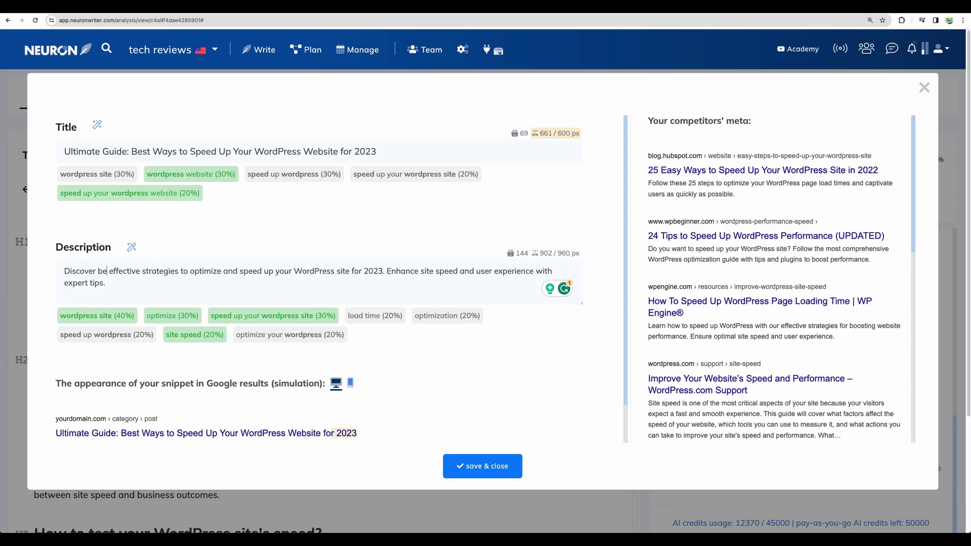
{"action": "left_click", "coordinate": [98, 272]}
{"action": "type", "text": "the best"}
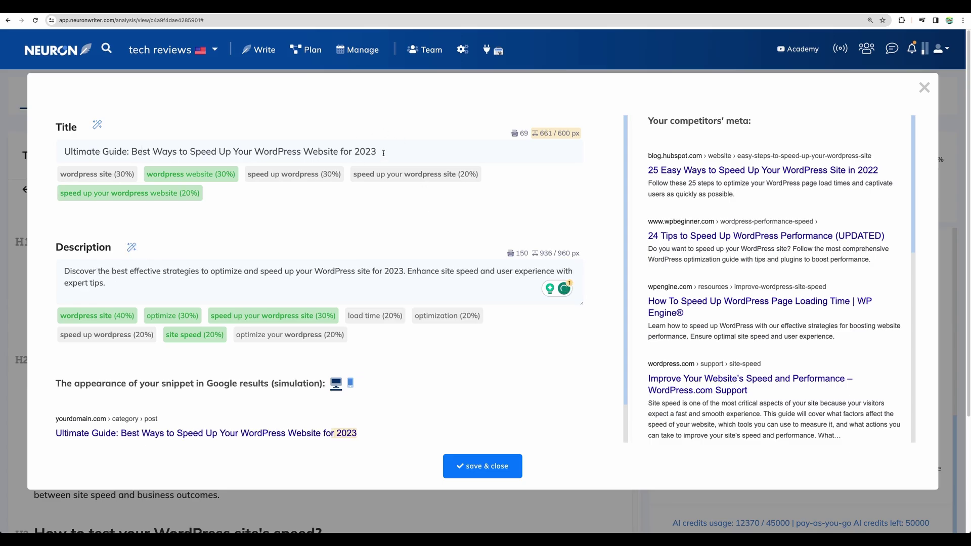
- Change 2023 to 2024 in both meta title and description, then save
{"action": "left_click", "coordinate": [383, 152]}
{"action": "key", "text": "BackSpace"}
{"action": "key", "text": "BackSpace"}
{"action": "type", "text": "24"}
{"action": "left_click", "coordinate": [403, 273]}
{"action": "key", "text": "BackSpace"}
{"action": "type", "text": "4"}
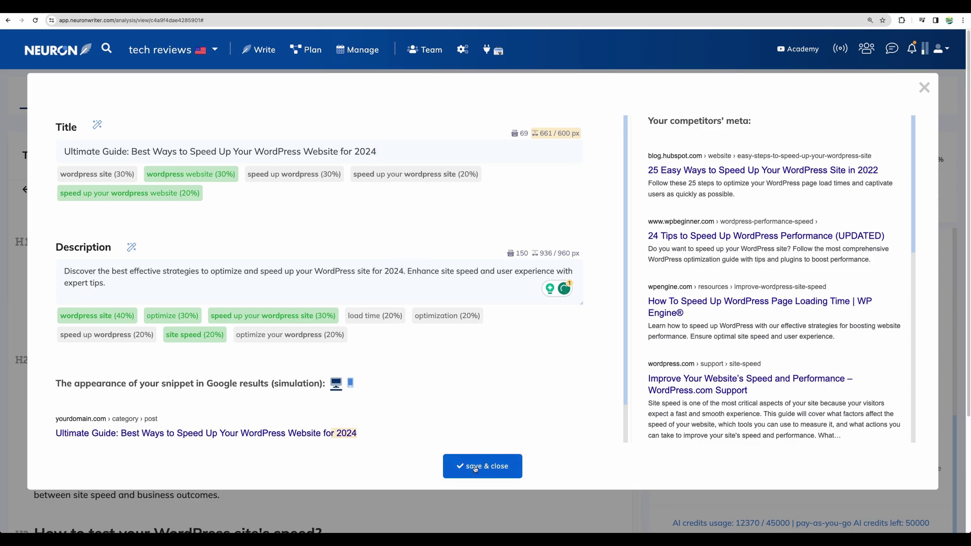
{"action": "left_click", "coordinate": [475, 466]}
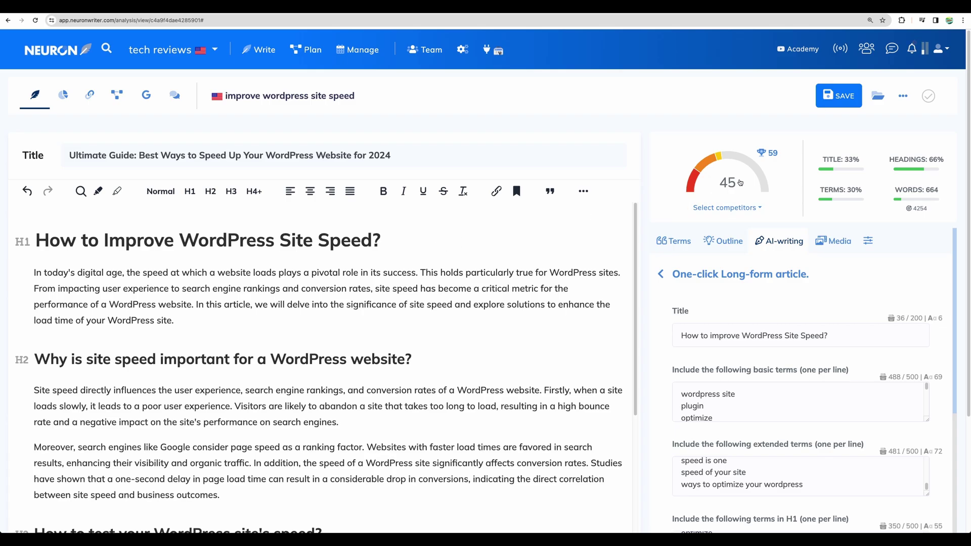
- Run Autoinsert from the Terms list to get AI rewrites for unused terms
{"action": "mouse_move", "coordinate": [765, 154]}
{"action": "left_click", "coordinate": [678, 250]}
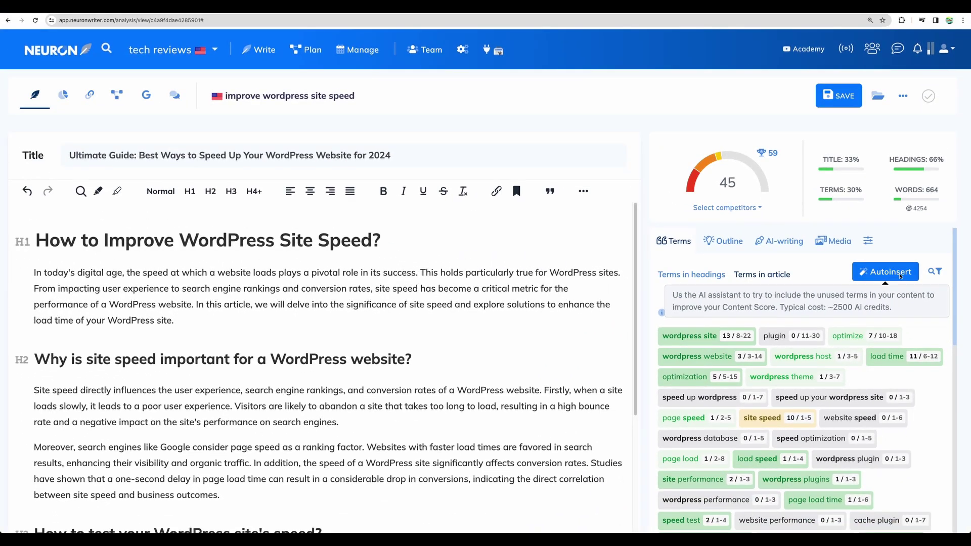
{"action": "left_click", "coordinate": [900, 275]}
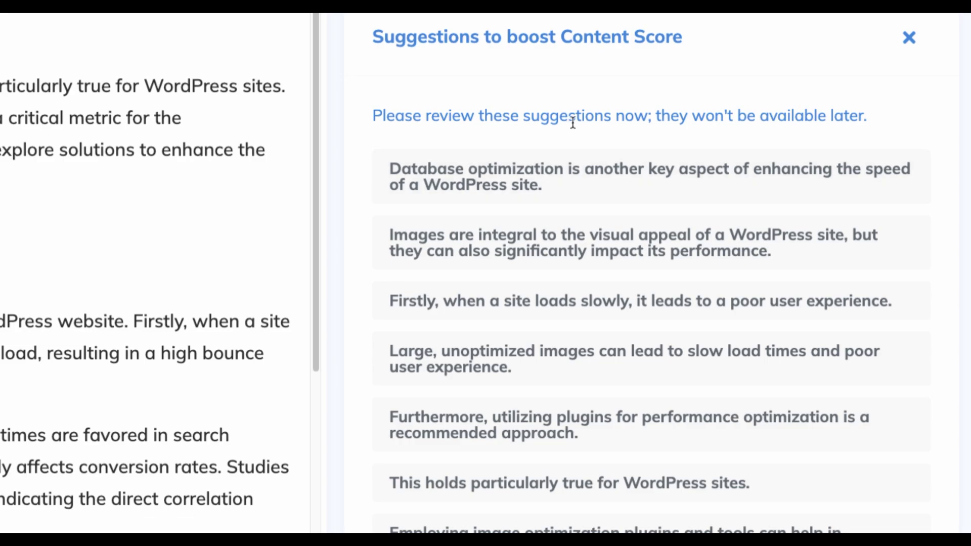
{"action": "scroll", "coordinate": [654, 234], "scroll_direction": "down", "scroll_amount": 8}
- Add an empty paragraph and accept the database optimization and images sentence rewrites
{"action": "scroll", "coordinate": [644, 207], "scroll_direction": "up", "scroll_amount": 8}
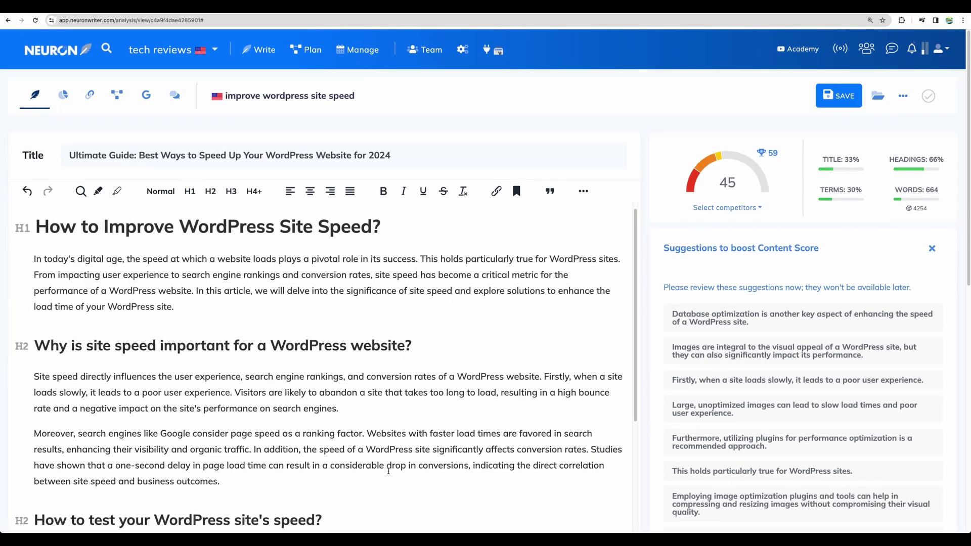
{"action": "key", "text": "Return"}
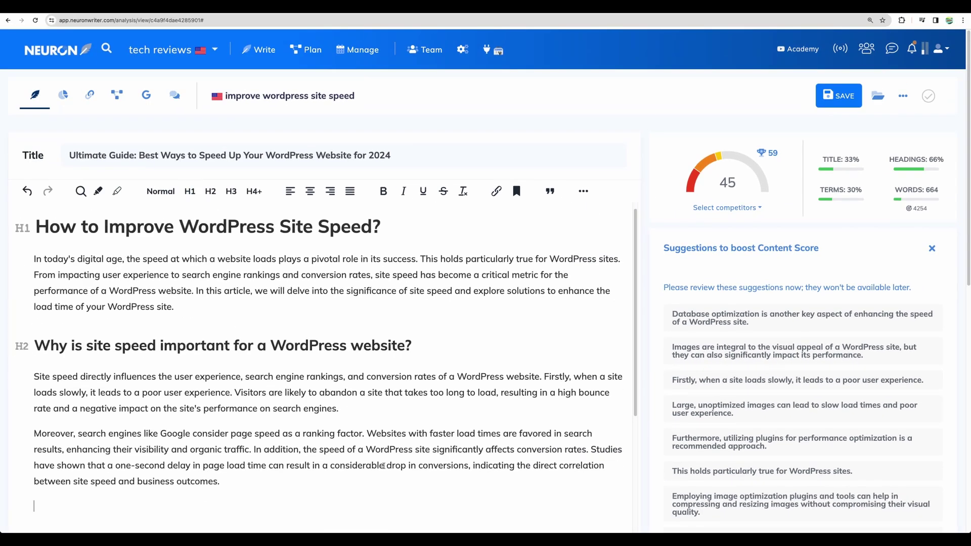
{"action": "left_click", "coordinate": [702, 318]}
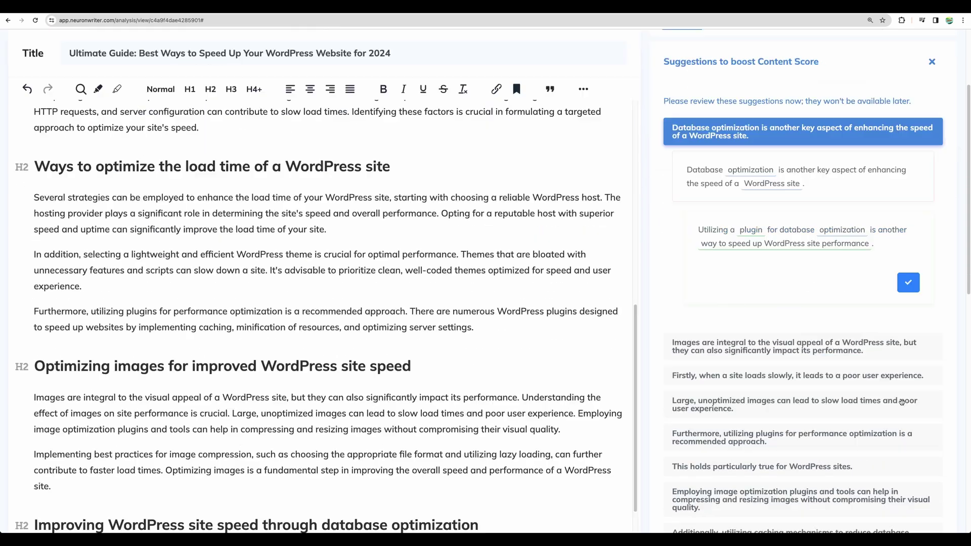
{"action": "left_click", "coordinate": [901, 400]}
{"action": "left_click", "coordinate": [774, 236]}
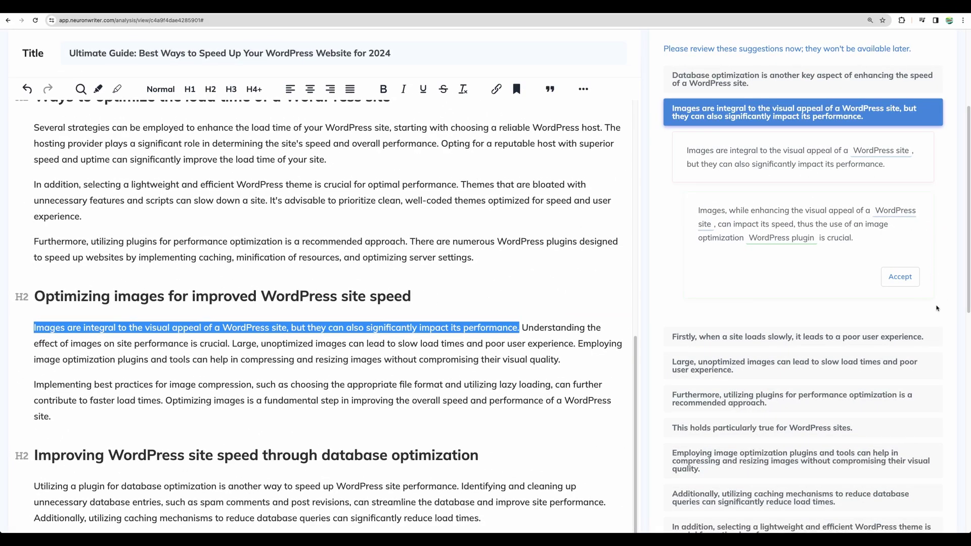
{"action": "scroll", "coordinate": [695, 78], "scroll_direction": "up", "scroll_amount": 2}
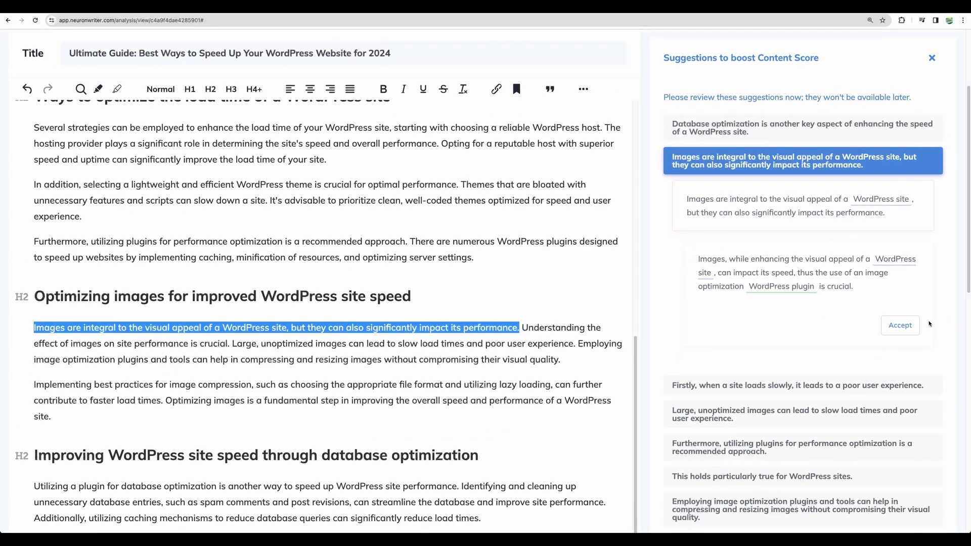
{"action": "left_click", "coordinate": [854, 344]}
- Review the slow loading and large images suggestions, then accept the plugins rewrite
{"action": "scroll", "coordinate": [794, 320], "scroll_direction": "up", "scroll_amount": 2}
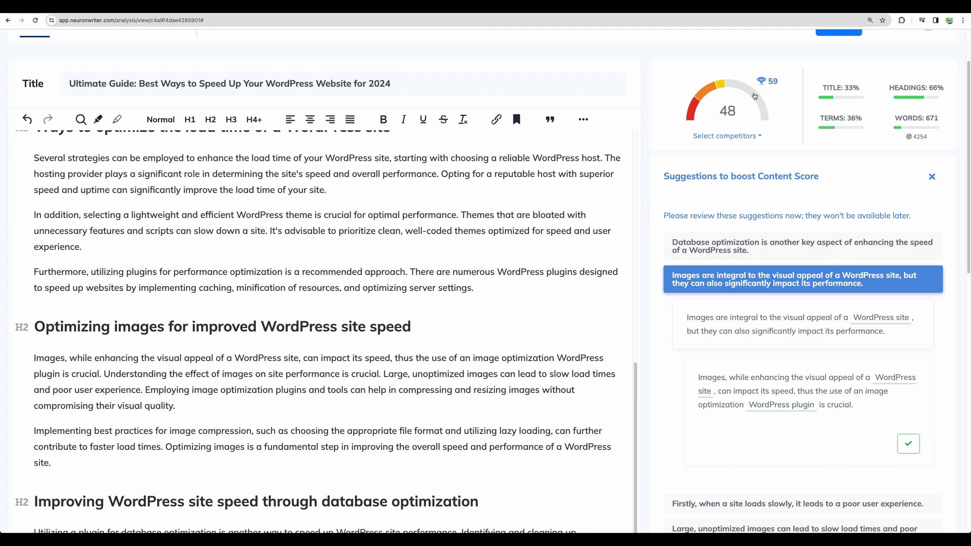
{"action": "scroll", "coordinate": [811, 202], "scroll_direction": "down", "scroll_amount": 5}
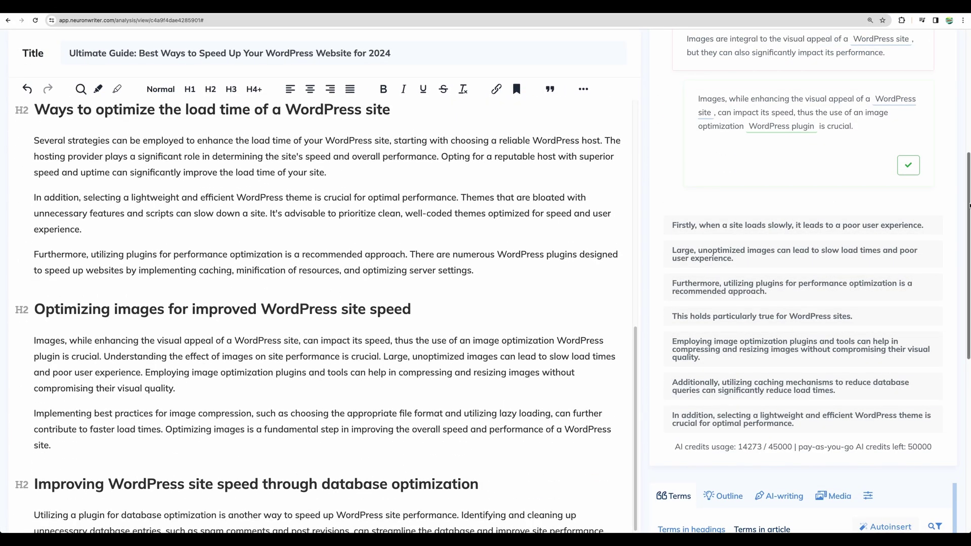
{"action": "left_click", "coordinate": [865, 225]}
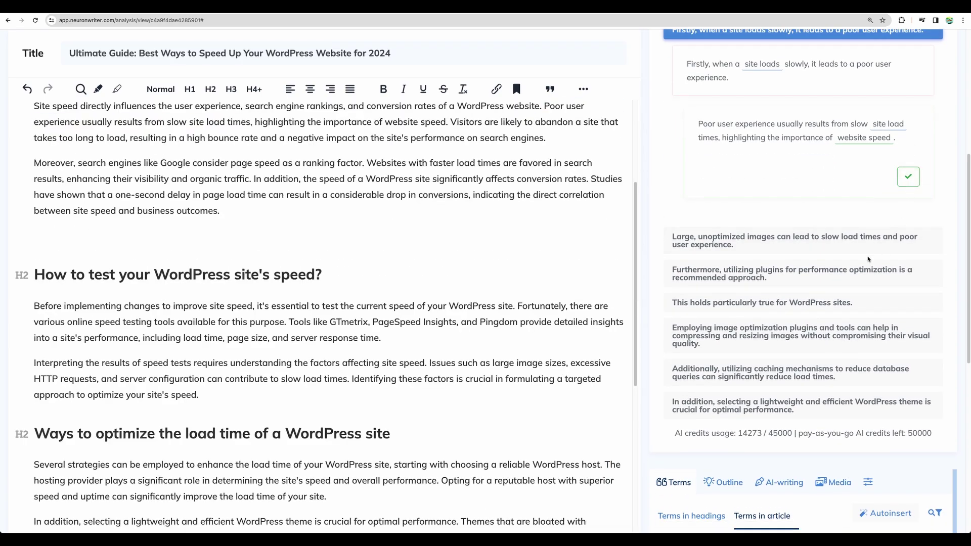
{"action": "left_click", "coordinate": [865, 241]}
{"action": "left_click", "coordinate": [889, 226]}
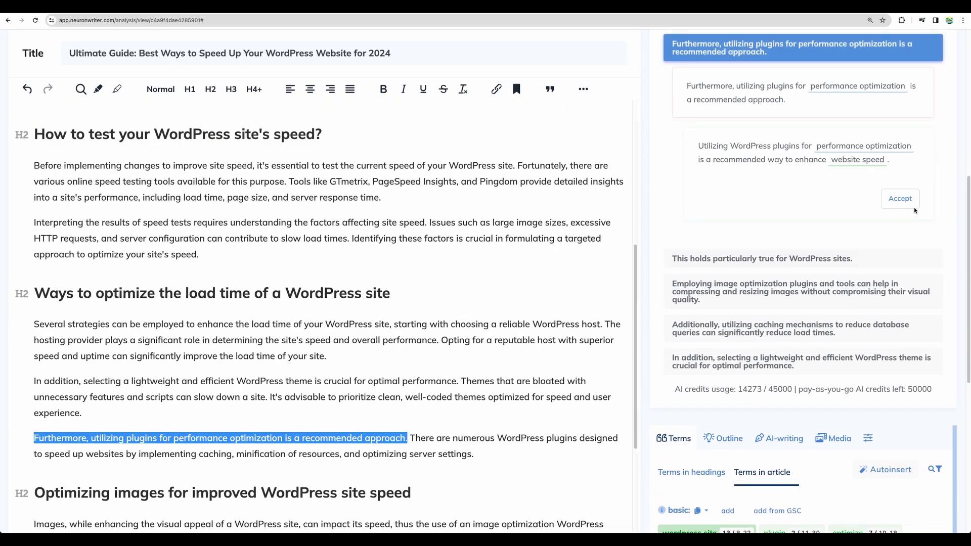
{"action": "left_click", "coordinate": [912, 204]}
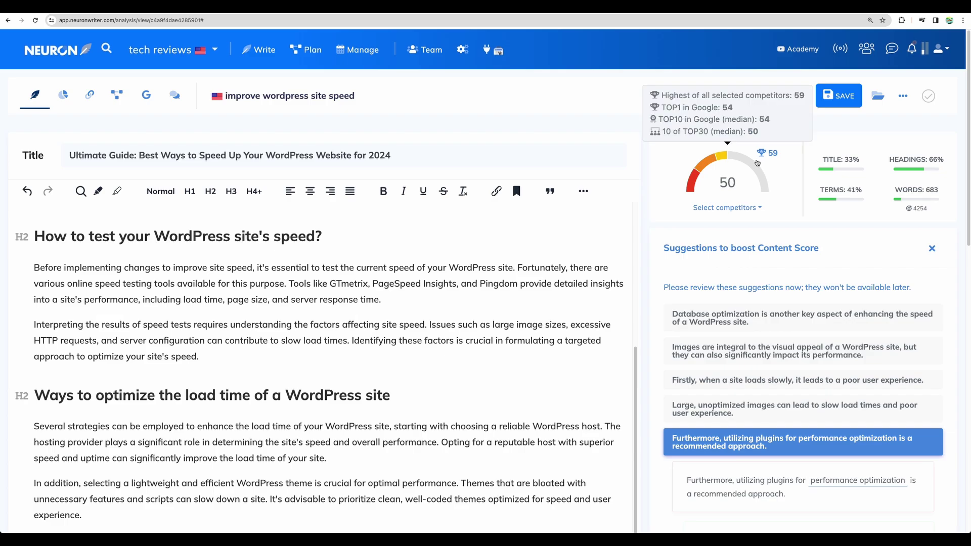
{"action": "scroll", "coordinate": [884, 167], "scroll_direction": "down", "scroll_amount": 5}
{"action": "scroll", "coordinate": [884, 167], "scroll_direction": "up", "scroll_amount": 4}
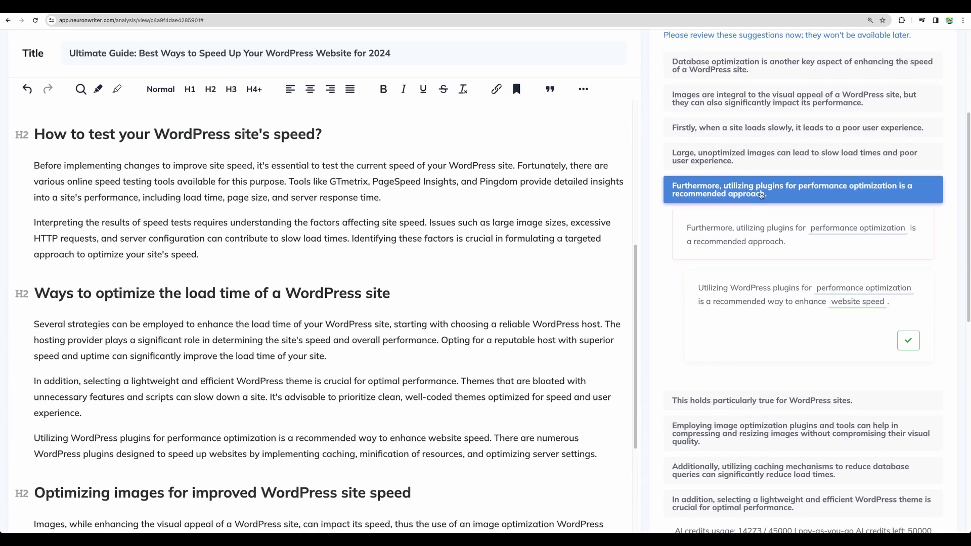
{"action": "scroll", "coordinate": [768, 233], "scroll_direction": "down", "scroll_amount": 4}
- Accept the image optimization plugins, caching mechanisms and lightweight theme rewrites
{"action": "left_click", "coordinate": [776, 274]}
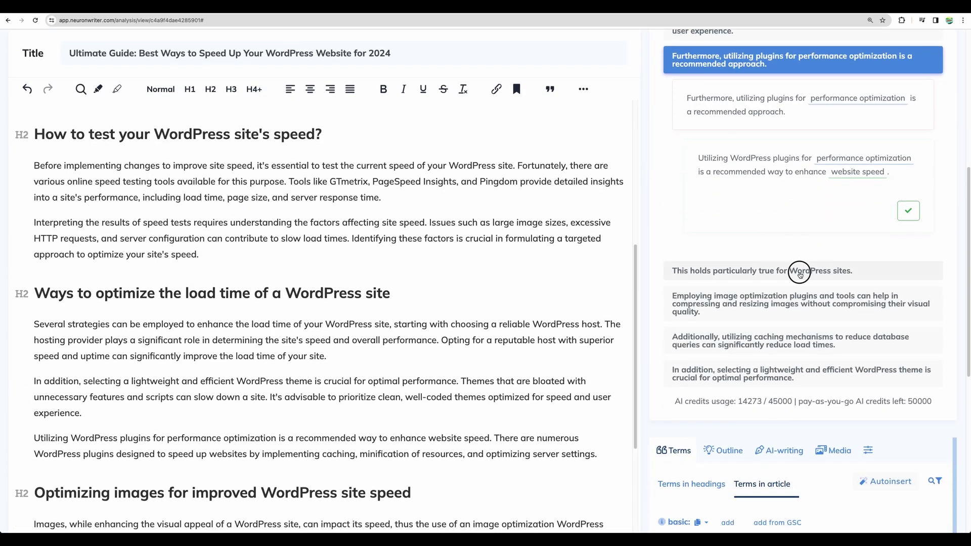
{"action": "left_click", "coordinate": [778, 288]}
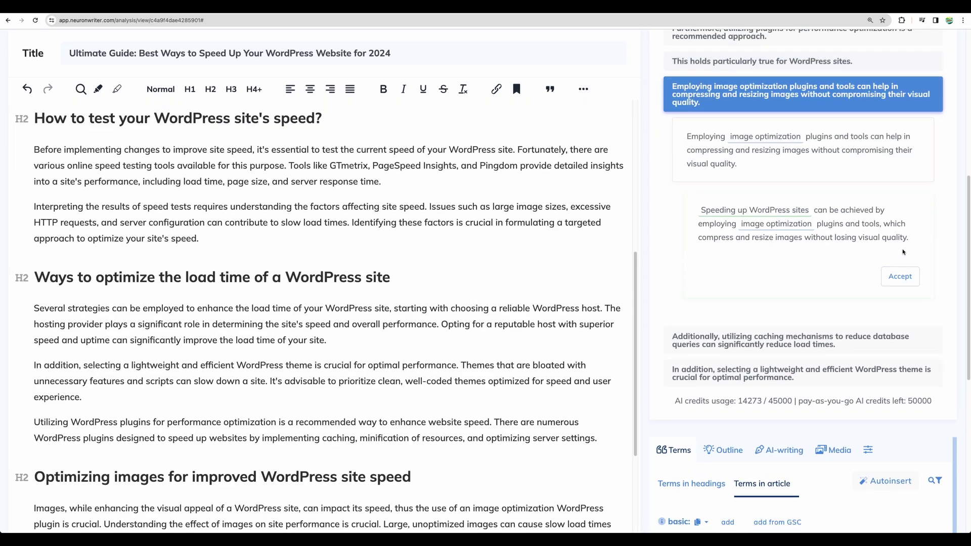
{"action": "left_click", "coordinate": [902, 276]}
{"action": "left_click", "coordinate": [798, 317]}
{"action": "left_click", "coordinate": [900, 239]}
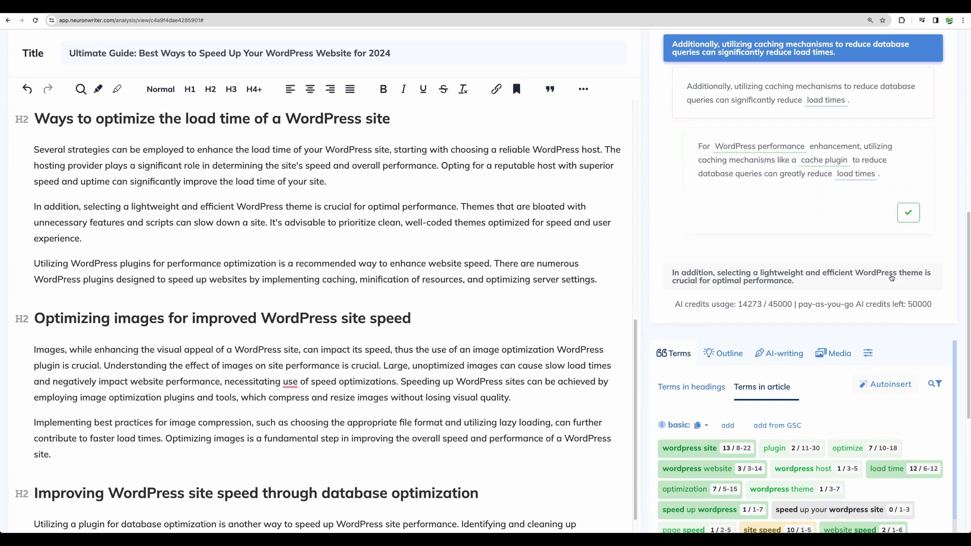
{"action": "left_click", "coordinate": [799, 268]}
{"action": "left_click", "coordinate": [908, 245]}
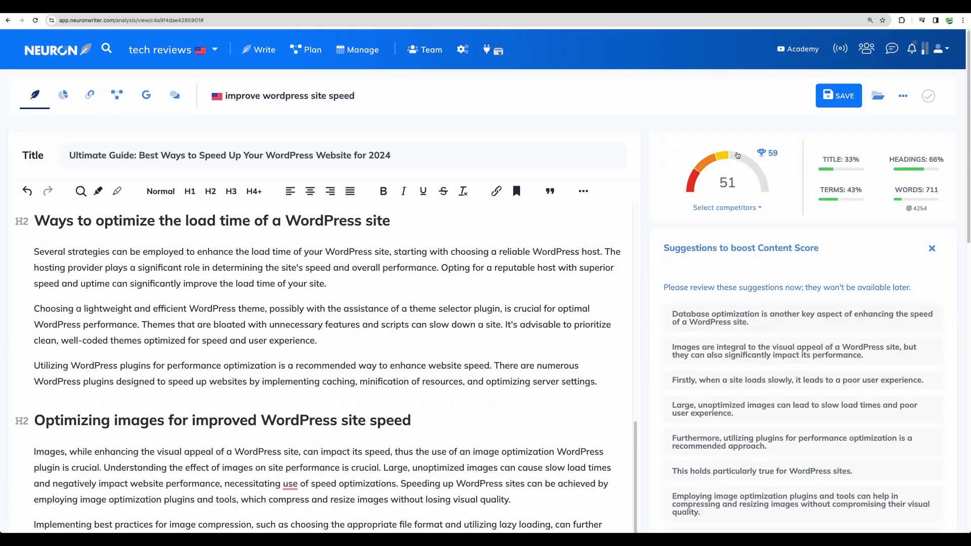
{"action": "mouse_move", "coordinate": [756, 160]}
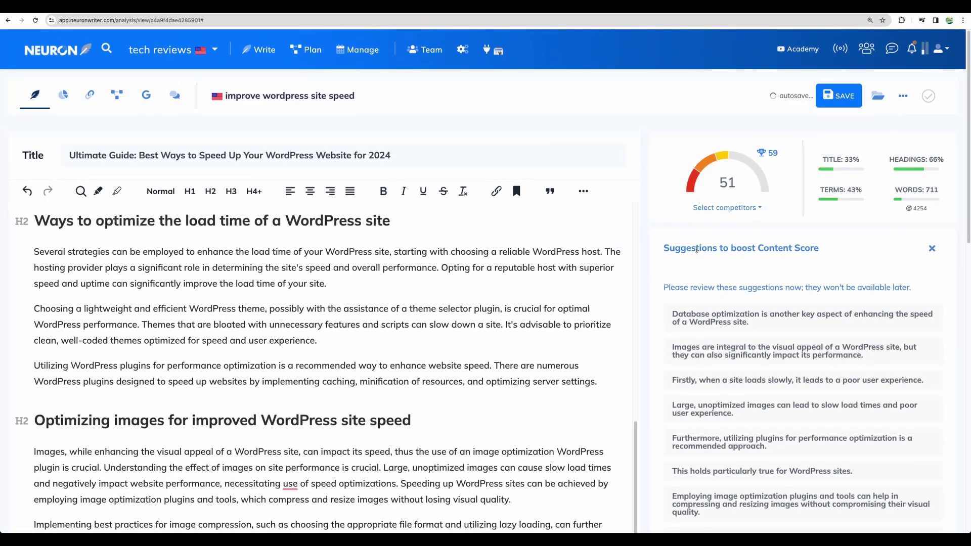
- Select all article text, delete the meta title and description, and close Suggestions
{"action": "scroll", "coordinate": [260, 176], "scroll_direction": "up", "scroll_amount": 8}
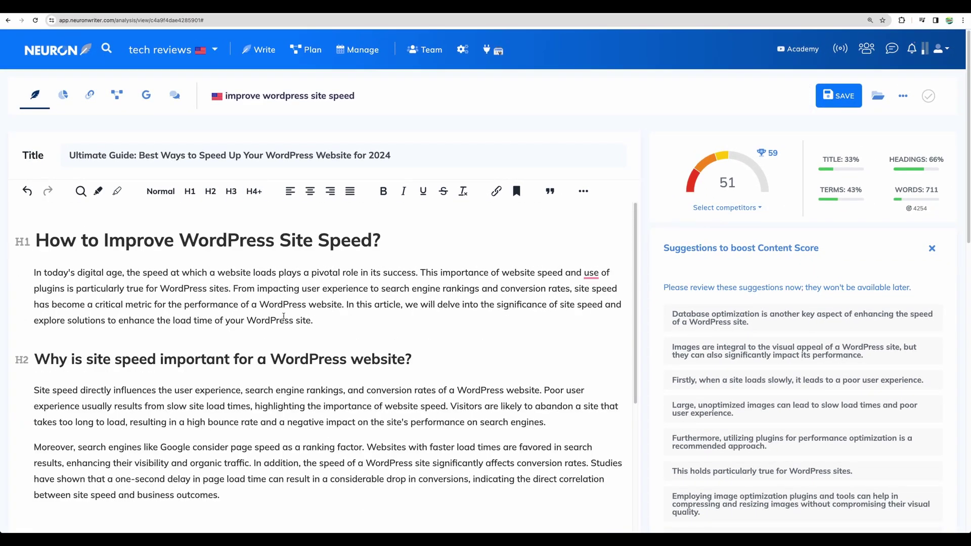
{"action": "key", "text": "ctrl+a"}
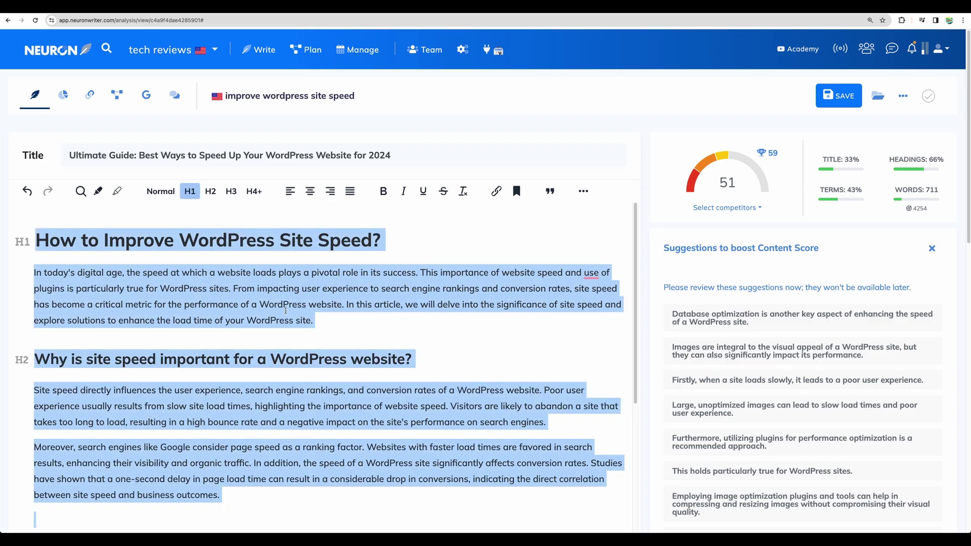
{"action": "left_click", "coordinate": [235, 151]}
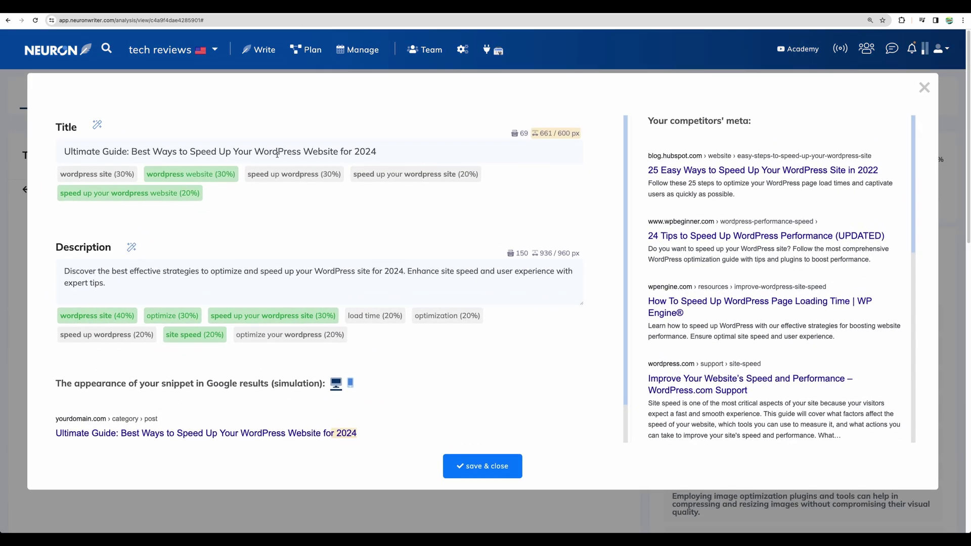
{"action": "key", "text": "ctrl+a"}
{"action": "key", "text": "BackSpace"}
{"action": "key", "text": "ctrl+a"}
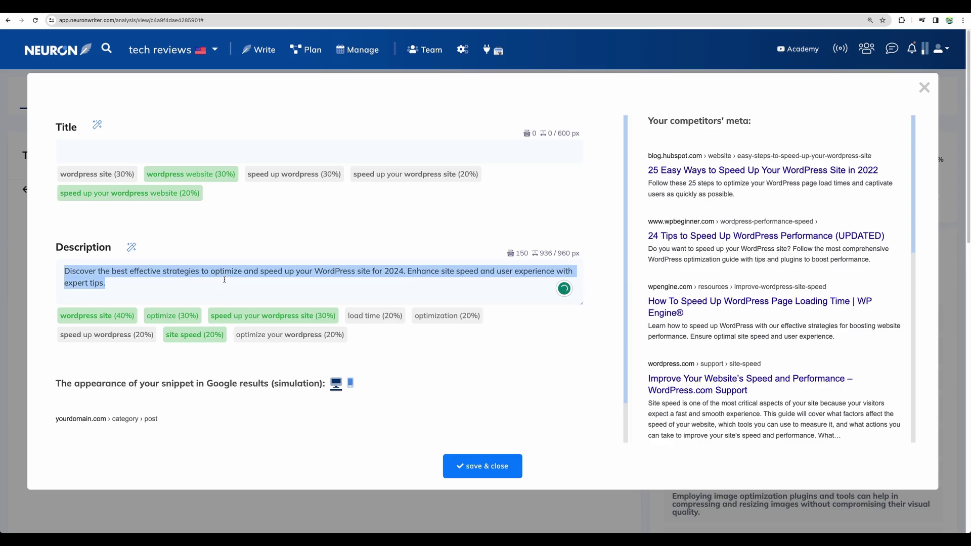
{"action": "key", "text": "BackSpace"}
{"action": "left_click", "coordinate": [482, 471]}
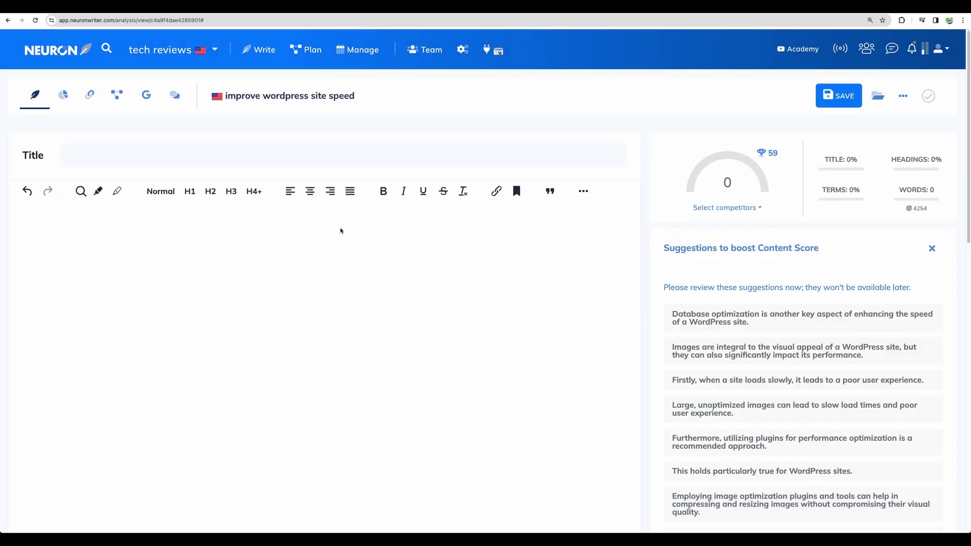
{"action": "left_click", "coordinate": [932, 248]}
{"action": "left_click", "coordinate": [793, 243]}
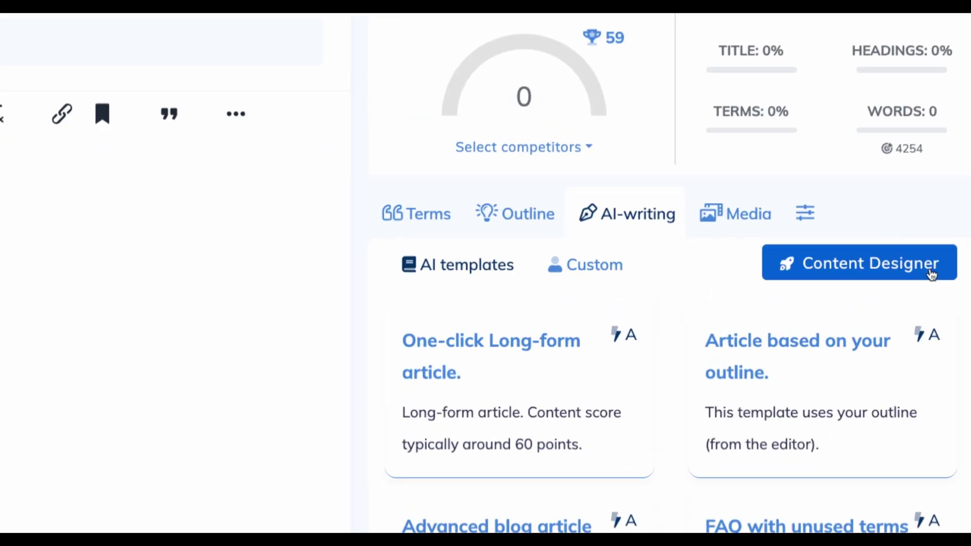
{"action": "left_click", "coordinate": [932, 274]}
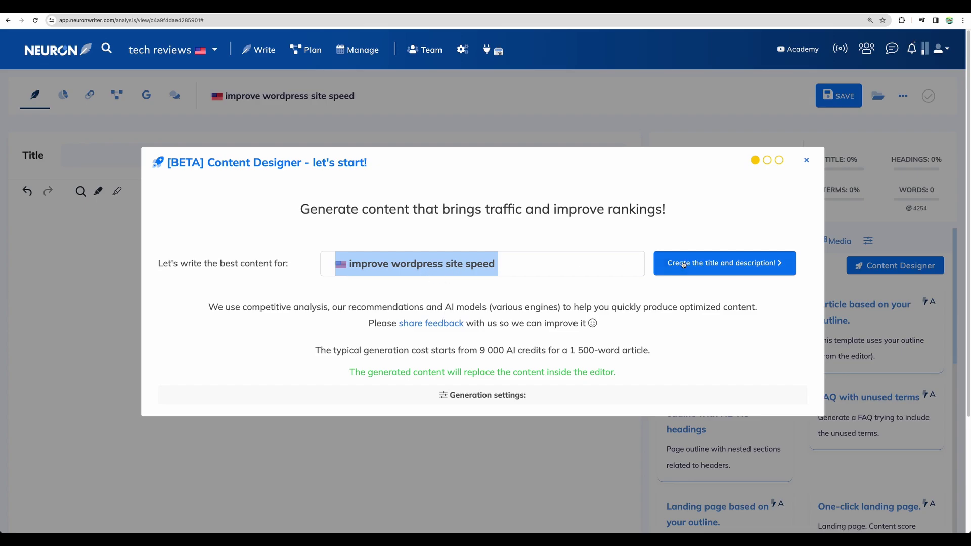
{"action": "left_click", "coordinate": [683, 264]}
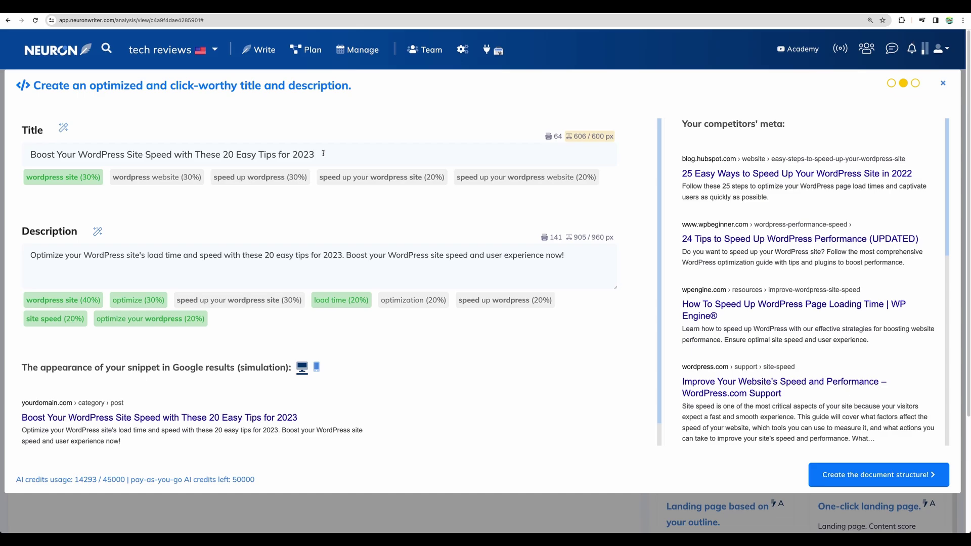
{"action": "left_click", "coordinate": [322, 153]}
{"action": "key", "text": "BackSpace"}
{"action": "type", "text": "4"}
{"action": "left_click", "coordinate": [339, 254]}
{"action": "key", "text": "BackSpace"}
{"action": "type", "text": "4"}
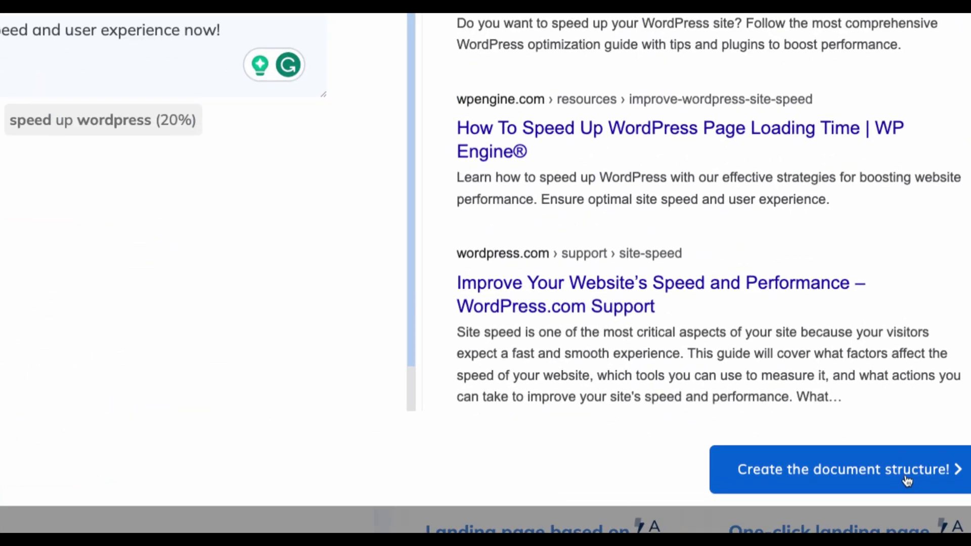
{"action": "left_click", "coordinate": [907, 481]}
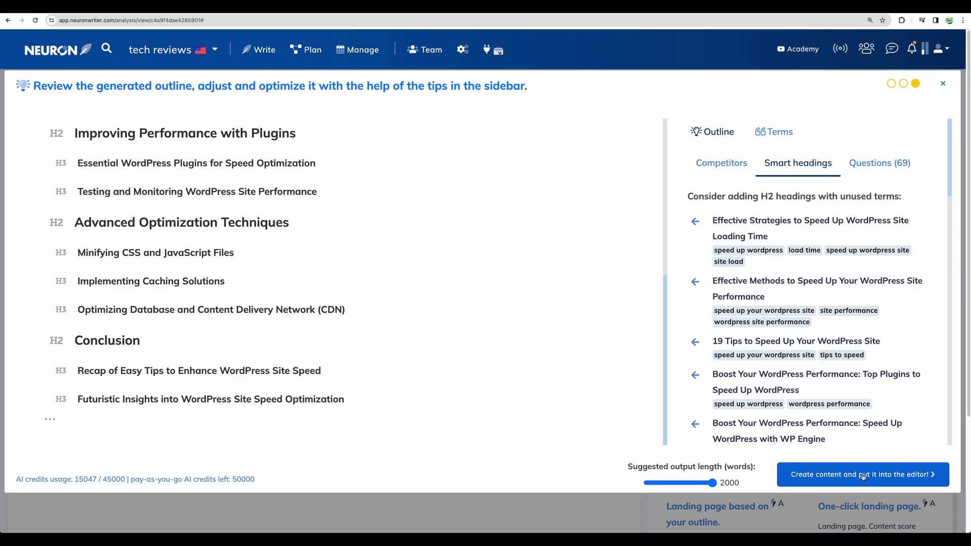
{"action": "scroll", "coordinate": [809, 303], "scroll_direction": "down", "scroll_amount": 2}
{"action": "scroll", "coordinate": [803, 275], "scroll_direction": "up", "scroll_amount": 2}
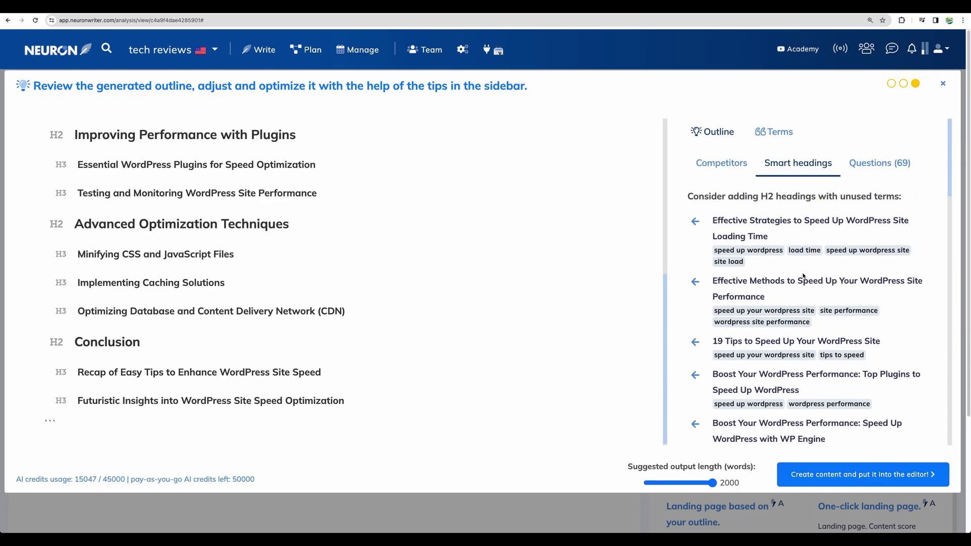
{"action": "scroll", "coordinate": [809, 278], "scroll_direction": "down", "scroll_amount": 6}
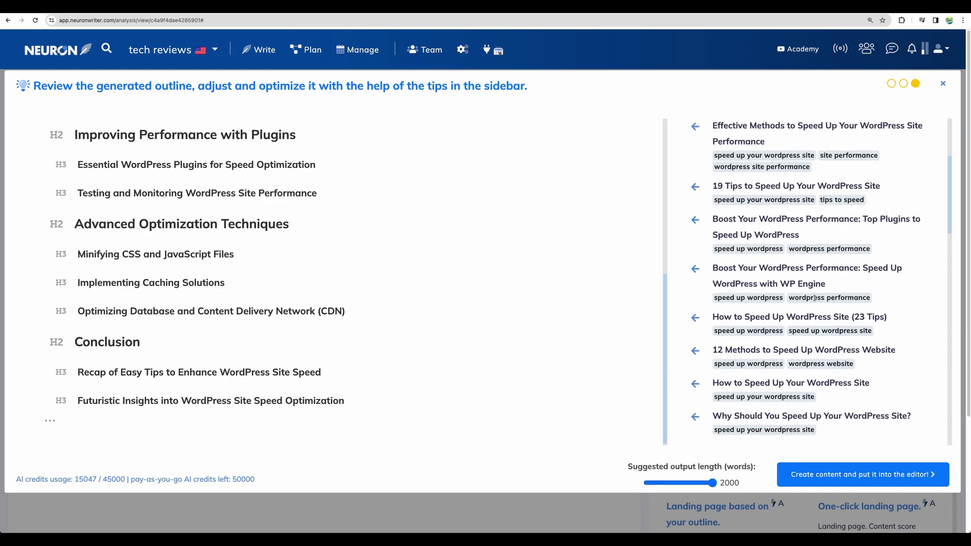
{"action": "scroll", "coordinate": [809, 278], "scroll_direction": "up", "scroll_amount": 6}
{"action": "left_click", "coordinate": [715, 166]}
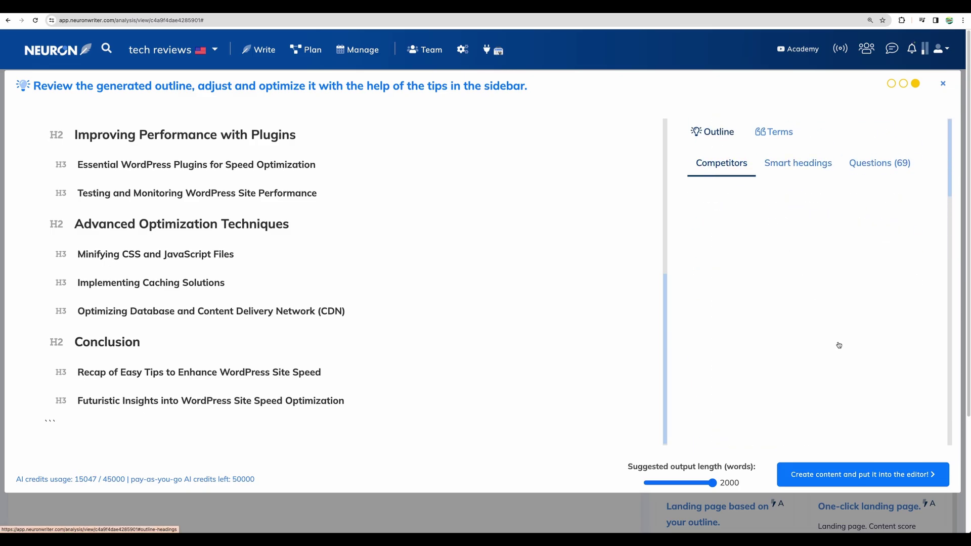
{"action": "scroll", "coordinate": [829, 354], "scroll_direction": "down", "scroll_amount": 5}
{"action": "scroll", "coordinate": [819, 355], "scroll_direction": "up", "scroll_amount": 5}
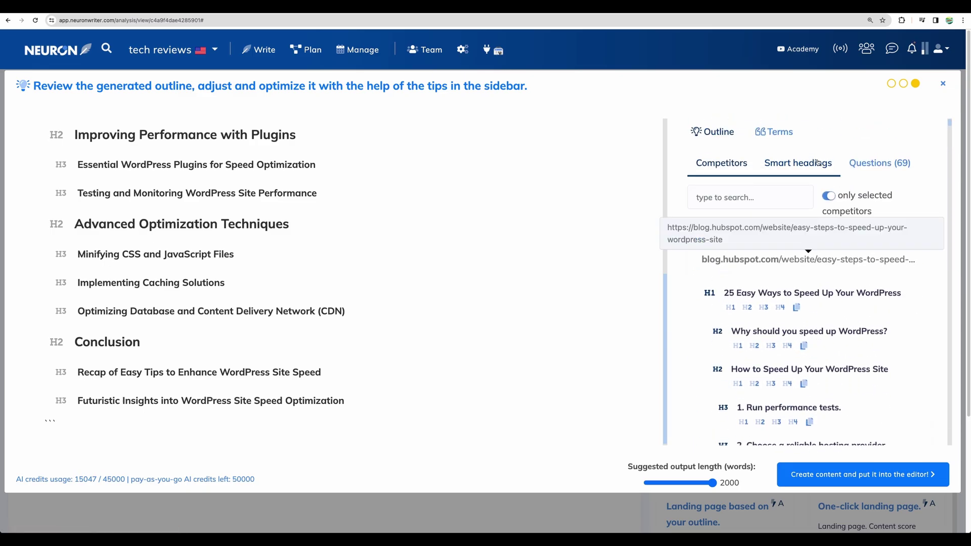
{"action": "left_click", "coordinate": [797, 163]}
{"action": "scroll", "coordinate": [359, 260], "scroll_direction": "up", "scroll_amount": 6}
{"action": "scroll", "coordinate": [359, 260], "scroll_direction": "down", "scroll_amount": 2}
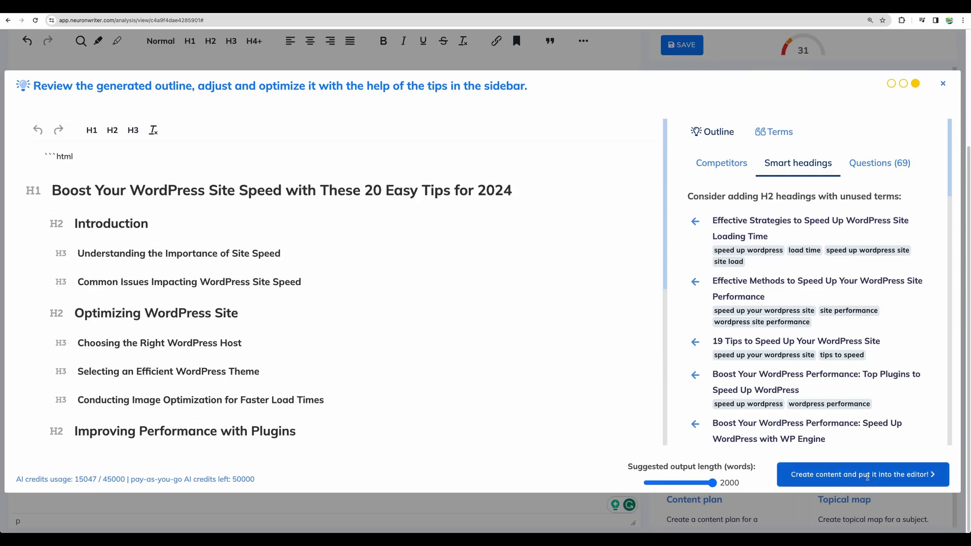
{"action": "left_click", "coordinate": [867, 477]}
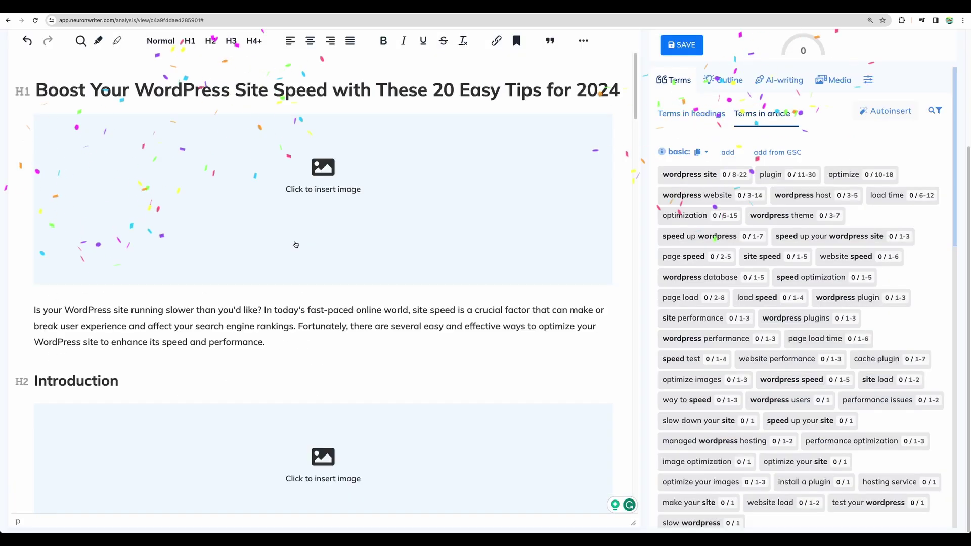
- Check the new 1152-word article's content score checklist, then show the AI writing templates
{"action": "scroll", "coordinate": [344, 276], "scroll_direction": "up", "scroll_amount": 3}
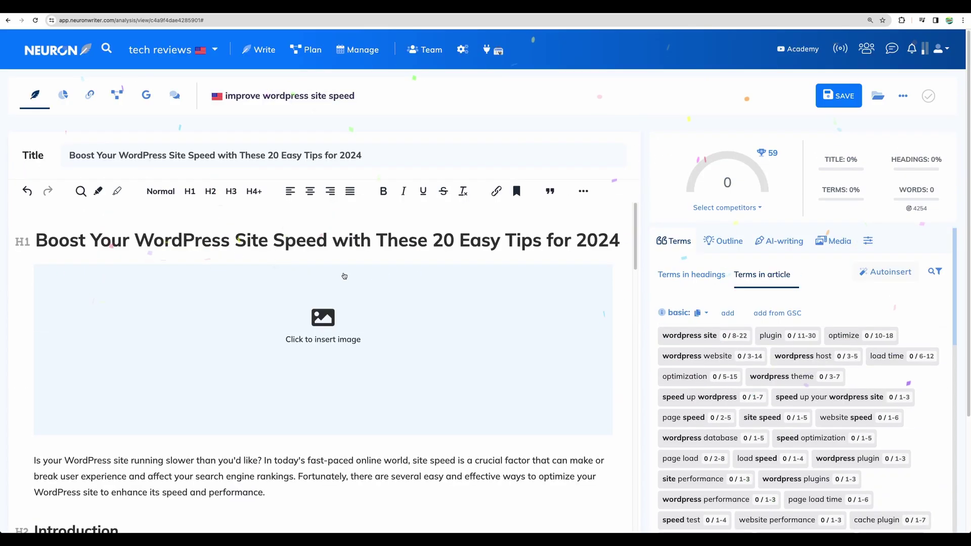
{"action": "left_click", "coordinate": [385, 237]}
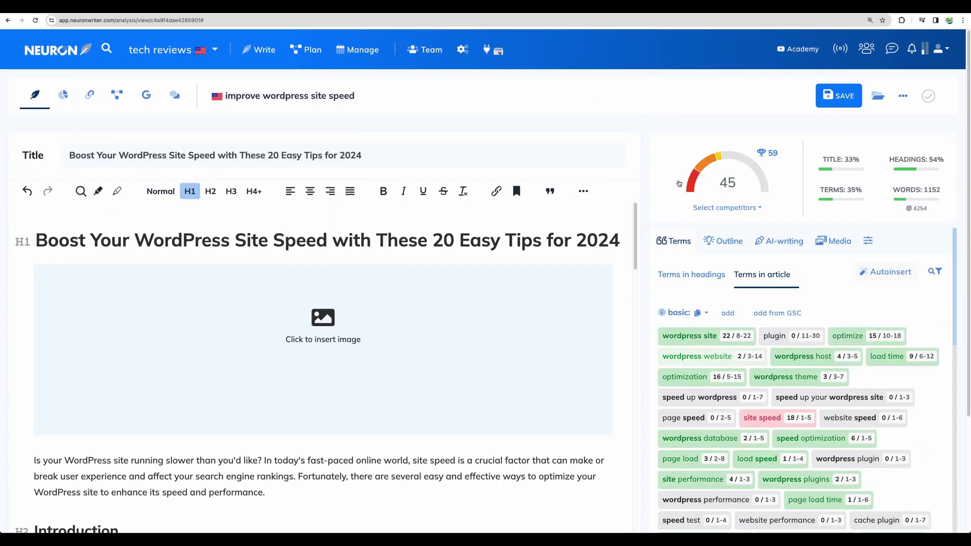
{"action": "left_click", "coordinate": [733, 176]}
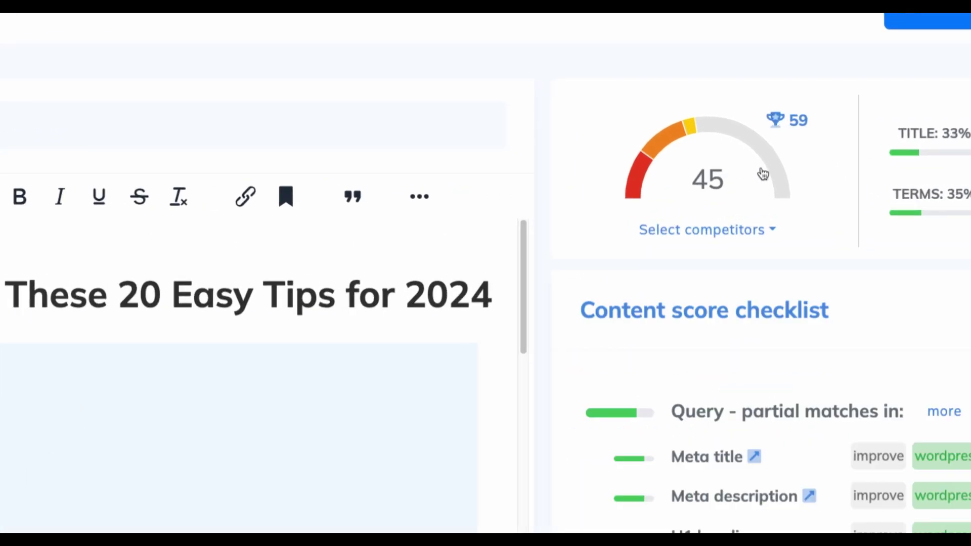
{"action": "scroll", "coordinate": [155, 452], "scroll_direction": "down", "scroll_amount": 1}
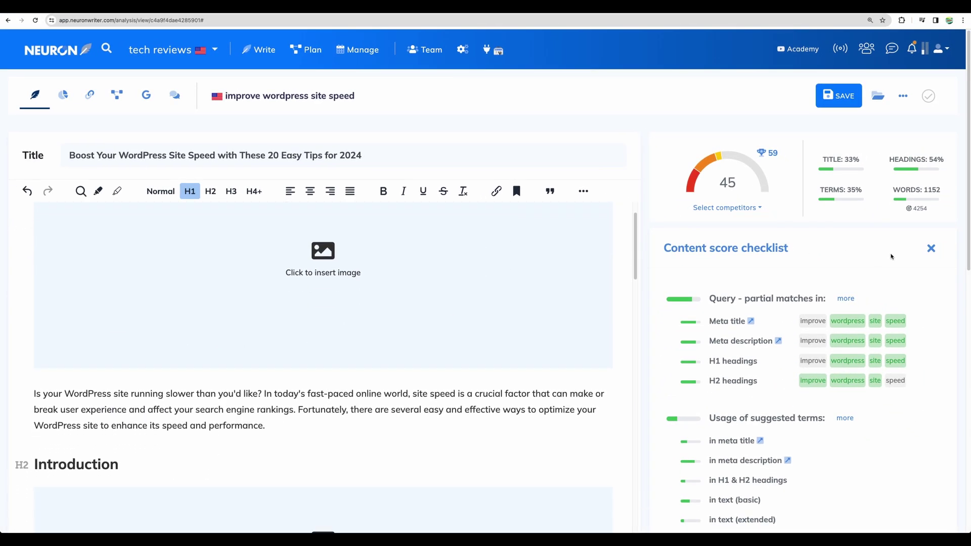
{"action": "left_click", "coordinate": [932, 248]}
{"action": "scroll", "coordinate": [449, 323], "scroll_direction": "down", "scroll_amount": 10}
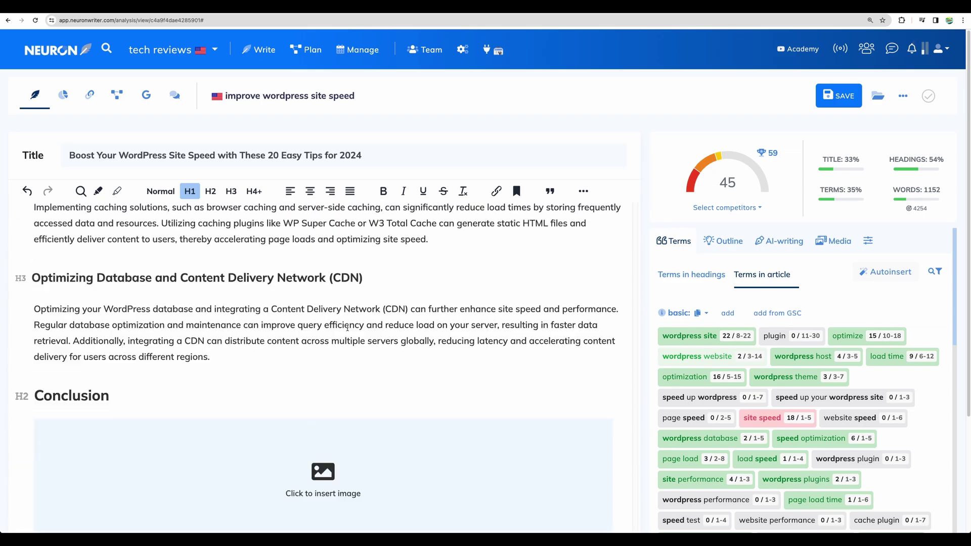
{"action": "left_click", "coordinate": [789, 242]}
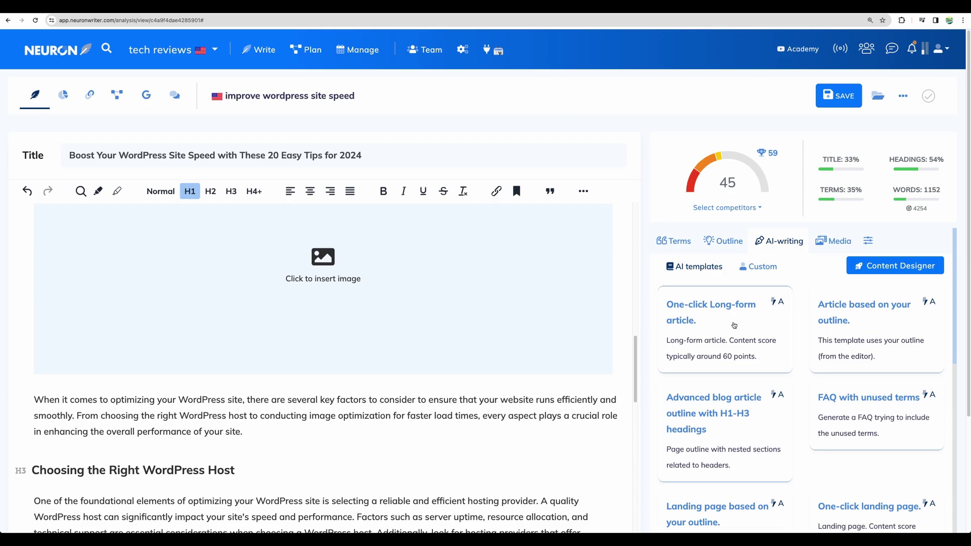
{"action": "scroll", "coordinate": [556, 228], "scroll_direction": "up", "scroll_amount": 5}
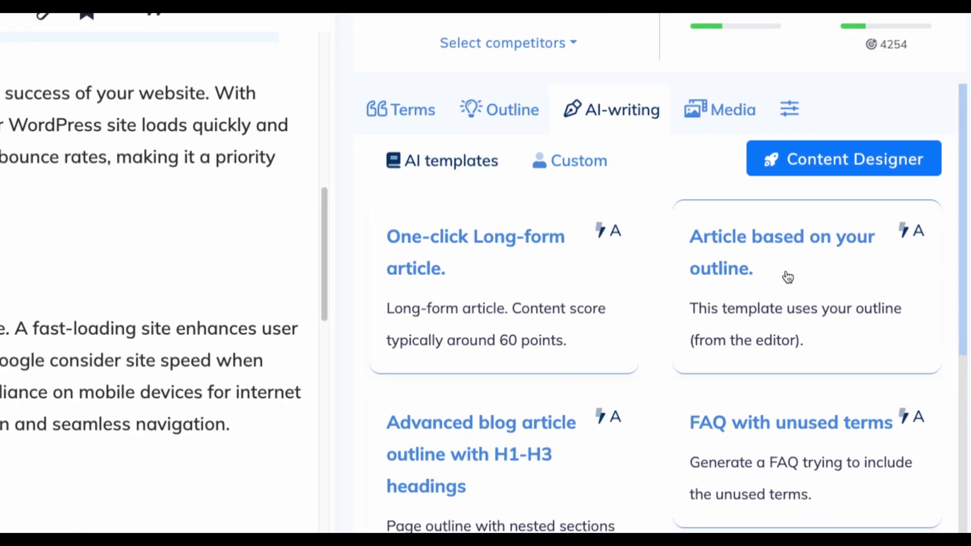
{"action": "left_click", "coordinate": [868, 324]}
{"action": "scroll", "coordinate": [751, 326], "scroll_direction": "down", "scroll_amount": 3}
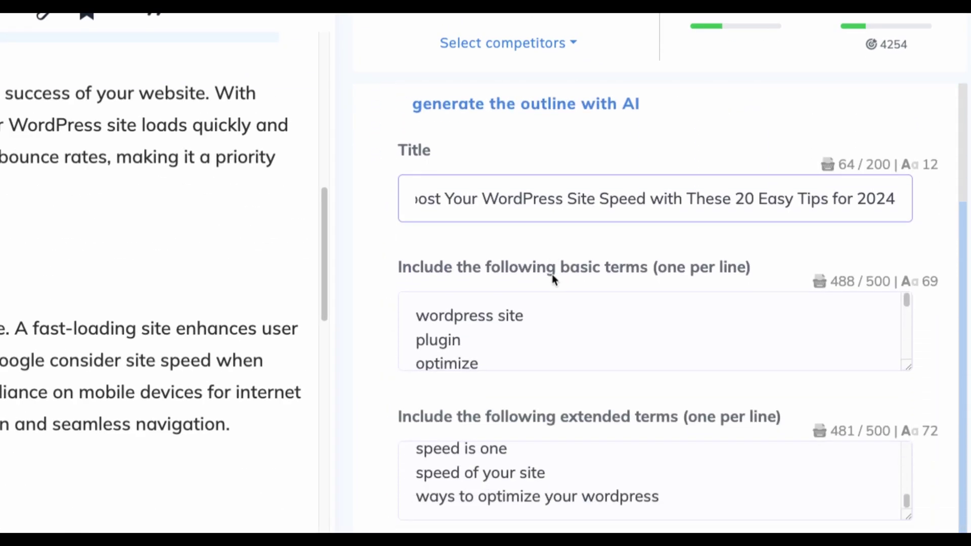
{"action": "scroll", "coordinate": [553, 278], "scroll_direction": "down", "scroll_amount": 8}
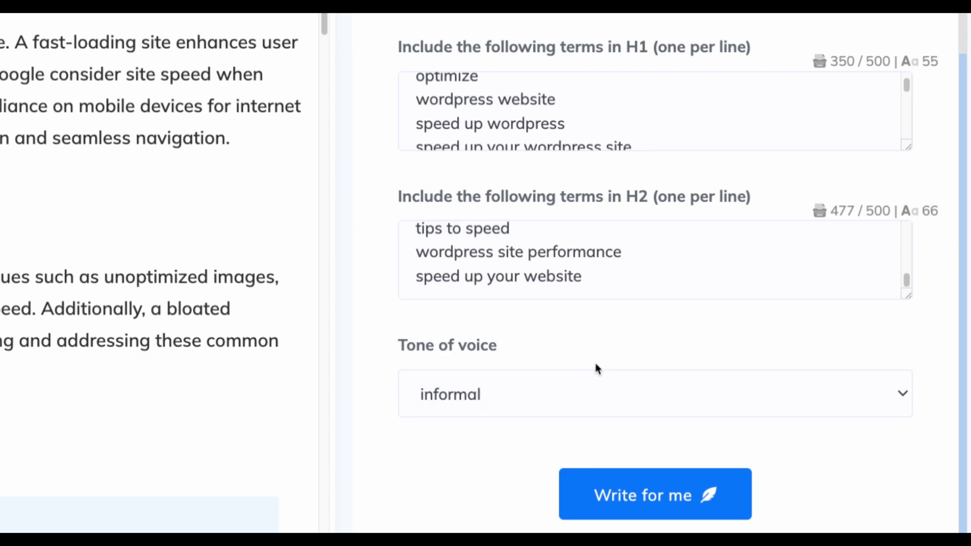
{"action": "scroll", "coordinate": [595, 363], "scroll_direction": "up", "scroll_amount": 8}
{"action": "scroll", "coordinate": [581, 256], "scroll_direction": "up", "scroll_amount": 5}
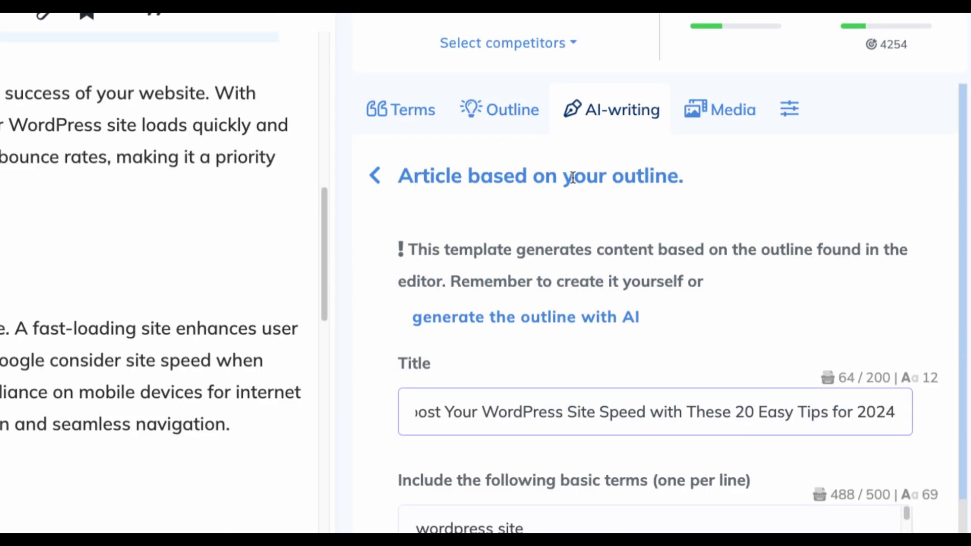
{"action": "left_click_drag", "start_coordinate": [407, 249], "coordinate": [715, 284]}
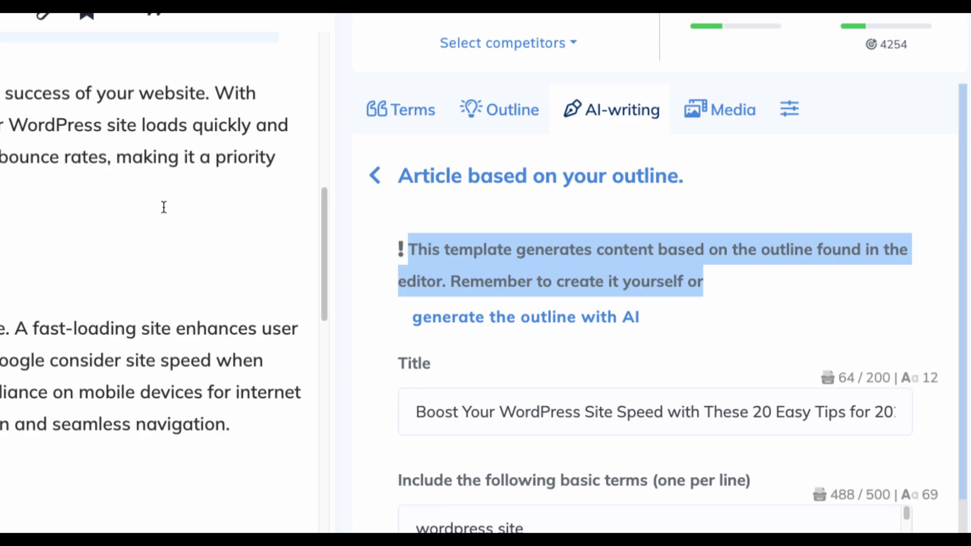
{"action": "scroll", "coordinate": [666, 305], "scroll_direction": "down", "scroll_amount": 8}
{"action": "scroll", "coordinate": [666, 305], "scroll_direction": "up", "scroll_amount": 8}
{"action": "scroll", "coordinate": [666, 304], "scroll_direction": "down", "scroll_amount": 3}
{"action": "scroll", "coordinate": [578, 269], "scroll_direction": "down", "scroll_amount": 3}
{"action": "left_click", "coordinate": [578, 268]}
{"action": "scroll", "coordinate": [579, 268], "scroll_direction": "down", "scroll_amount": 8}
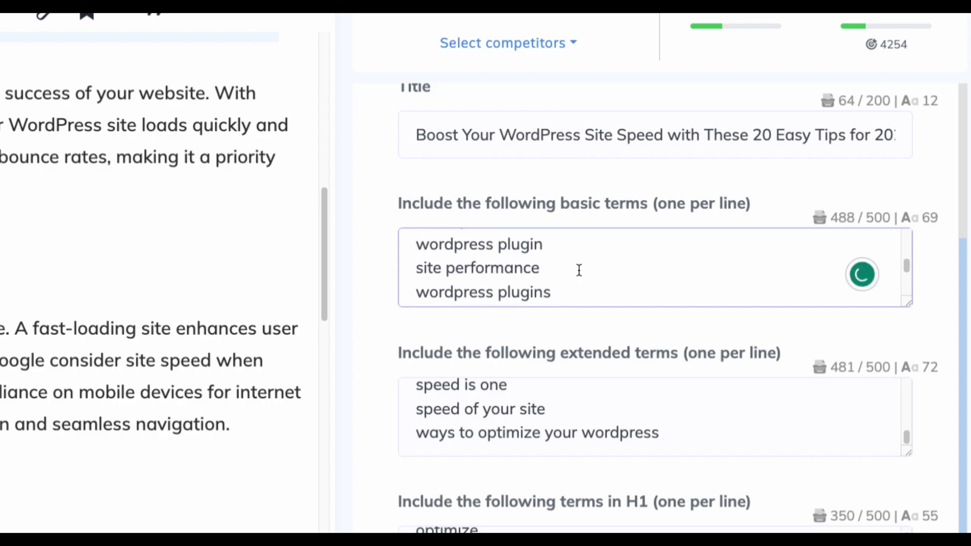
{"action": "scroll", "coordinate": [579, 271], "scroll_direction": "down", "scroll_amount": 10}
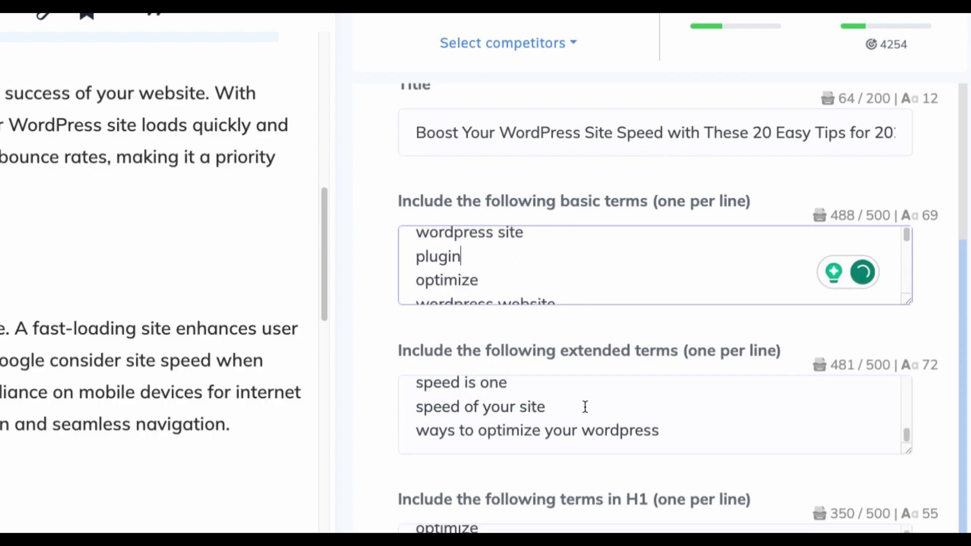
{"action": "scroll", "coordinate": [583, 405], "scroll_direction": "down", "scroll_amount": 3}
{"action": "scroll", "coordinate": [567, 308], "scroll_direction": "up", "scroll_amount": 8}
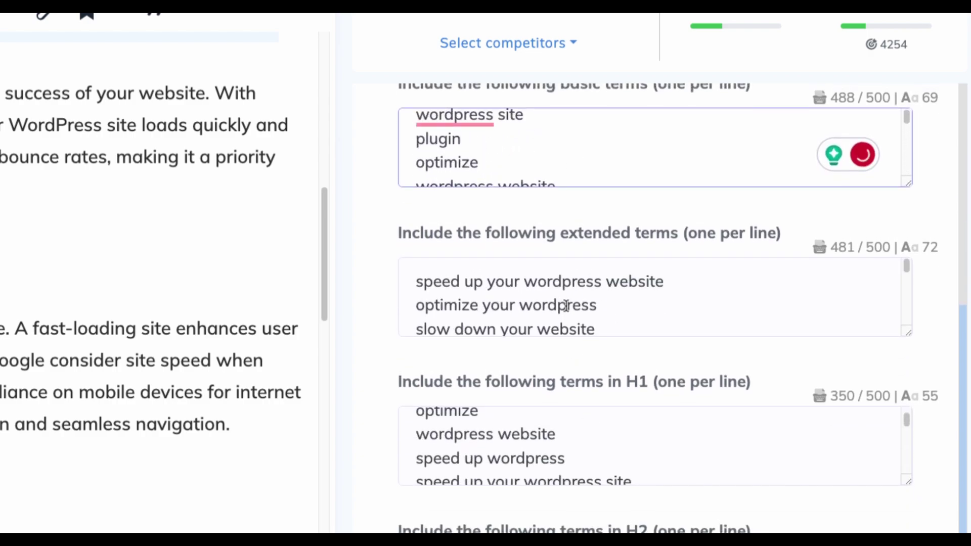
{"action": "scroll", "coordinate": [565, 307], "scroll_direction": "down", "scroll_amount": 10}
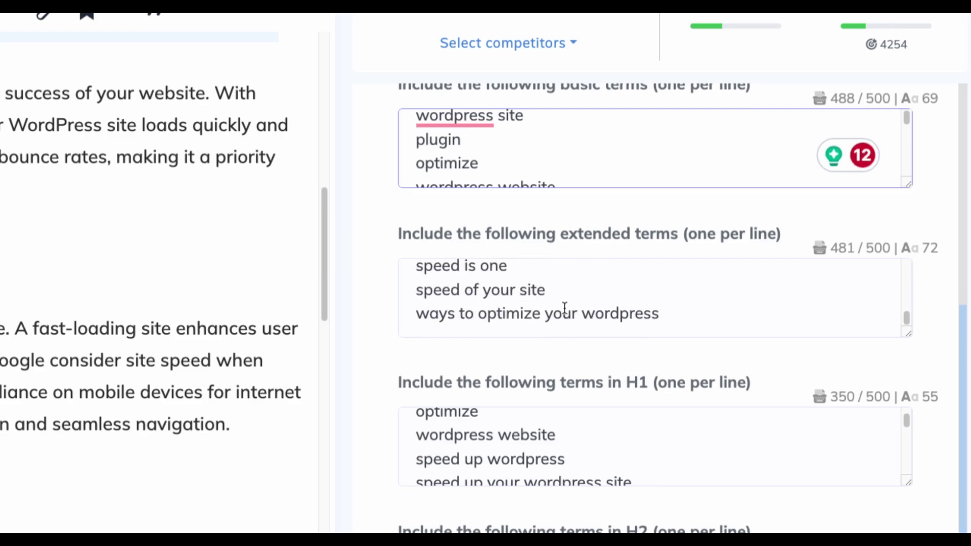
{"action": "scroll", "coordinate": [545, 360], "scroll_direction": "down", "scroll_amount": 3}
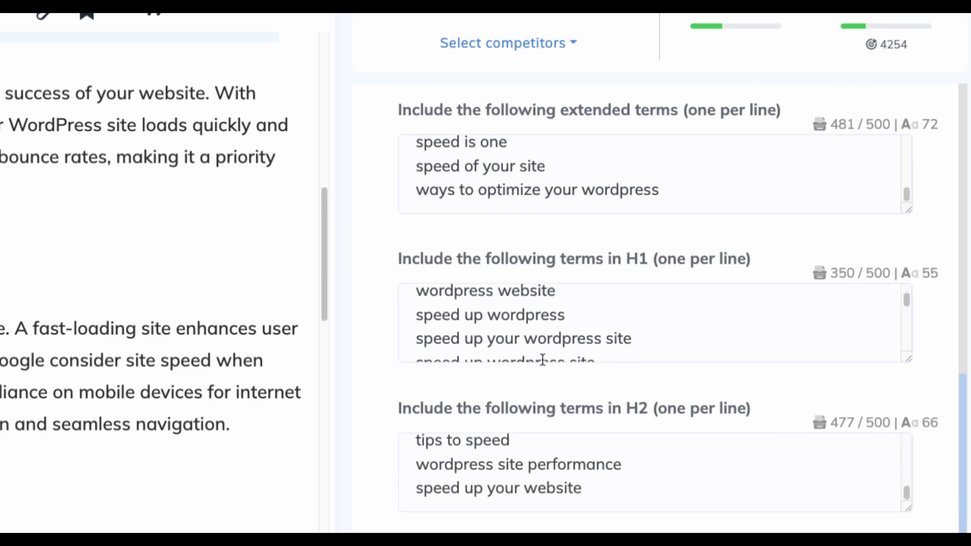
{"action": "left_click_drag", "start_coordinate": [613, 259], "coordinate": [647, 271]}
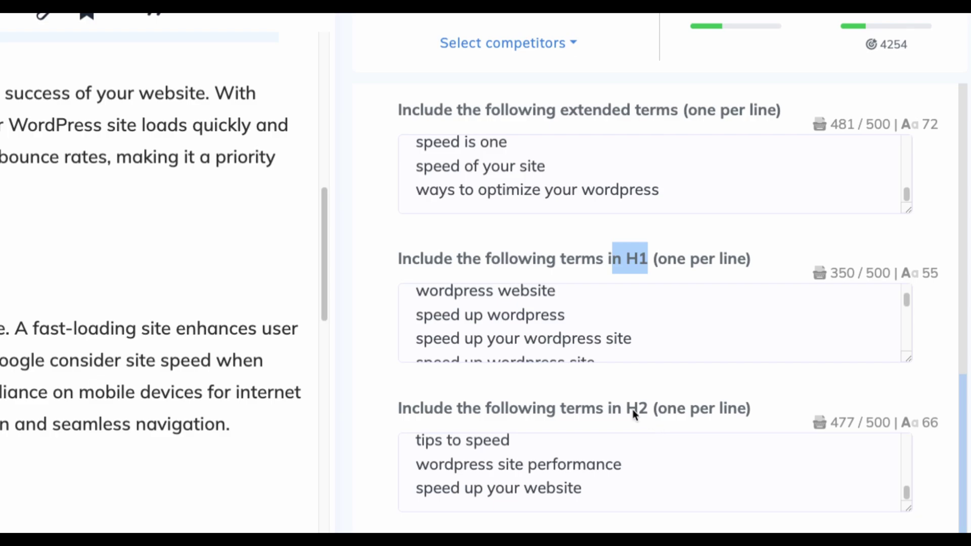
{"action": "left_click_drag", "start_coordinate": [627, 409], "coordinate": [662, 414]}
{"action": "scroll", "coordinate": [567, 400], "scroll_direction": "up", "scroll_amount": 10}
- Pick the 'Advanced blog article outline' template with H1-H3 headings from the AI templates list
{"action": "left_click", "coordinate": [374, 174]}
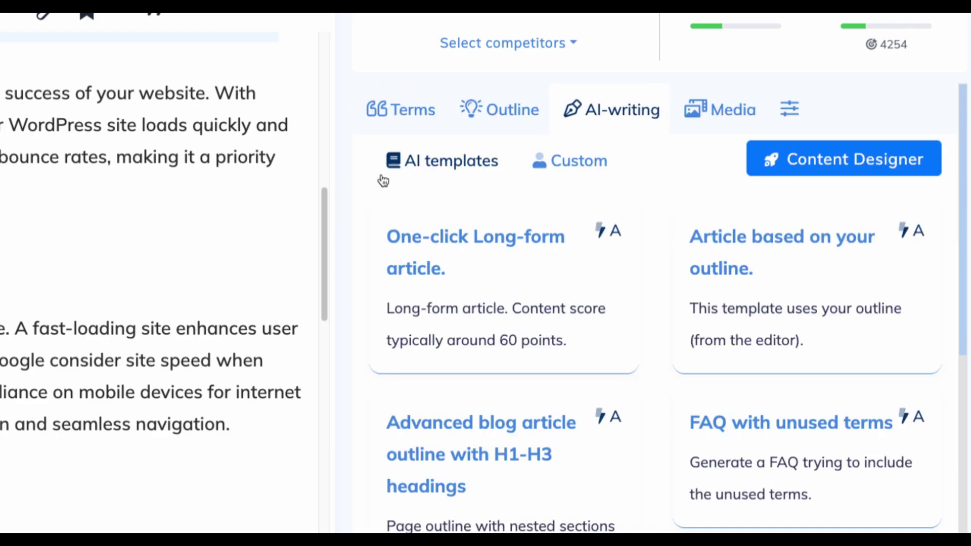
{"action": "scroll", "coordinate": [675, 297], "scroll_direction": "down", "scroll_amount": 2}
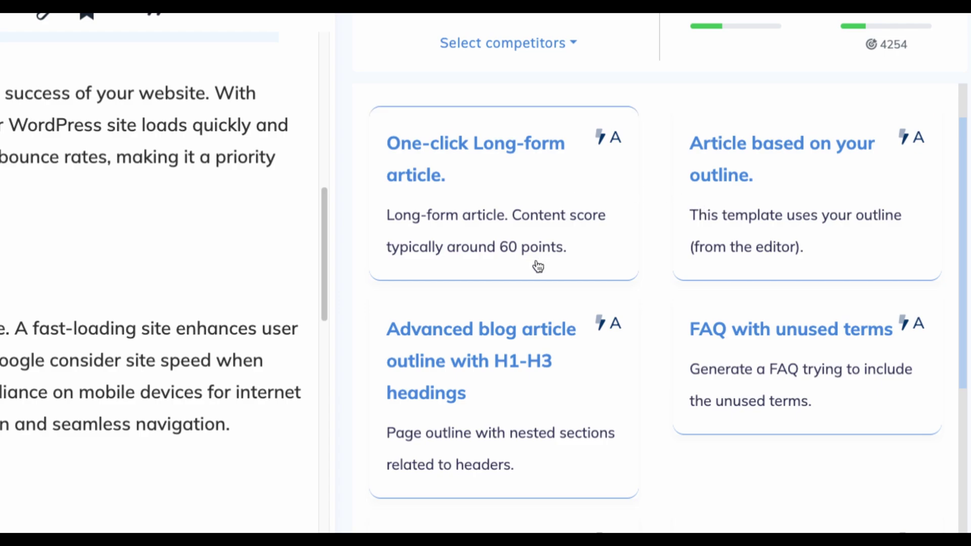
{"action": "scroll", "coordinate": [519, 362], "scroll_direction": "down", "scroll_amount": 1}
{"action": "scroll", "coordinate": [519, 362], "scroll_direction": "down", "scroll_amount": 2}
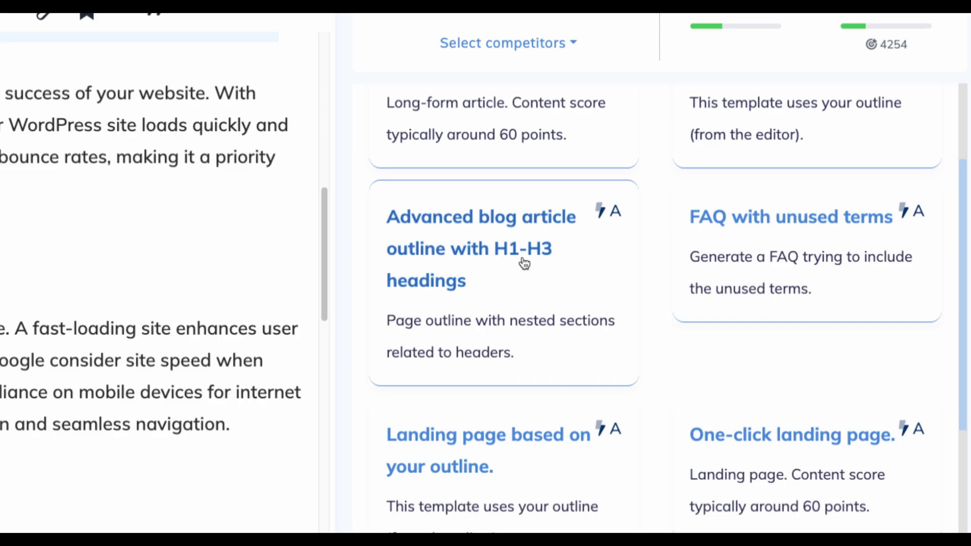
{"action": "left_click", "coordinate": [506, 253]}
{"action": "scroll", "coordinate": [650, 298], "scroll_direction": "up", "scroll_amount": 3}
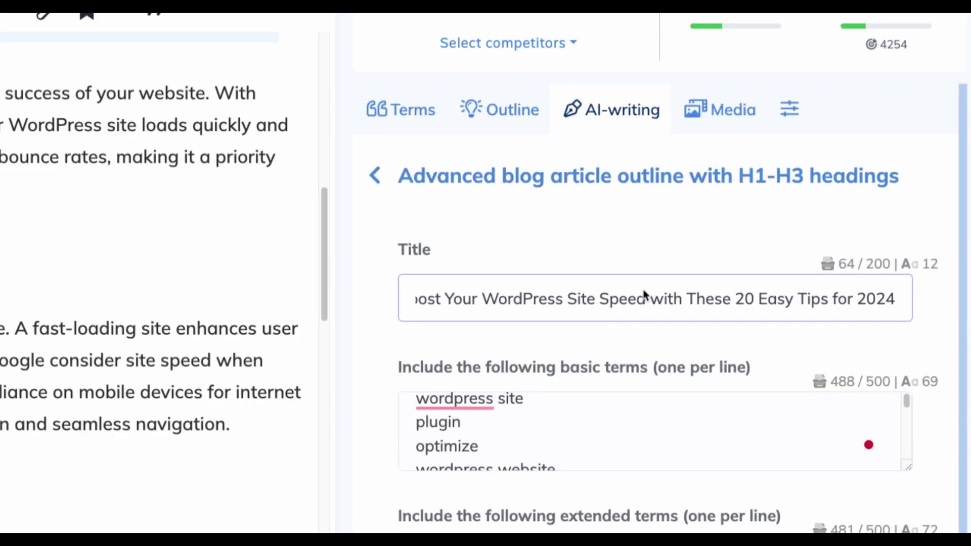
{"action": "scroll", "coordinate": [661, 295], "scroll_direction": "down", "scroll_amount": 5}
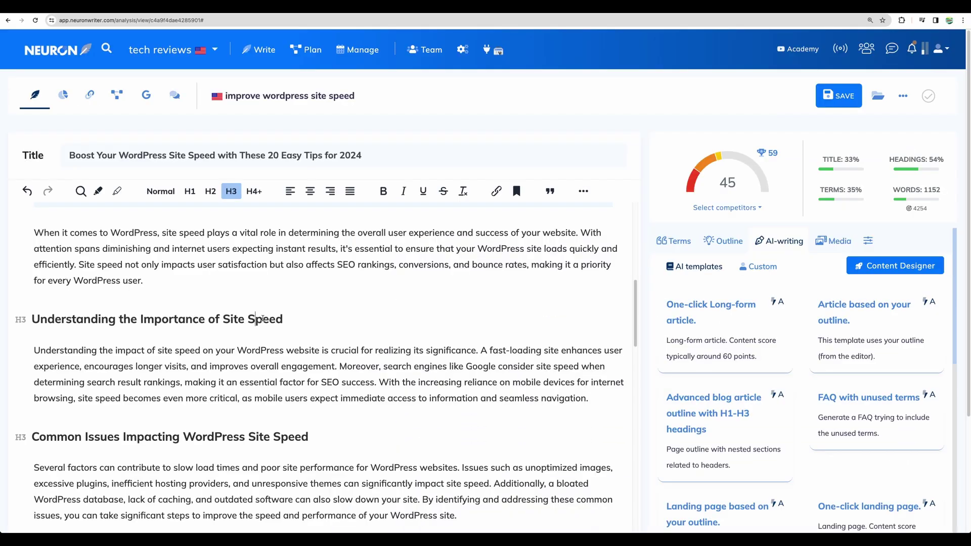
- Clear the existing article and AI-generate a new H1–H3 outline for WordPress site speed
{"action": "key", "text": "ctrl+a"}
{"action": "key", "text": "BackSpace"}
{"action": "left_click", "coordinate": [782, 407]}
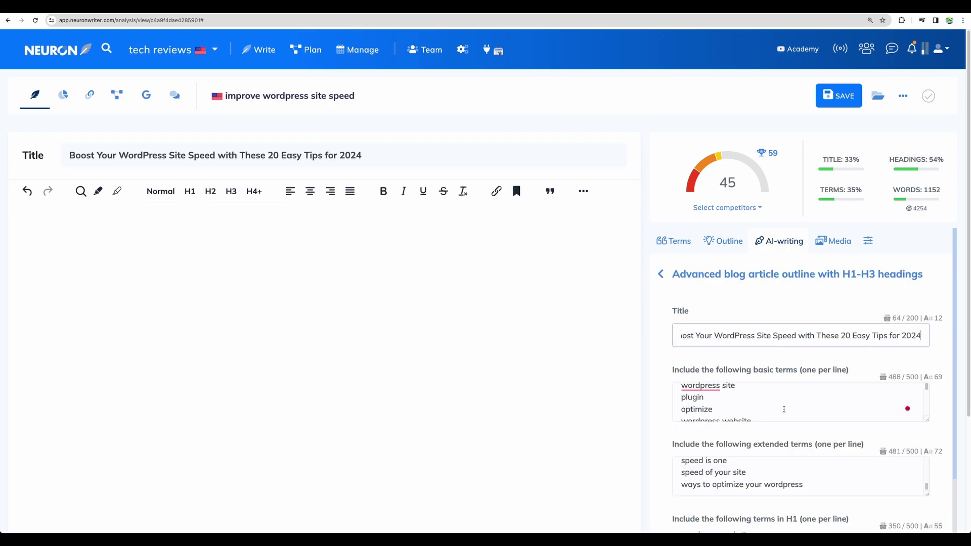
{"action": "left_click_drag", "start_coordinate": [843, 274], "coordinate": [883, 275]}
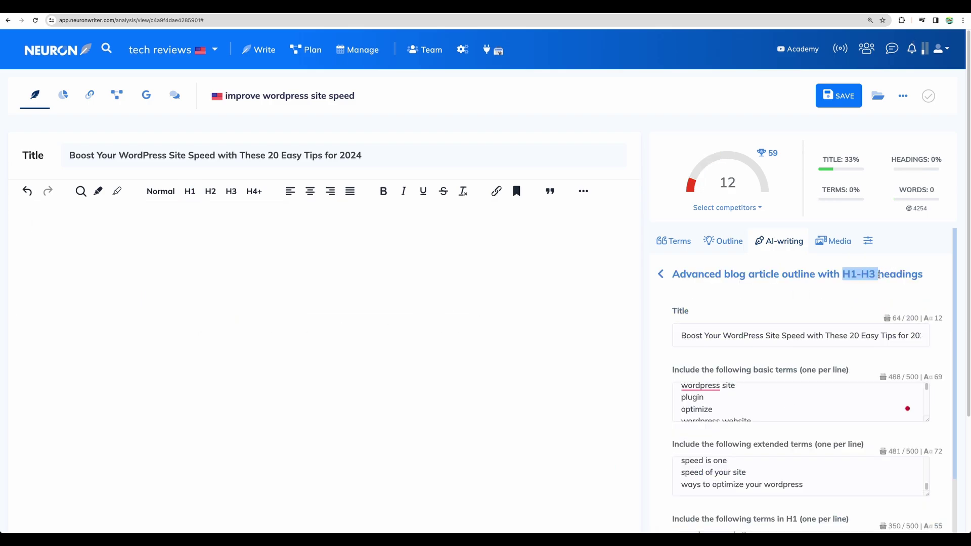
{"action": "scroll", "coordinate": [859, 354], "scroll_direction": "down", "scroll_amount": 5}
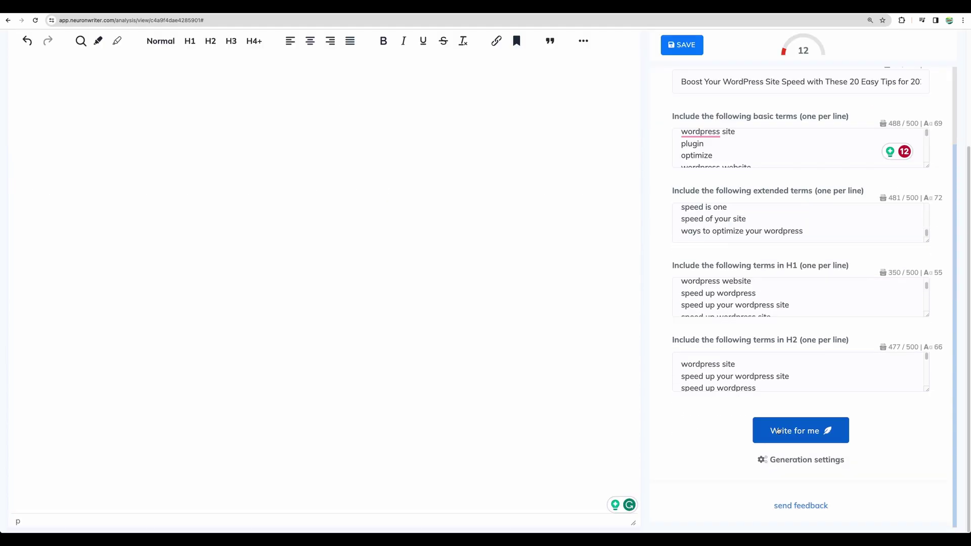
{"action": "left_click", "coordinate": [800, 430]}
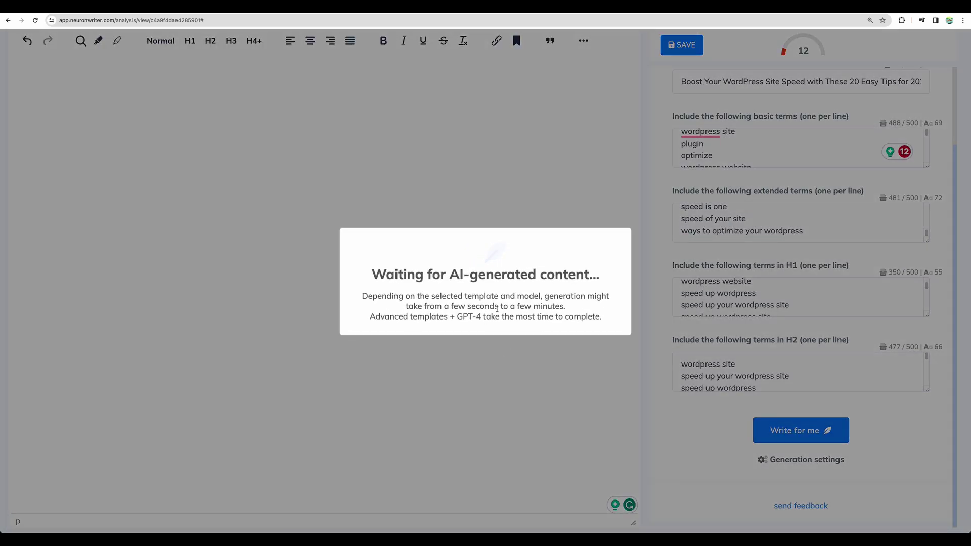
- Review the generated outline, placing the caret in the first H2 heading
{"action": "scroll", "coordinate": [176, 281], "scroll_direction": "up", "scroll_amount": 15}
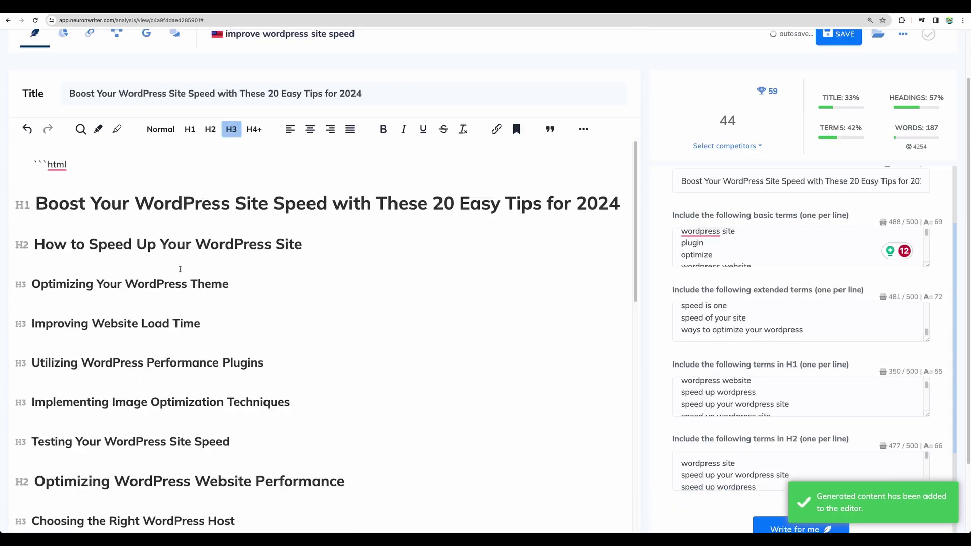
{"action": "scroll", "coordinate": [199, 294], "scroll_direction": "down", "scroll_amount": 3}
{"action": "scroll", "coordinate": [199, 294], "scroll_direction": "up", "scroll_amount": 3}
{"action": "left_click", "coordinate": [512, 308]}
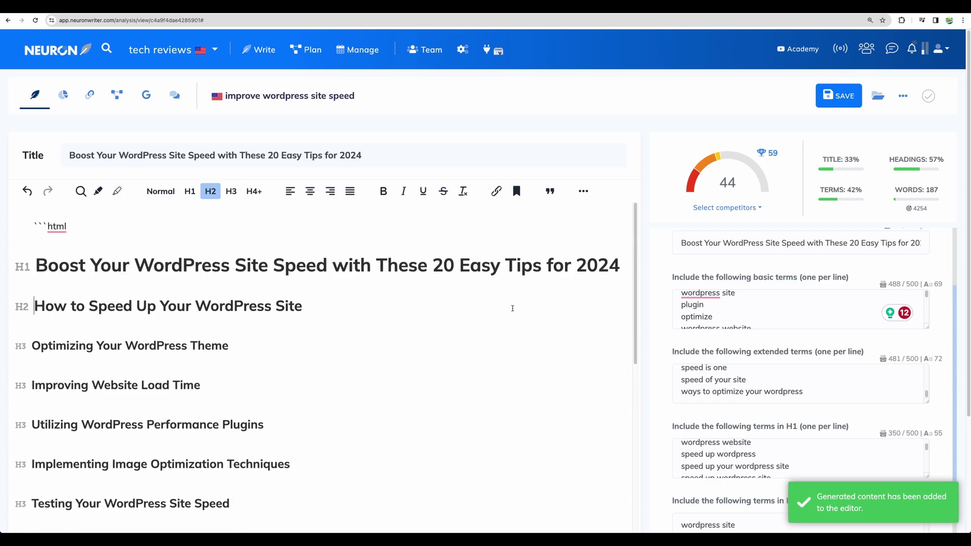
{"action": "scroll", "coordinate": [834, 338], "scroll_direction": "up", "scroll_amount": 2}
- Fill the outline with informal paragraphs using the 'Article based on your outline' template, reaching 1197 words
{"action": "left_click", "coordinate": [659, 274]}
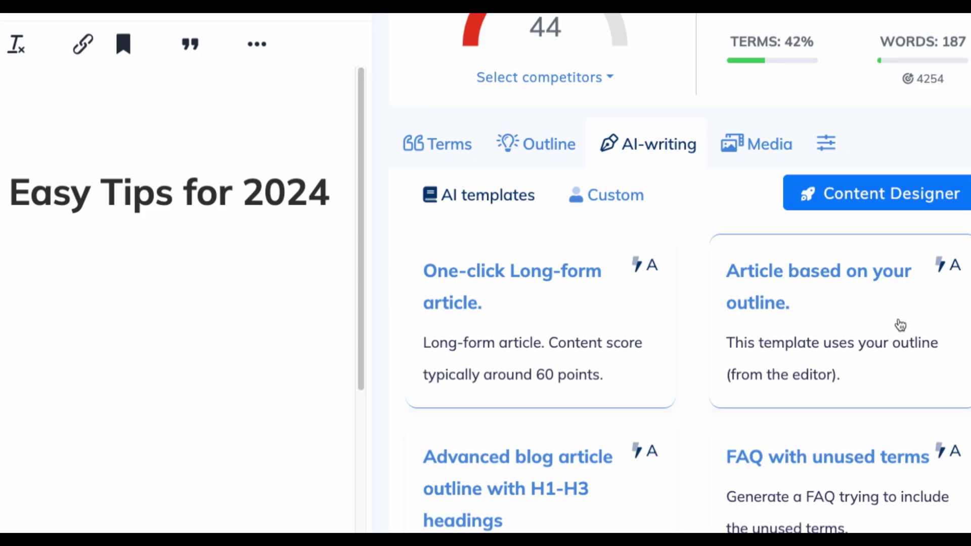
{"action": "left_click", "coordinate": [897, 322]}
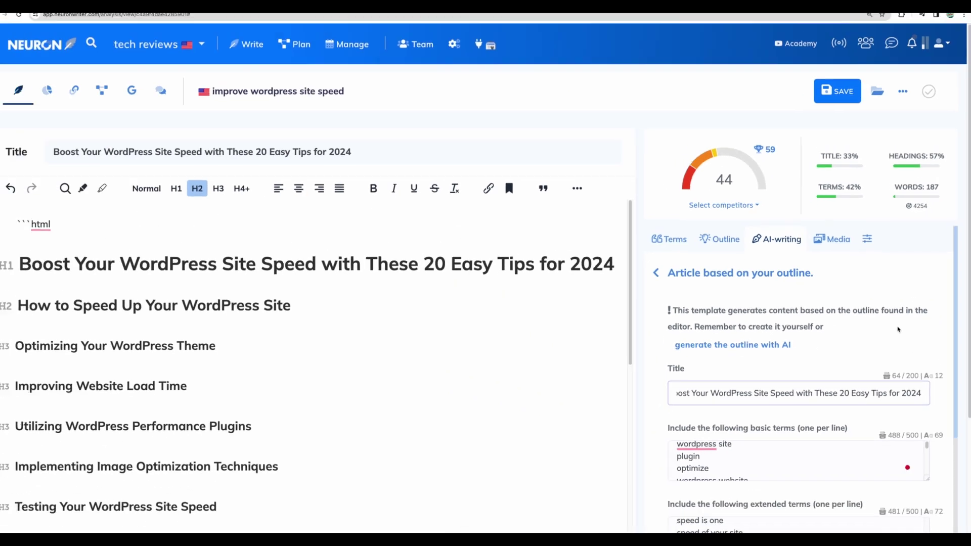
{"action": "scroll", "coordinate": [841, 364], "scroll_direction": "down", "scroll_amount": 4}
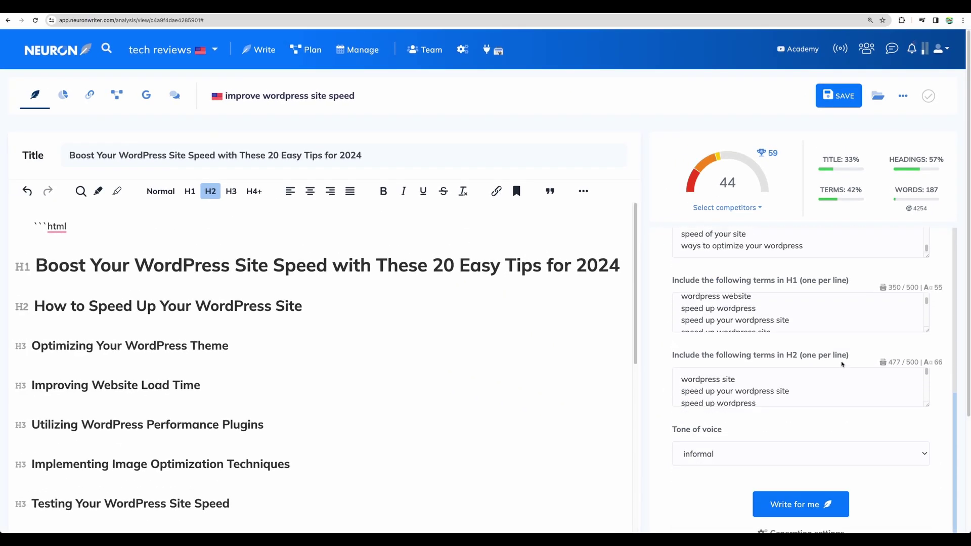
{"action": "left_click", "coordinate": [801, 506]}
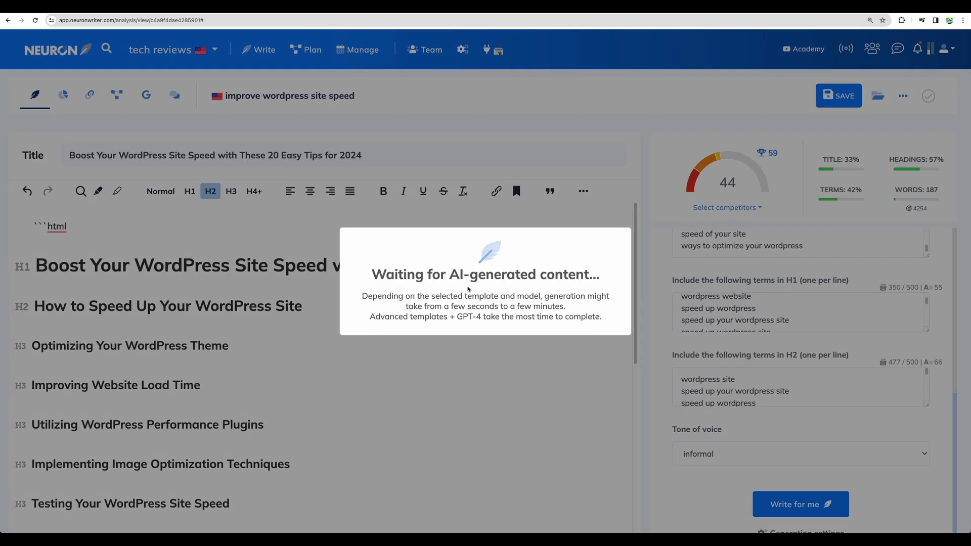
{"action": "scroll", "coordinate": [254, 308], "scroll_direction": "up", "scroll_amount": 20}
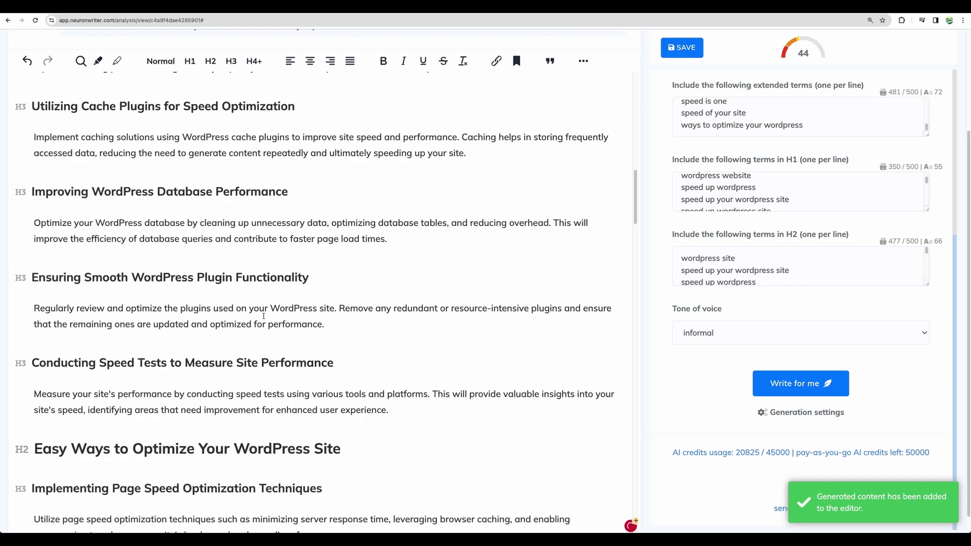
{"action": "scroll", "coordinate": [334, 317], "scroll_direction": "up", "scroll_amount": 3}
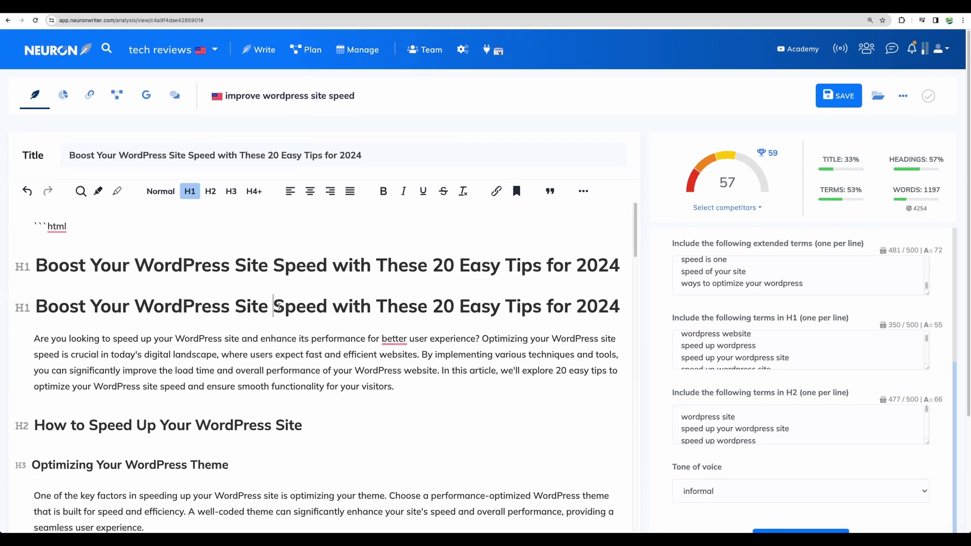
- Delete the duplicated H1 title line from the article
{"action": "triple_click", "coordinate": [279, 306]}
{"action": "key", "text": "BackSpace"}
{"action": "key", "text": "BackSpace"}
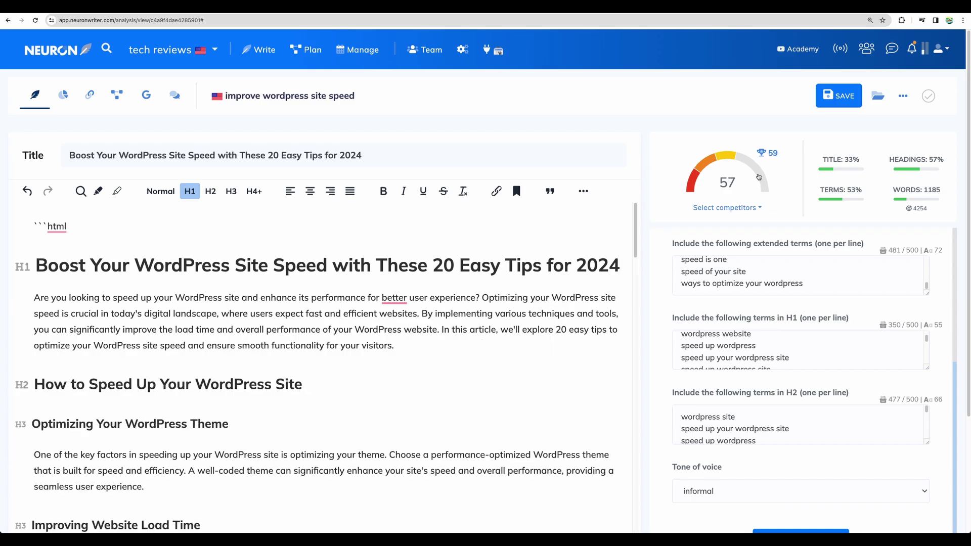
{"action": "triple_click", "coordinate": [40, 394]}
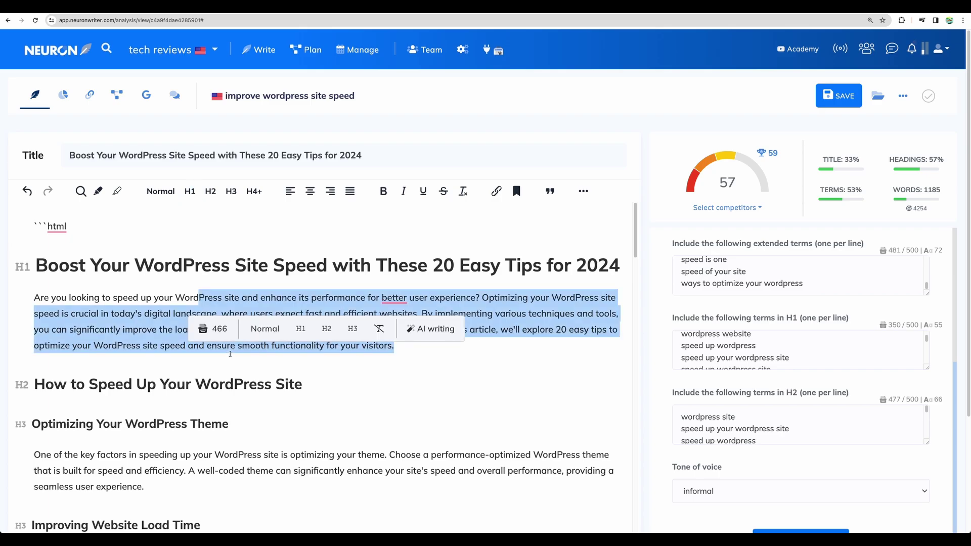
- Select the 'Implement caching…' paragraph and bring up its AI writing options
{"action": "scroll", "coordinate": [39, 406], "scroll_direction": "down", "scroll_amount": 5}
{"action": "scroll", "coordinate": [199, 353], "scroll_direction": "down", "scroll_amount": 5}
{"action": "left_click_drag", "start_coordinate": [96, 374], "coordinate": [452, 395]}
{"action": "scroll", "coordinate": [214, 392], "scroll_direction": "down", "scroll_amount": 3}
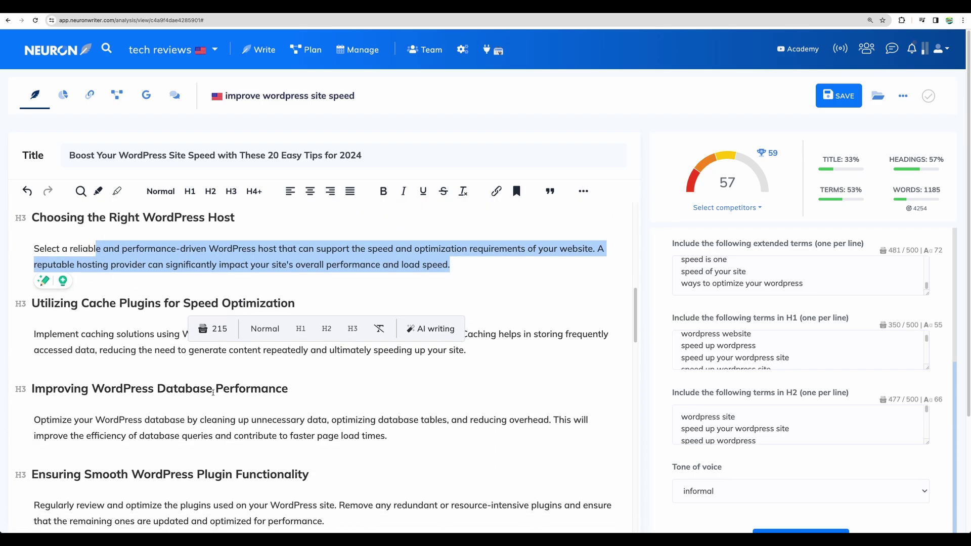
{"action": "left_click", "coordinate": [161, 349]}
{"action": "left_click_drag", "start_coordinate": [466, 351], "coordinate": [10, 328]}
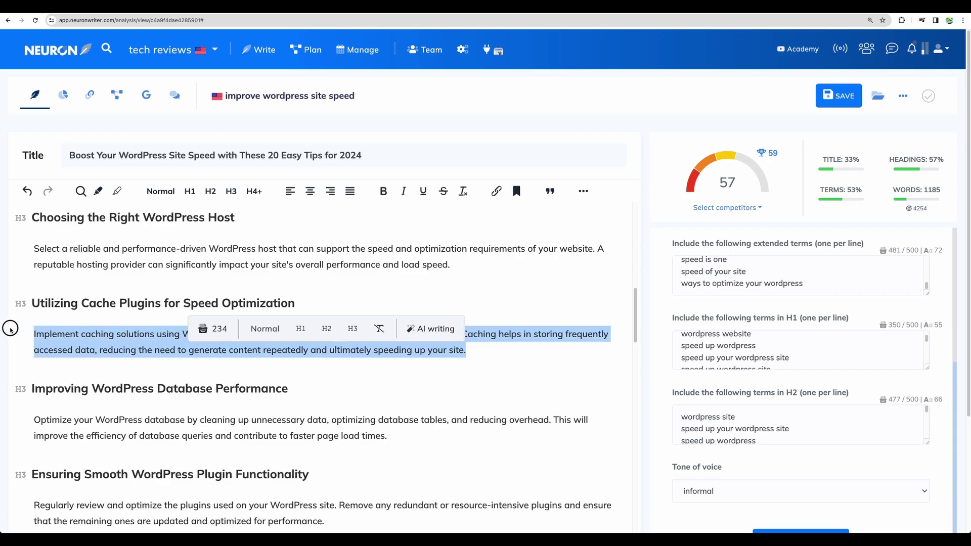
{"action": "left_click", "coordinate": [452, 329]}
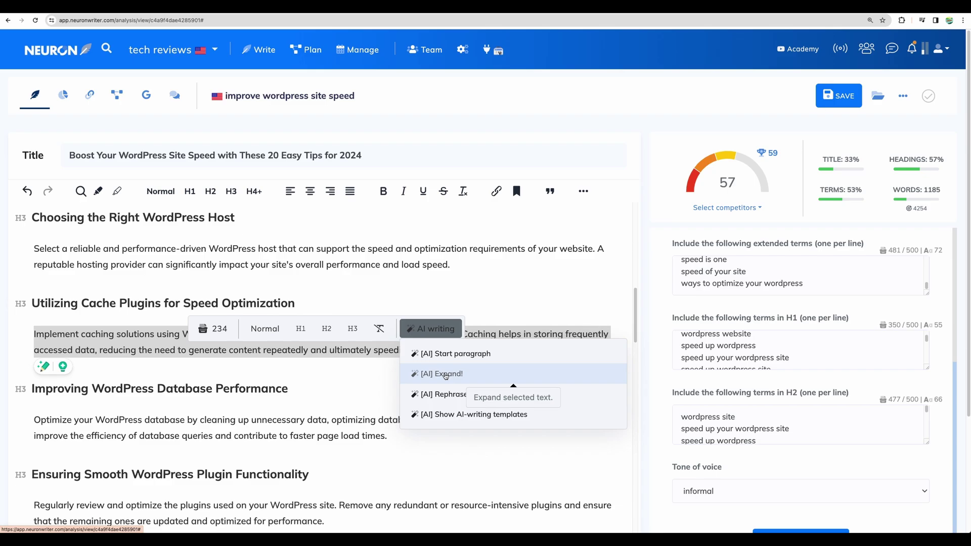
- Expand the caching paragraph with [AI] Expand! into a rundown of WP Super Cache, W3 Total Cache, WP Rocket
{"action": "left_click", "coordinate": [450, 373]}
{"action": "left_click", "coordinate": [820, 436]}
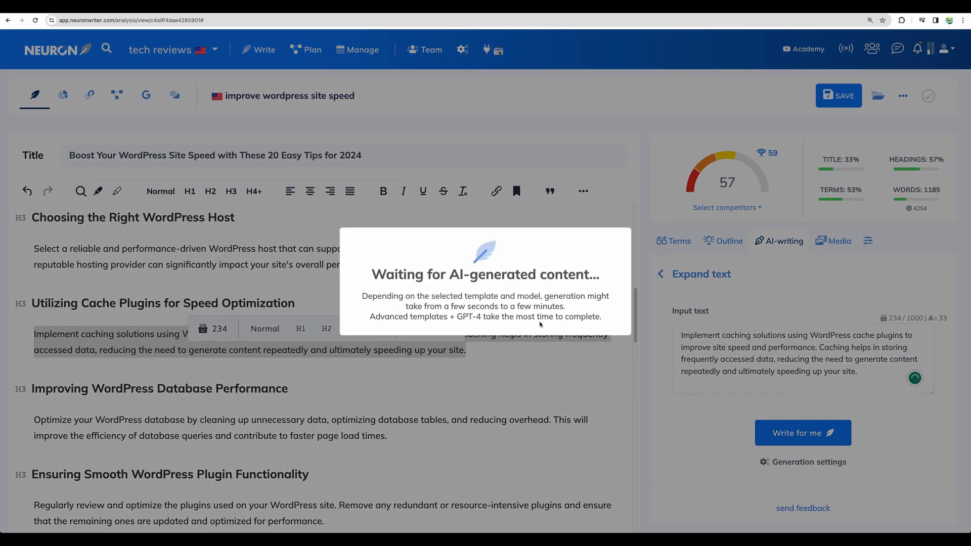
{"action": "scroll", "coordinate": [538, 320], "scroll_direction": "down", "scroll_amount": 3}
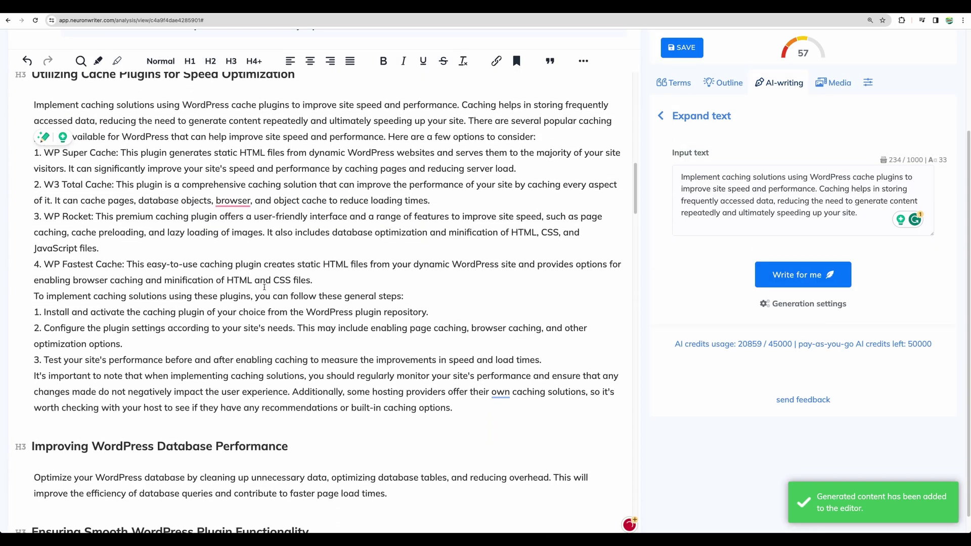
{"action": "scroll", "coordinate": [470, 384], "scroll_direction": "down", "scroll_amount": 1}
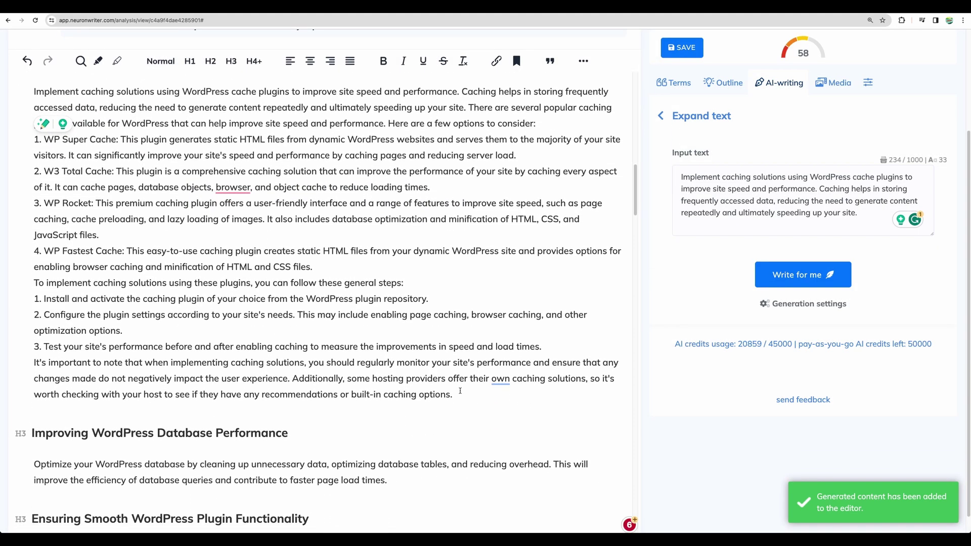
{"action": "scroll", "coordinate": [384, 363], "scroll_direction": "down", "scroll_amount": 3}
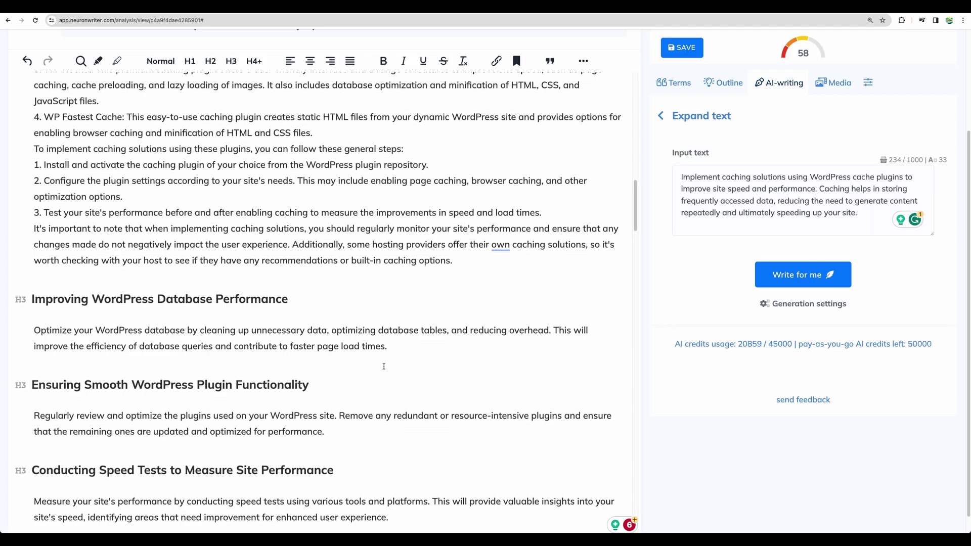
{"action": "scroll", "coordinate": [383, 365], "scroll_direction": "up", "scroll_amount": 4}
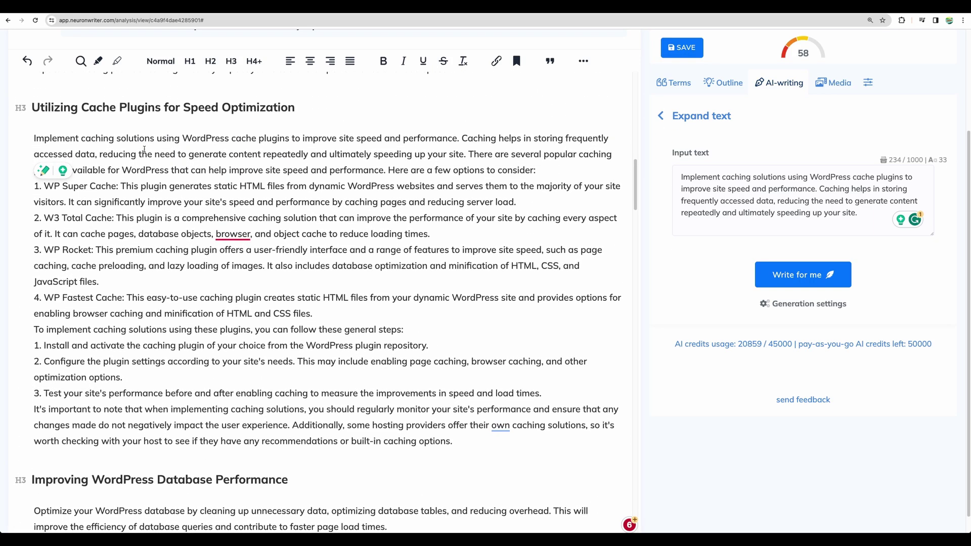
{"action": "scroll", "coordinate": [299, 263], "scroll_direction": "down", "scroll_amount": 10}
{"action": "scroll", "coordinate": [299, 263], "scroll_direction": "down", "scroll_amount": 12}
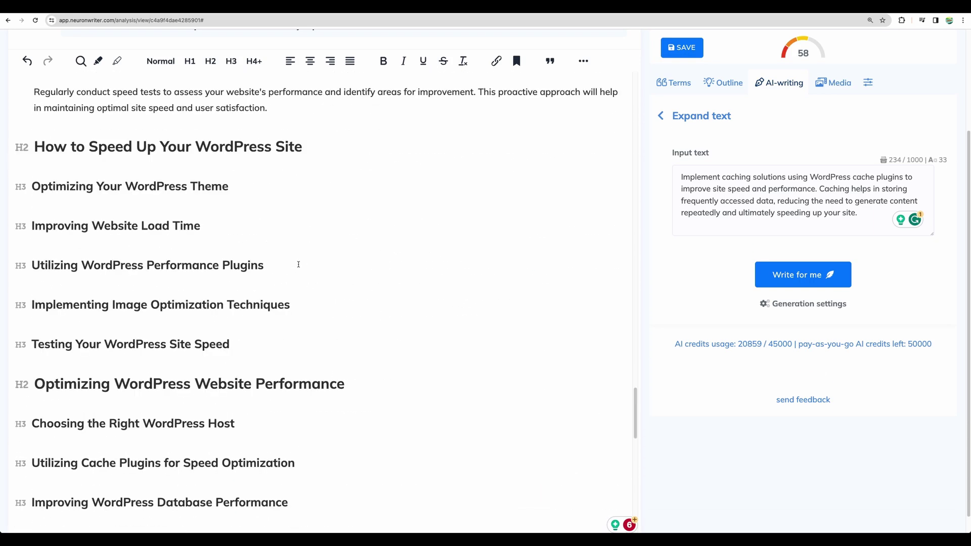
- Select the leftover outline headings through to the last heading
{"action": "left_click_drag", "start_coordinate": [34, 147], "coordinate": [189, 305]}
{"action": "scroll", "coordinate": [193, 314], "scroll_direction": "down", "scroll_amount": 10}
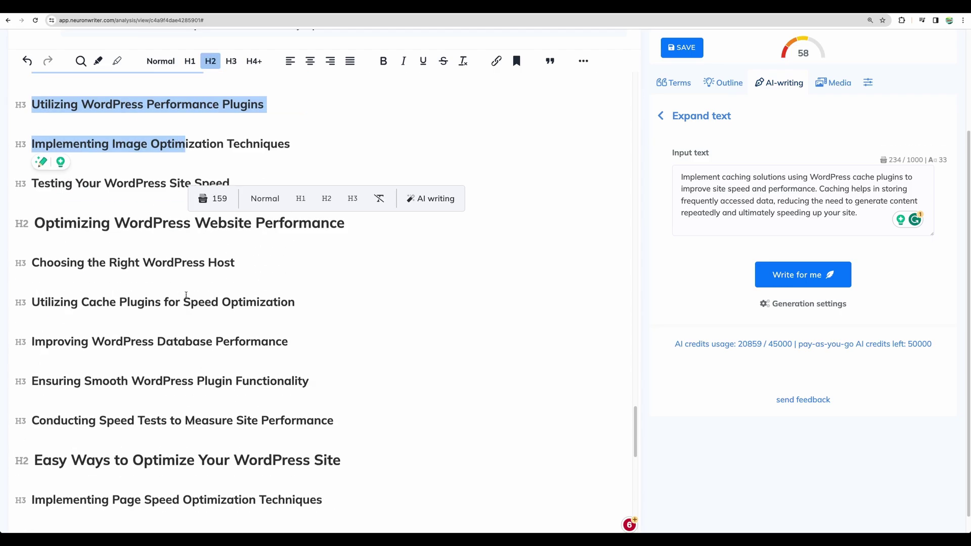
{"action": "left_click", "coordinate": [418, 457], "text": "shift"}
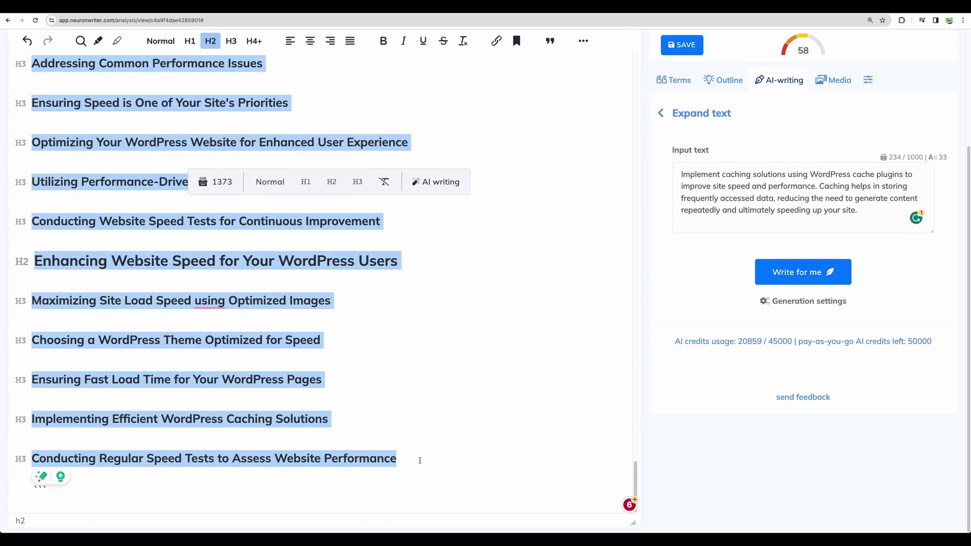
{"action": "scroll", "coordinate": [418, 457], "scroll_direction": "up", "scroll_amount": 15}
{"action": "scroll", "coordinate": [424, 446], "scroll_direction": "up", "scroll_amount": 5}
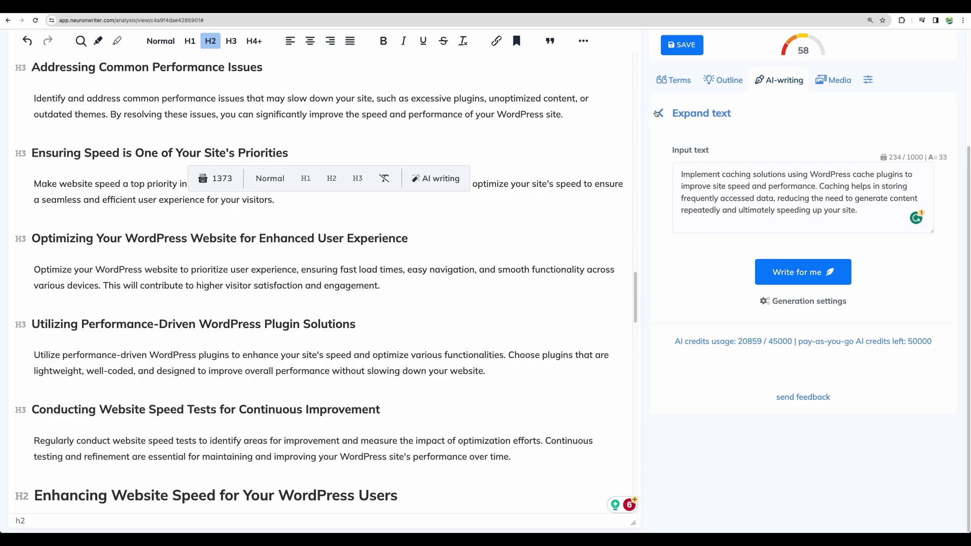
{"action": "left_click", "coordinate": [660, 113]}
- Preview the One-click Long-form article template, then open and dismiss the Content Designer dialog
{"action": "scroll", "coordinate": [854, 214], "scroll_direction": "up", "scroll_amount": 3}
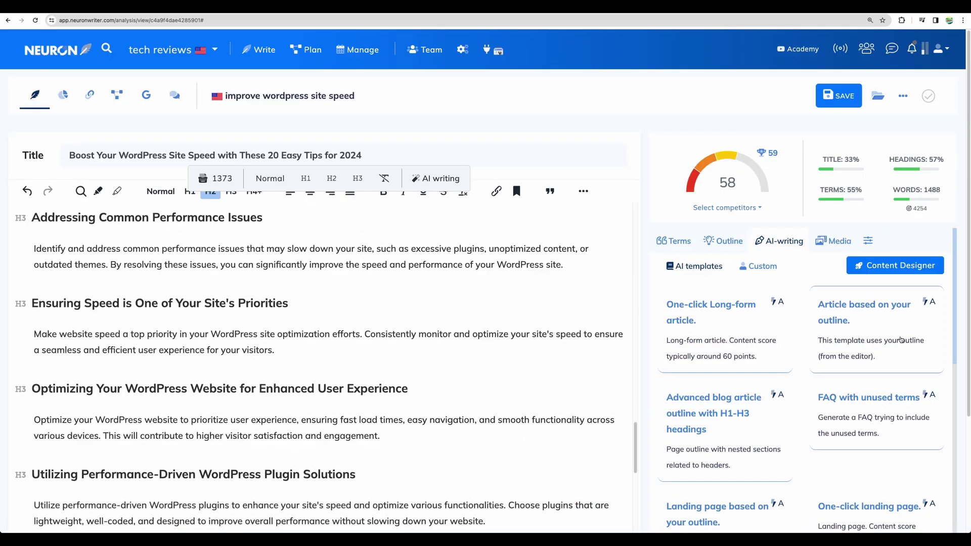
{"action": "left_click", "coordinate": [713, 324]}
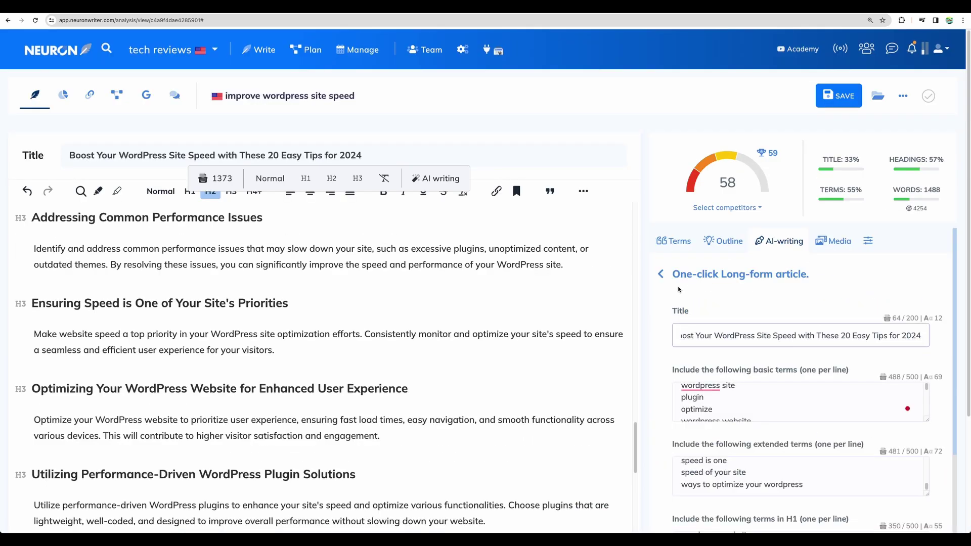
{"action": "left_click", "coordinate": [661, 275]}
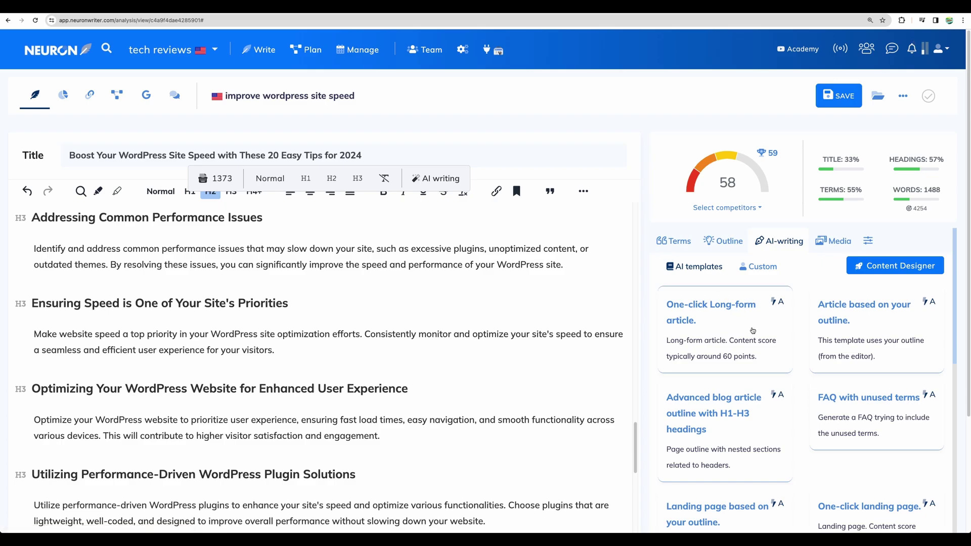
{"action": "left_click", "coordinate": [938, 275]}
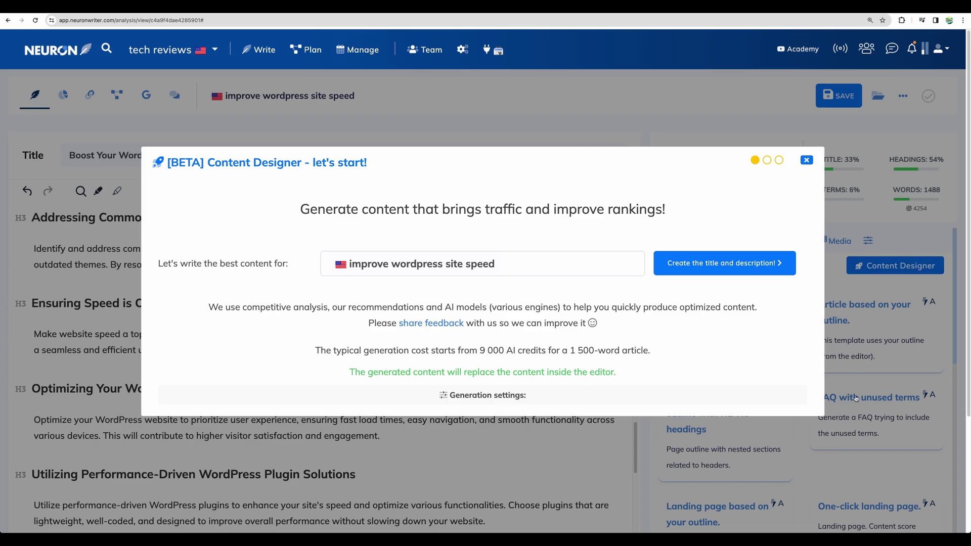
{"action": "left_click", "coordinate": [806, 160]}
- Inspect the One-click Long-form article template again, highlighting its heading
{"action": "left_click", "coordinate": [762, 333]}
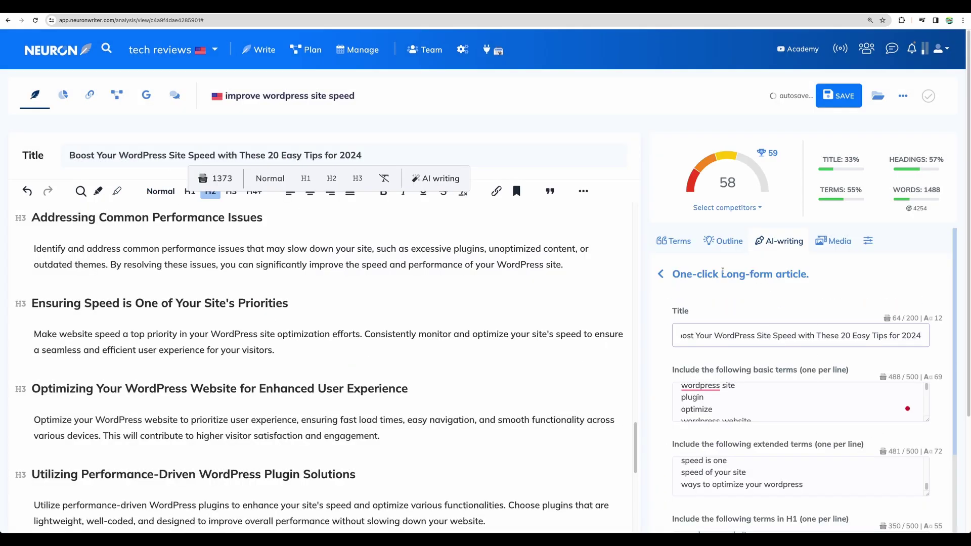
{"action": "left_click_drag", "start_coordinate": [680, 271], "coordinate": [808, 272]}
{"action": "scroll", "coordinate": [828, 361], "scroll_direction": "down", "scroll_amount": 6}
{"action": "scroll", "coordinate": [758, 228], "scroll_direction": "up", "scroll_amount": 3}
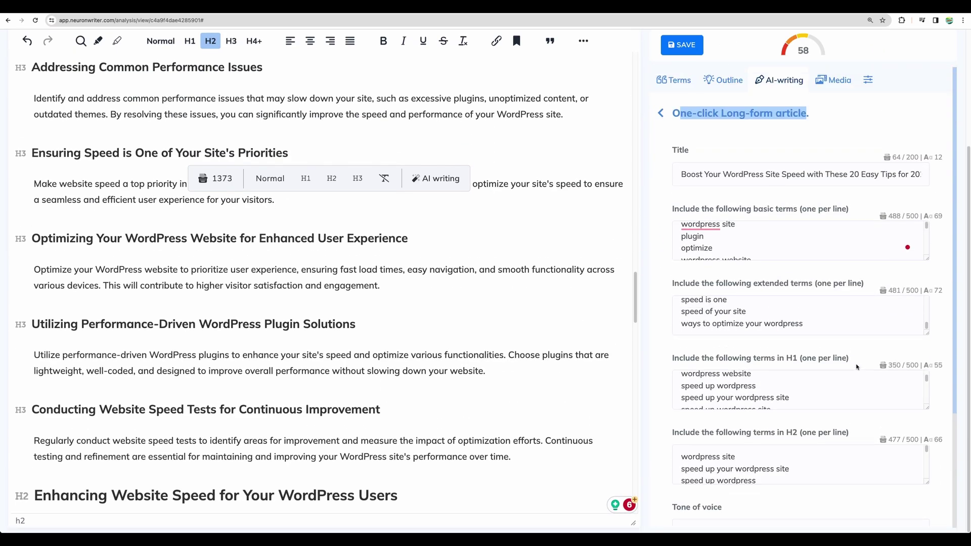
{"action": "scroll", "coordinate": [719, 223], "scroll_direction": "up", "scroll_amount": 2}
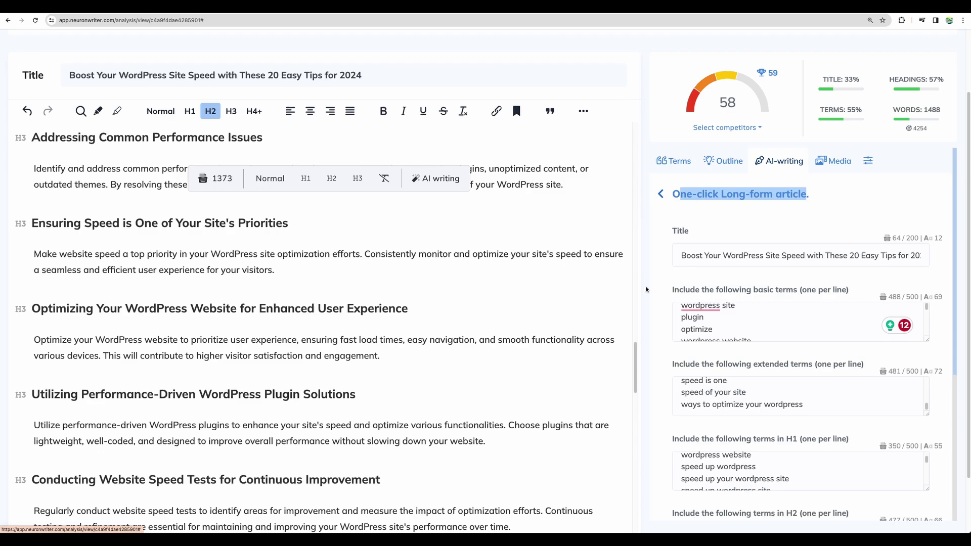
{"action": "left_click", "coordinate": [660, 193]}
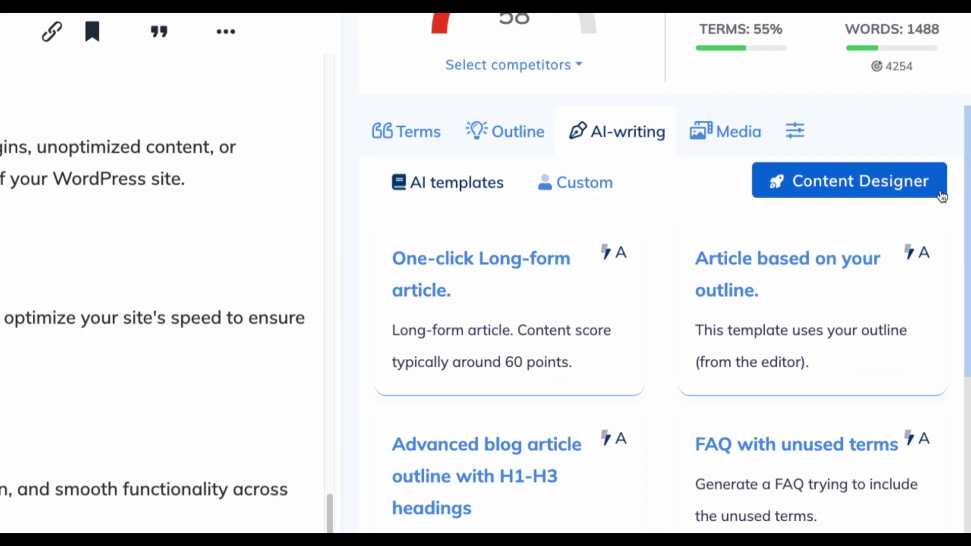
- Reopen the Content Designer start screen, then switch to the AppSumo NeuronWriter deal page
{"action": "left_click", "coordinate": [902, 183]}
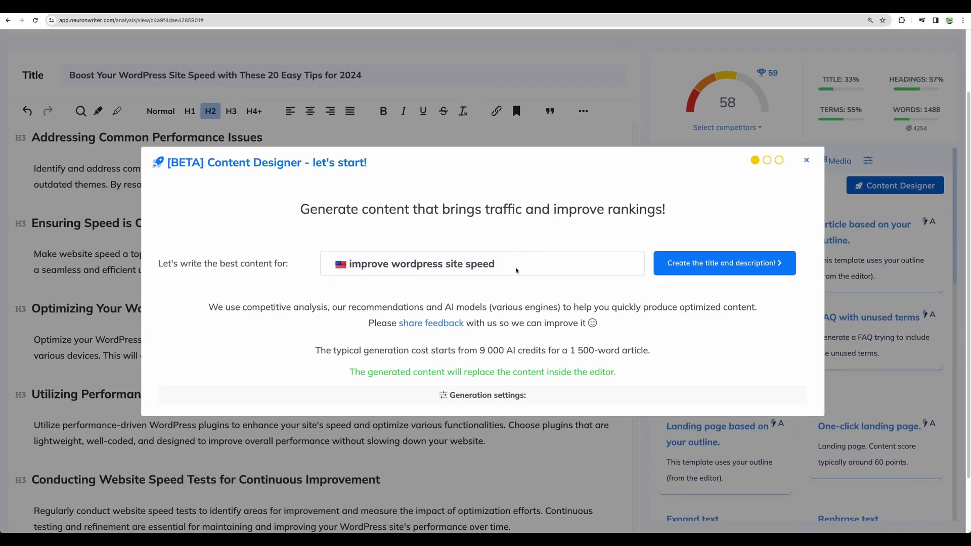
{"action": "triple_click", "coordinate": [316, 213]}
{"action": "left_click", "coordinate": [316, 213]}
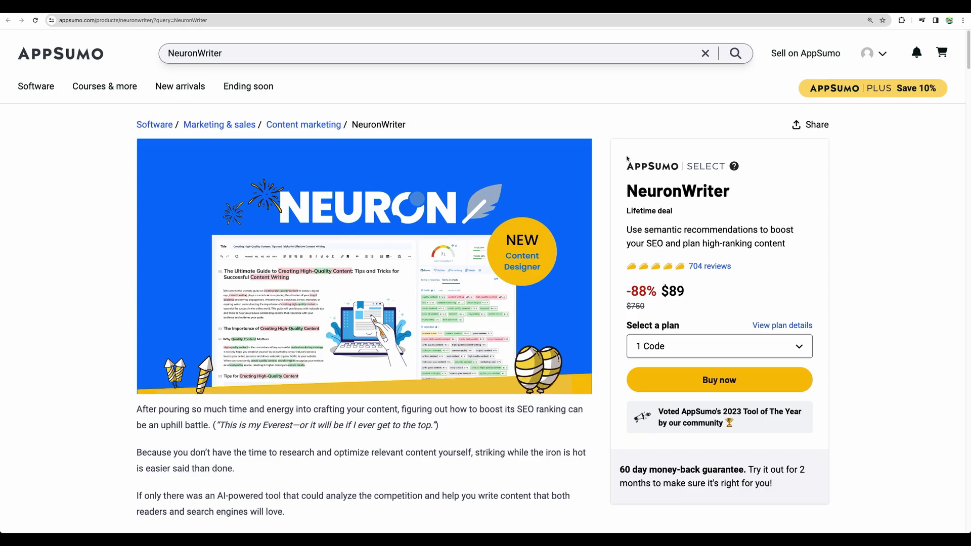
- Browse the AppSumo NeuronWriter deal: 704 reviews, $89 for 1 Code, 60-day money-back guarantee
{"action": "mouse_move", "coordinate": [507, 263]}
{"action": "scroll", "coordinate": [525, 355], "scroll_direction": "down", "scroll_amount": 3}
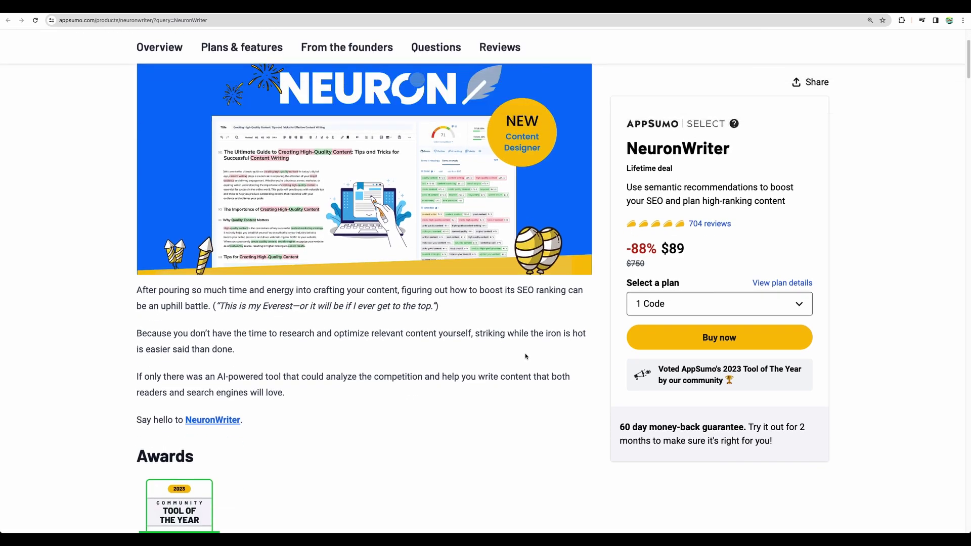
{"action": "scroll", "coordinate": [525, 356], "scroll_direction": "down", "scroll_amount": 5}
{"action": "scroll", "coordinate": [525, 357], "scroll_direction": "up", "scroll_amount": 8}
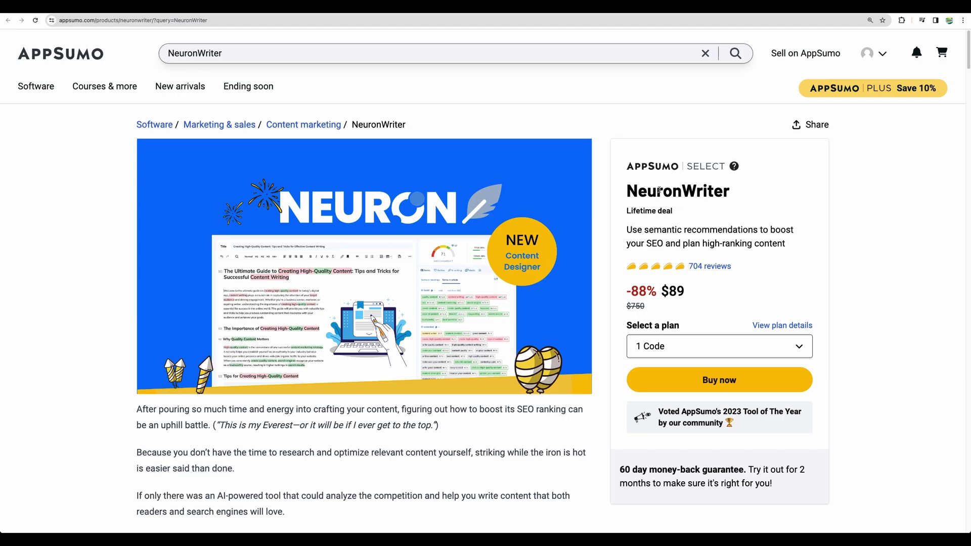
{"action": "left_click_drag", "start_coordinate": [623, 165], "coordinate": [771, 244]}
{"action": "left_click", "coordinate": [770, 244]}
{"action": "scroll", "coordinate": [770, 245], "scroll_direction": "down", "scroll_amount": 10}
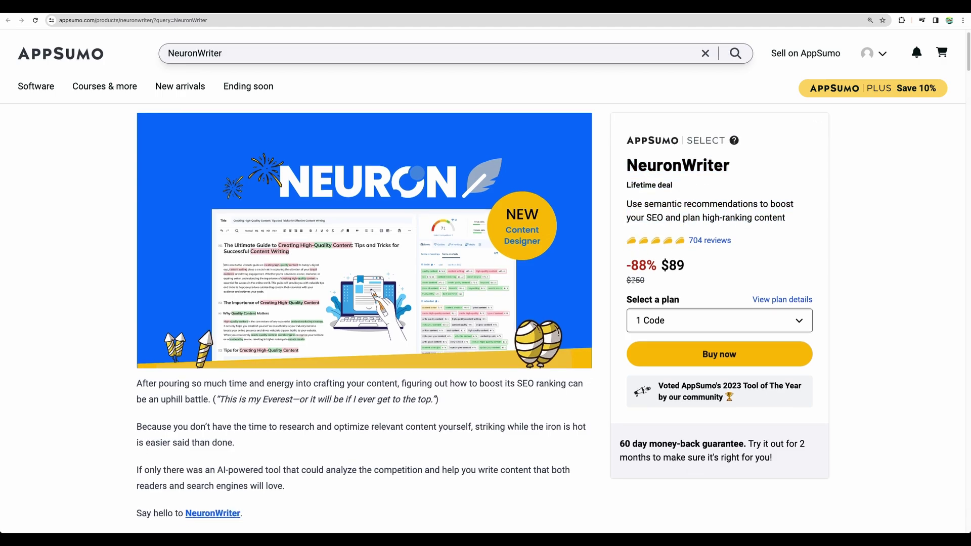
{"action": "scroll", "coordinate": [511, 290], "scroll_direction": "up", "scroll_amount": 10}
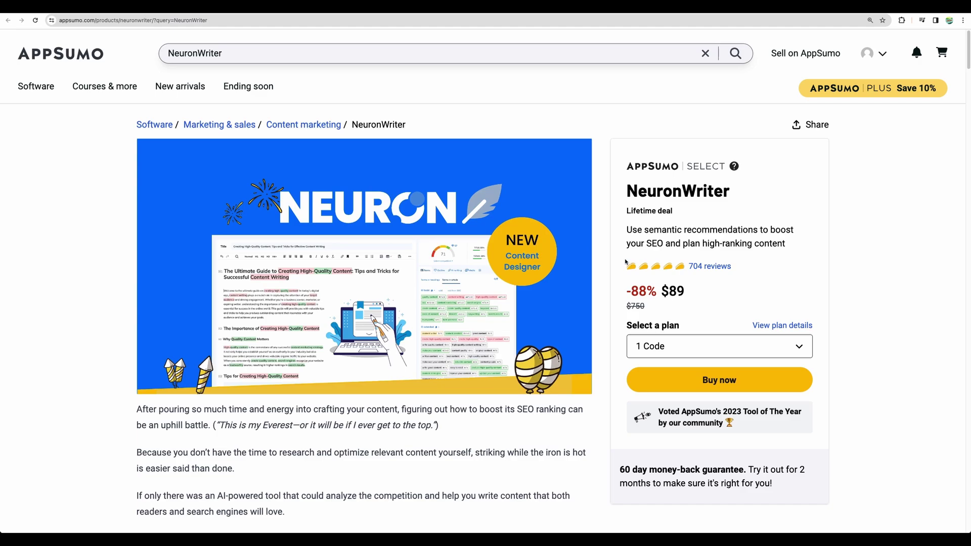
{"action": "scroll", "coordinate": [626, 261], "scroll_direction": "down", "scroll_amount": 3}
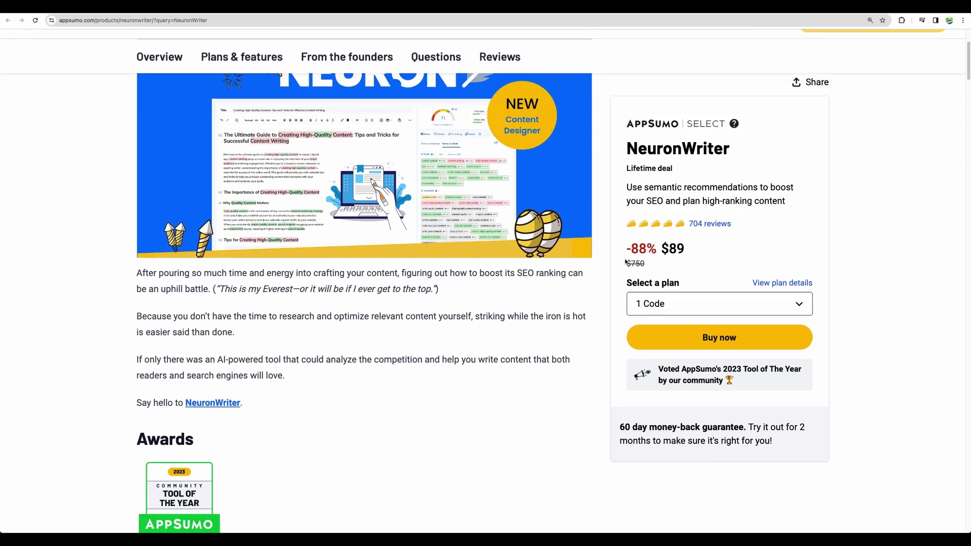
{"action": "scroll", "coordinate": [625, 262], "scroll_direction": "up", "scroll_amount": 3}
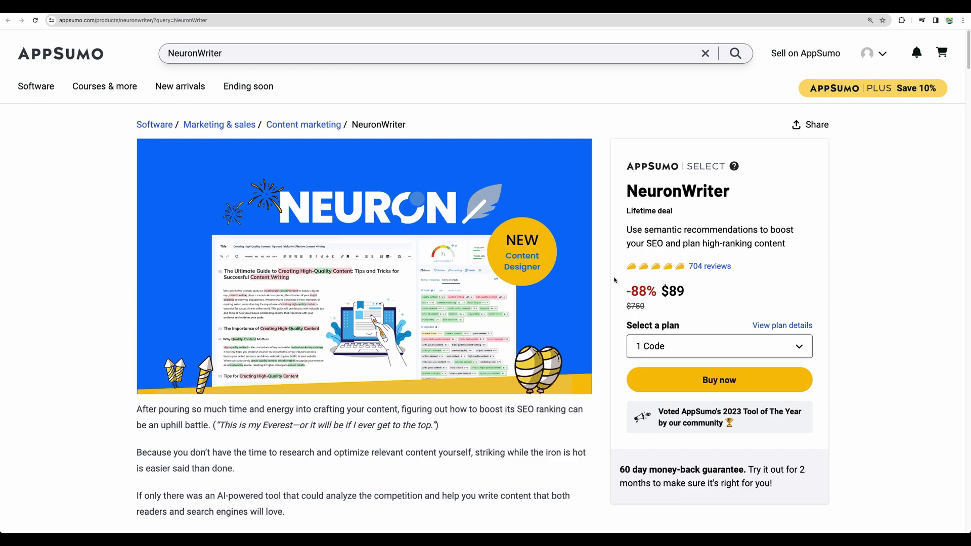
{"action": "scroll", "coordinate": [605, 275], "scroll_direction": "down", "scroll_amount": 1}
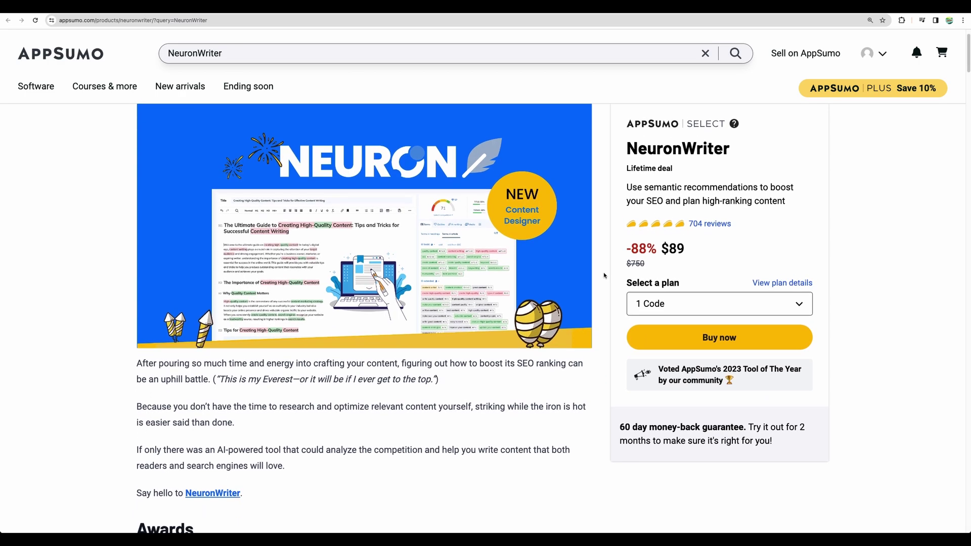
{"action": "scroll", "coordinate": [605, 275], "scroll_direction": "up", "scroll_amount": 1}
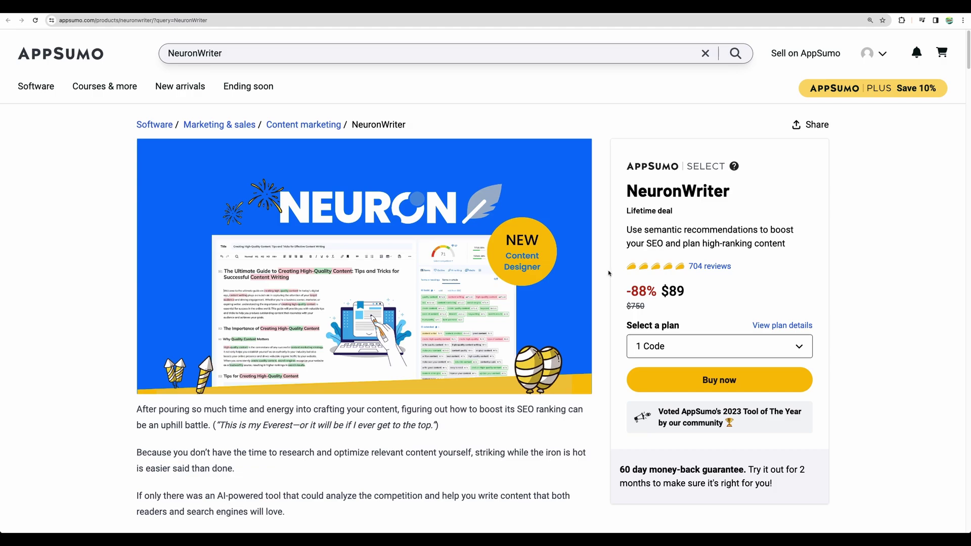
{"action": "scroll", "coordinate": [608, 273], "scroll_direction": "down", "scroll_amount": 1}
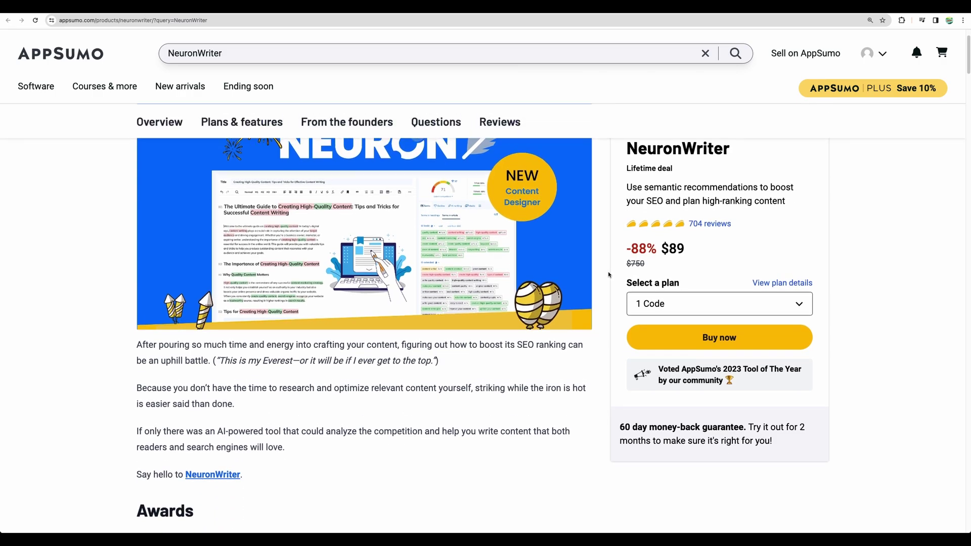
{"action": "scroll", "coordinate": [607, 274], "scroll_direction": "up", "scroll_amount": 1}
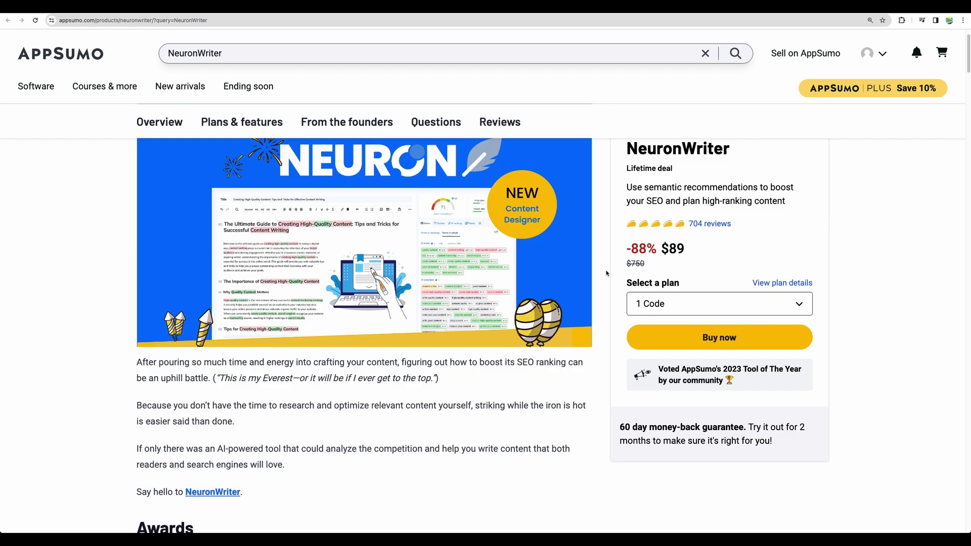
{"action": "scroll", "coordinate": [602, 298], "scroll_direction": "down", "scroll_amount": 7}
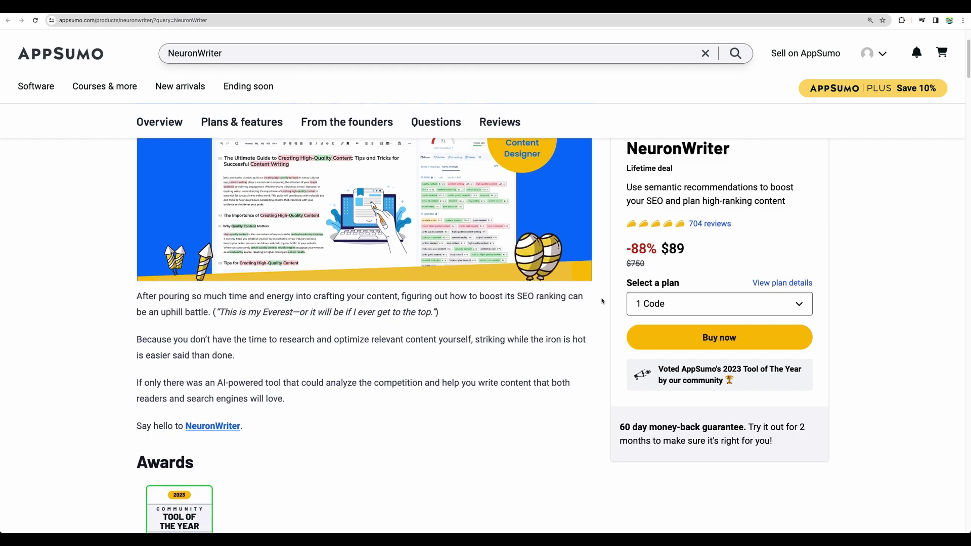
{"action": "scroll", "coordinate": [533, 305], "scroll_direction": "down", "scroll_amount": 3}
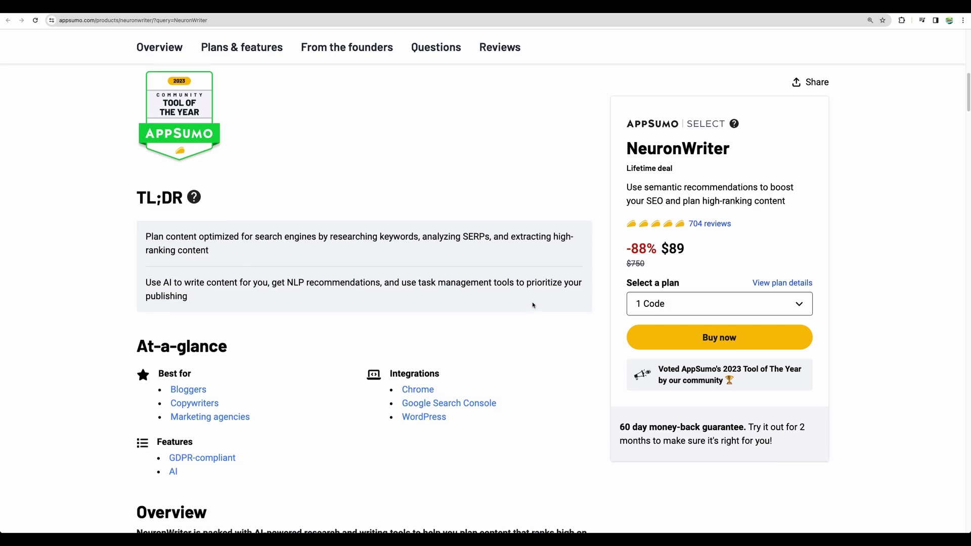
{"action": "scroll", "coordinate": [533, 305], "scroll_direction": "down", "scroll_amount": 13}
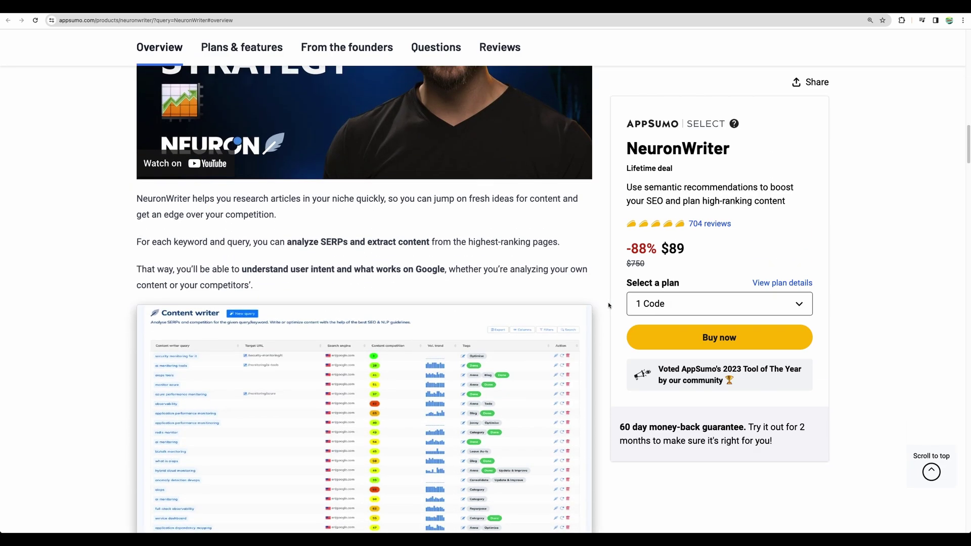
{"action": "scroll", "coordinate": [608, 305], "scroll_direction": "down", "scroll_amount": 4}
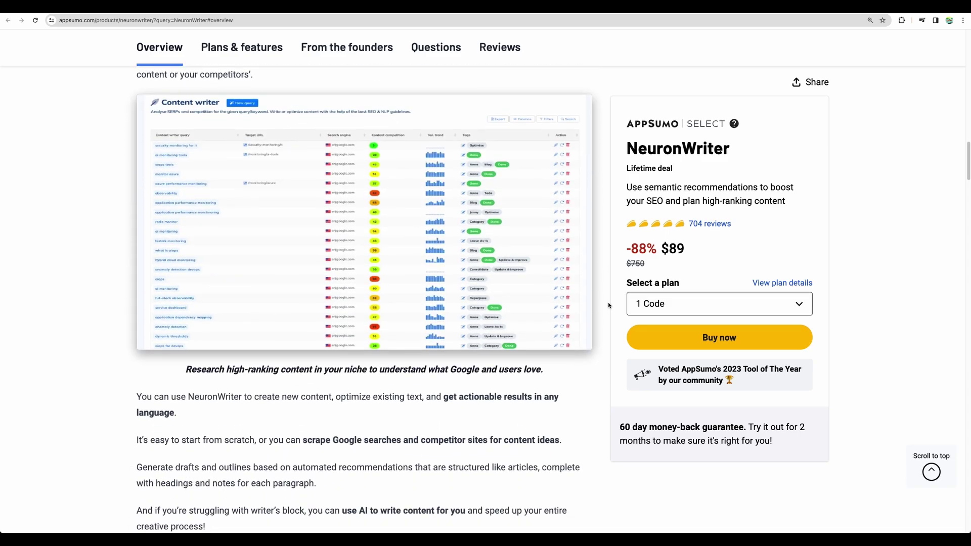
{"action": "scroll", "coordinate": [608, 305], "scroll_direction": "up", "scroll_amount": 17}
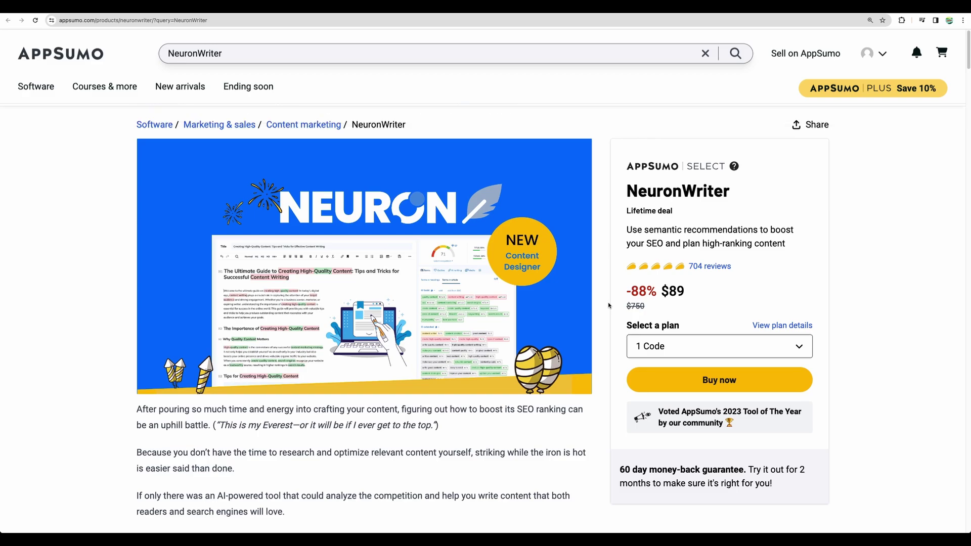